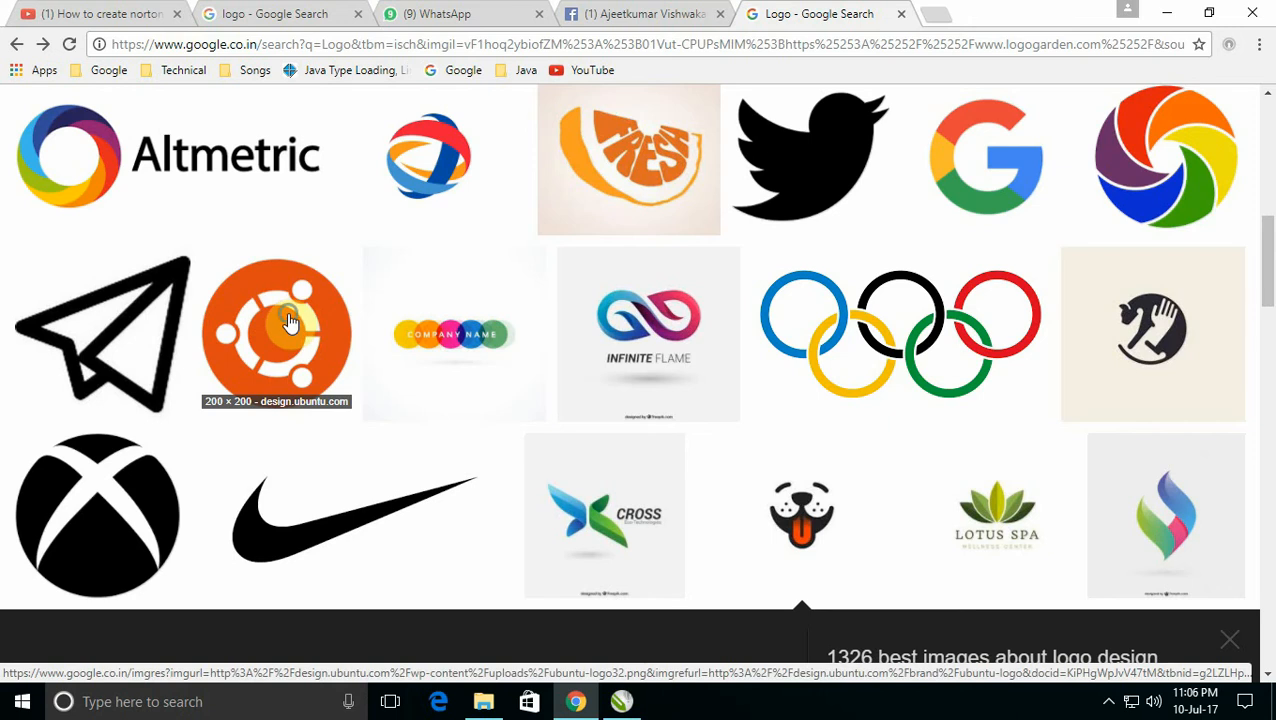
Copy the orange Ubuntu logo image from the search results, paste it into the CorelDRAW page and move it higher on the page.
{"action": "right_click", "coordinate": [289, 315]}
{"action": "left_click", "coordinate": [342, 508]}
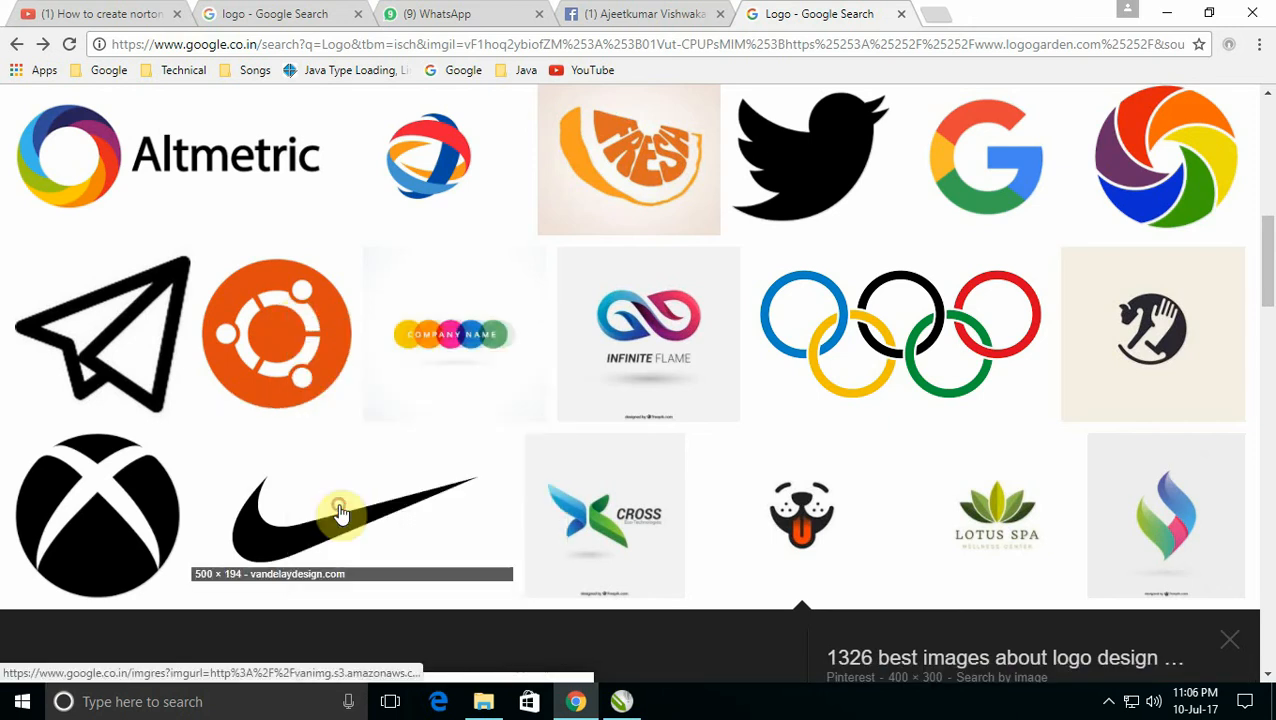
{"action": "left_click", "coordinate": [620, 702]}
{"action": "right_click", "coordinate": [503, 352]}
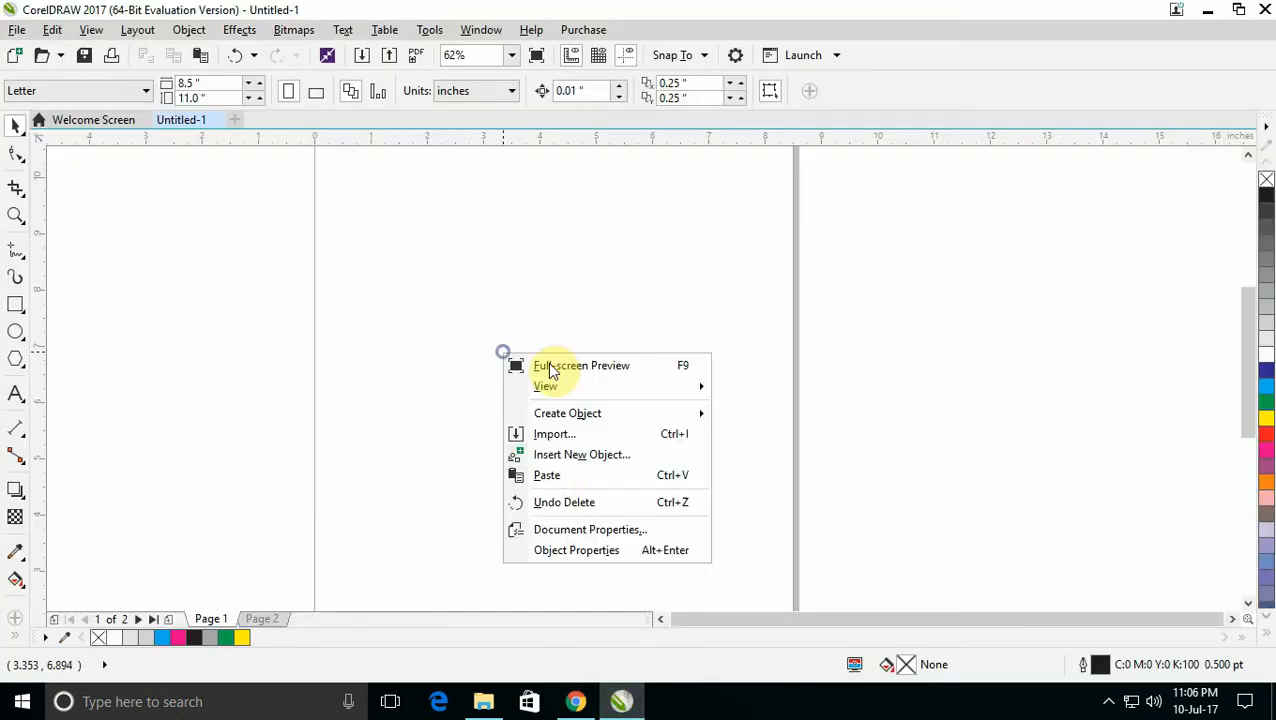
{"action": "left_click", "coordinate": [547, 475]}
{"action": "left_click_drag", "start_coordinate": [552, 421], "coordinate": [550, 328]}
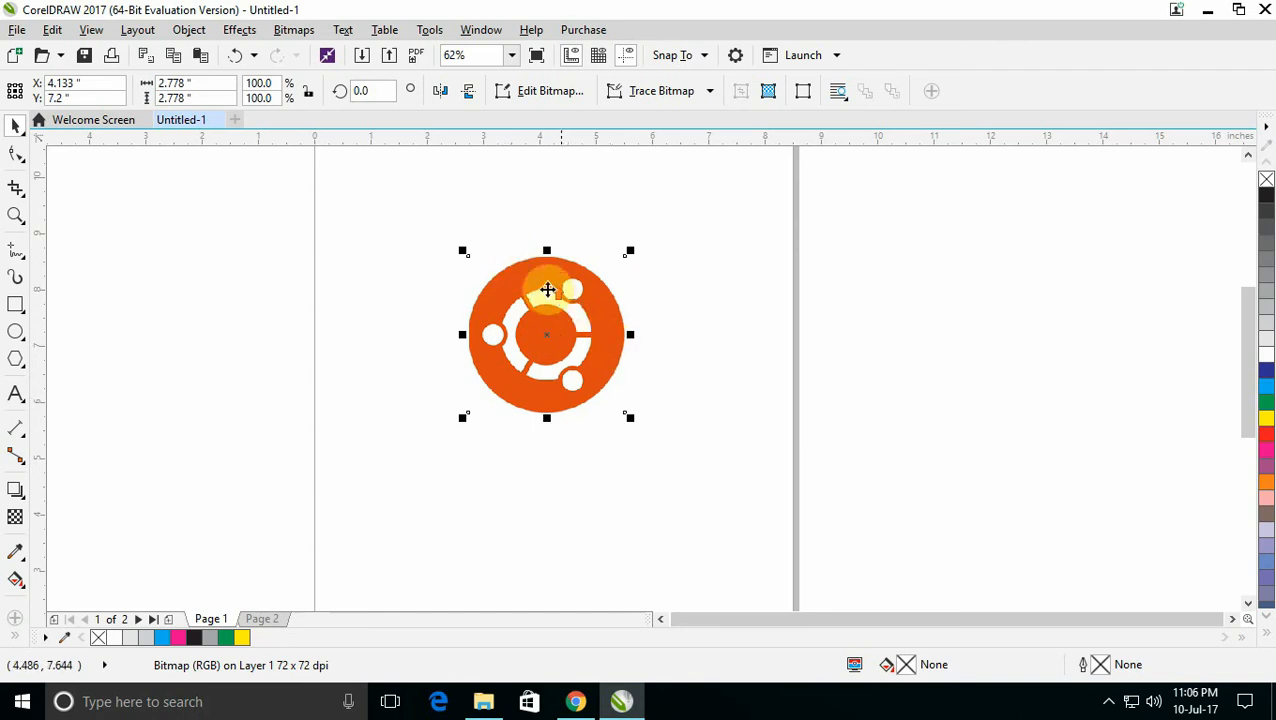
Draw a circle over the logo's outer edge and set its width and height to 2.75 inches.
{"action": "scroll", "coordinate": [549, 287], "scroll_direction": "up", "scroll_amount": 5}
{"action": "scroll", "coordinate": [398, 376], "scroll_direction": "up", "scroll_amount": 2}
{"action": "scroll", "coordinate": [405, 321], "scroll_direction": "down", "scroll_amount": 3}
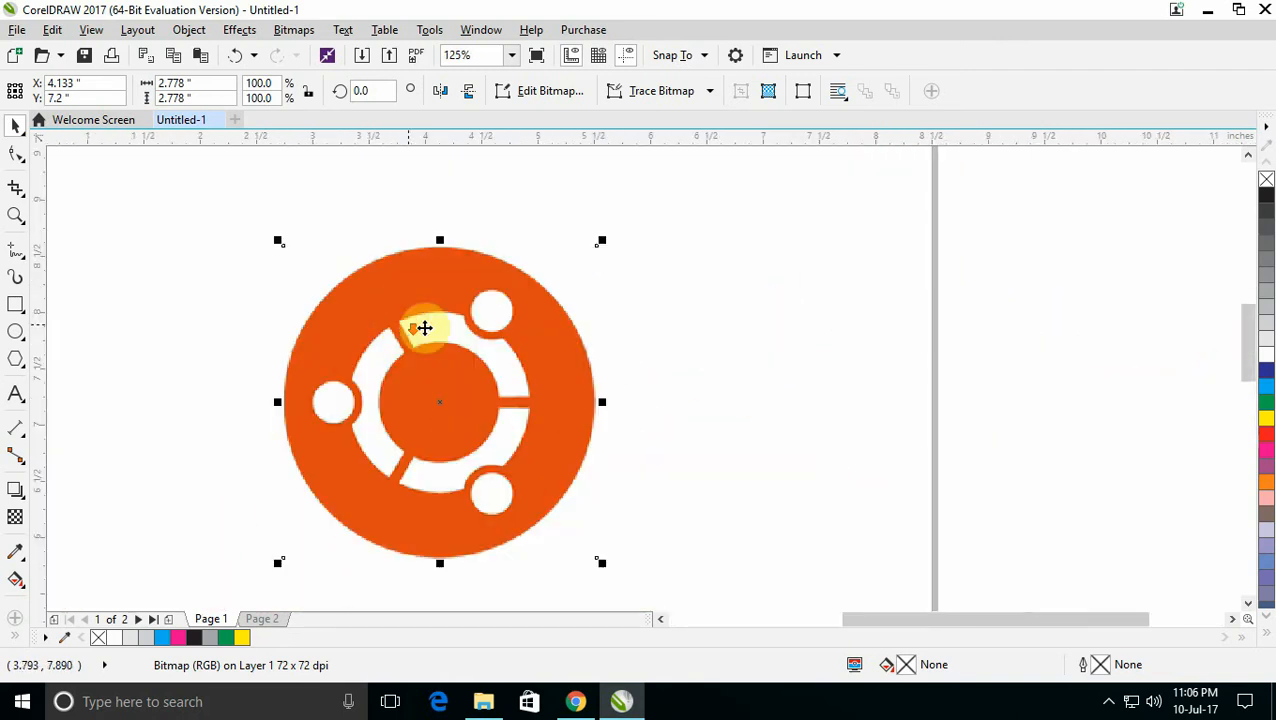
{"action": "scroll", "coordinate": [590, 345], "scroll_direction": "down", "scroll_amount": 3}
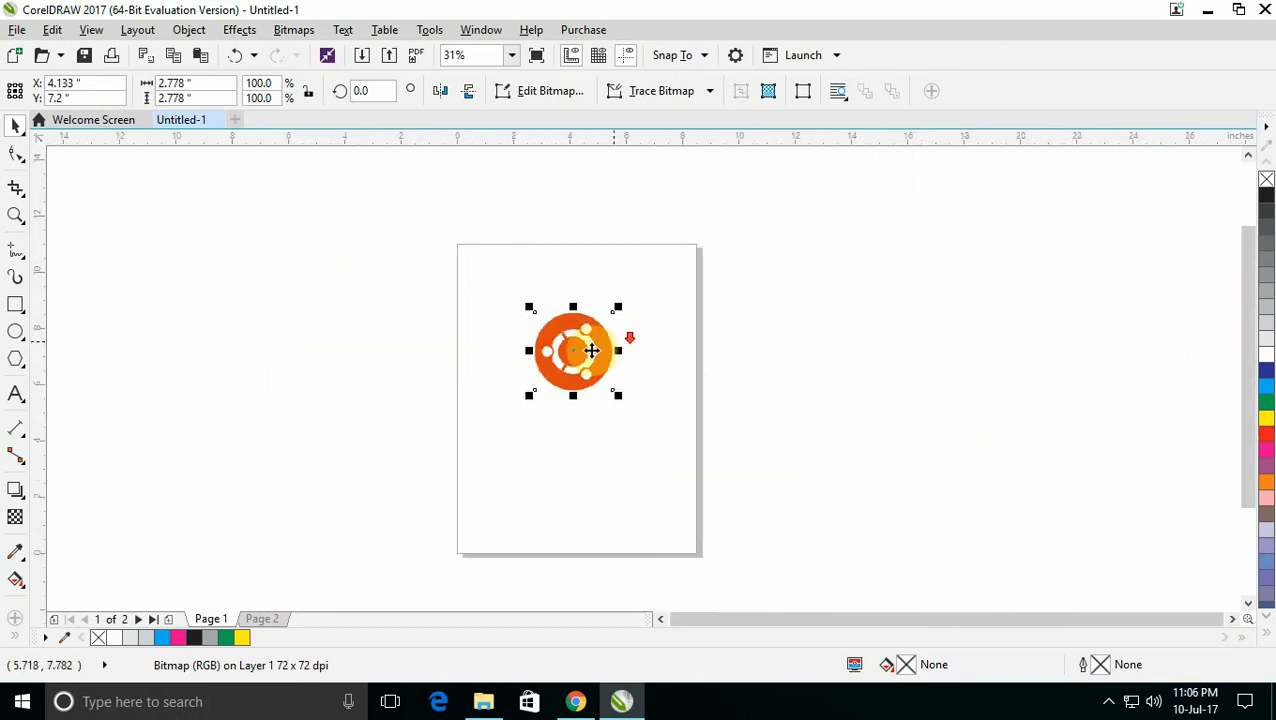
{"action": "scroll", "coordinate": [590, 340], "scroll_direction": "up", "scroll_amount": 3}
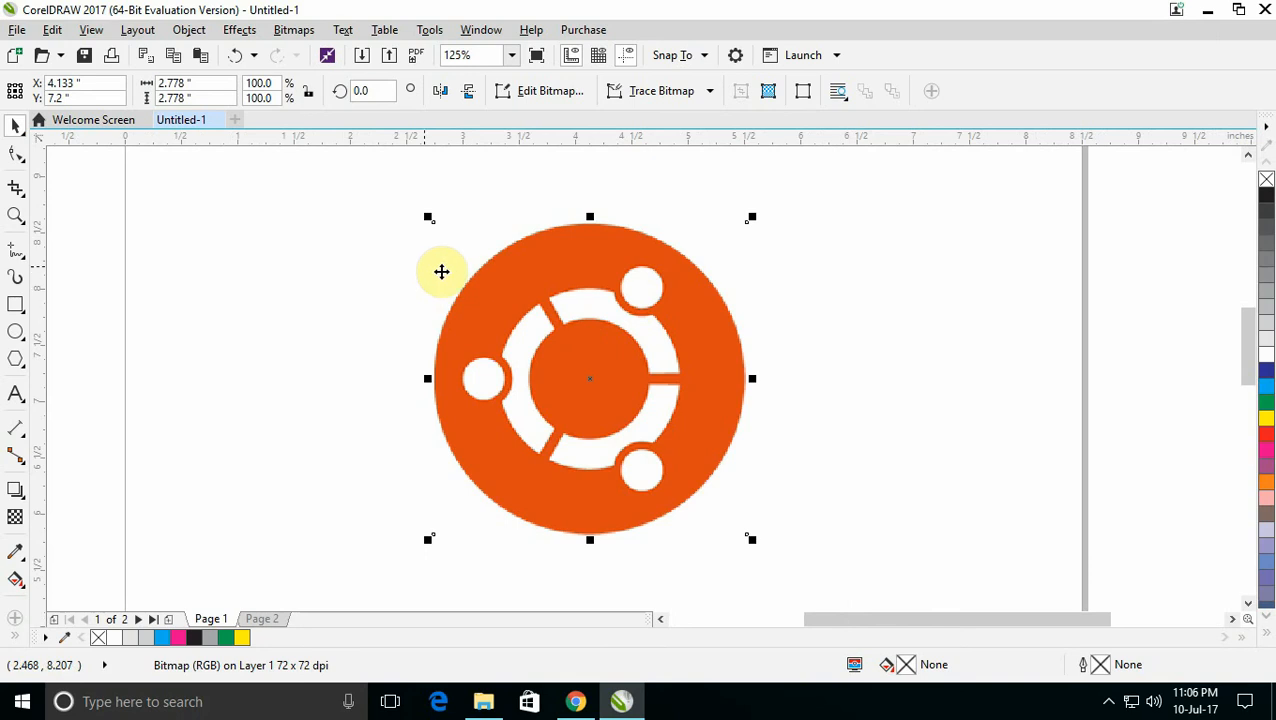
{"action": "left_click", "coordinate": [16, 333]}
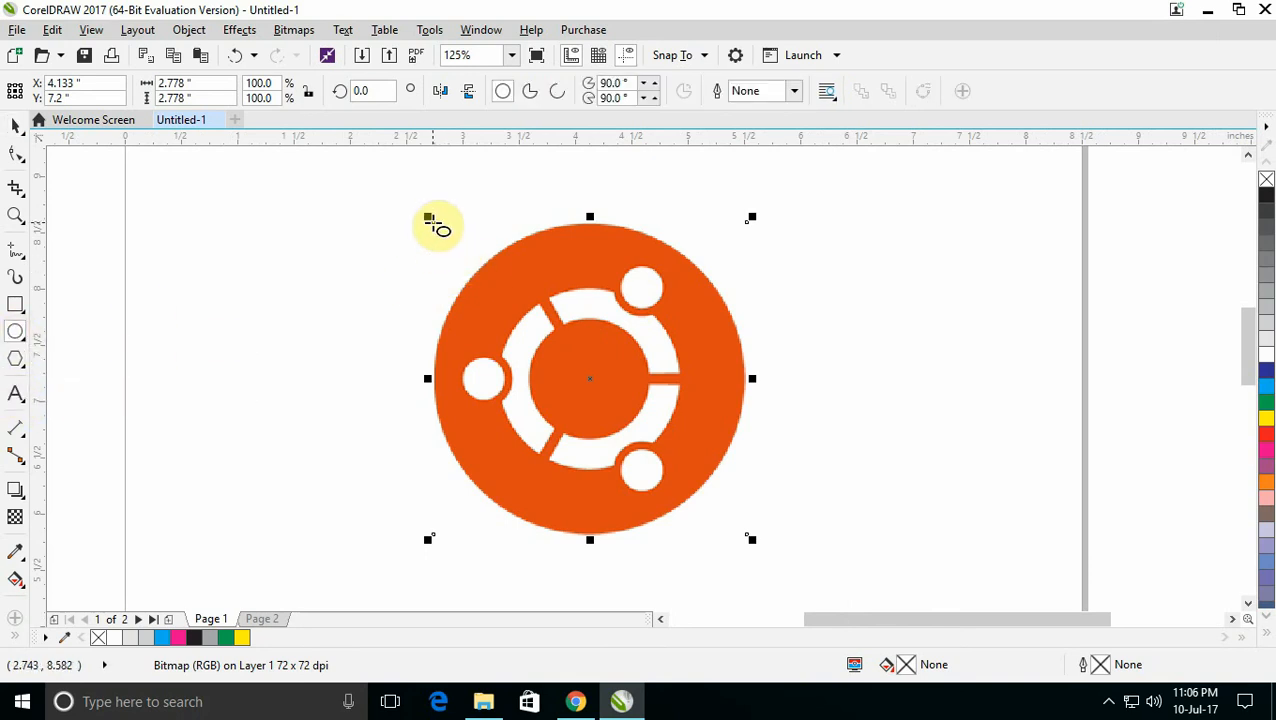
{"action": "left_click_drag", "start_coordinate": [435, 223], "coordinate": [751, 539]}
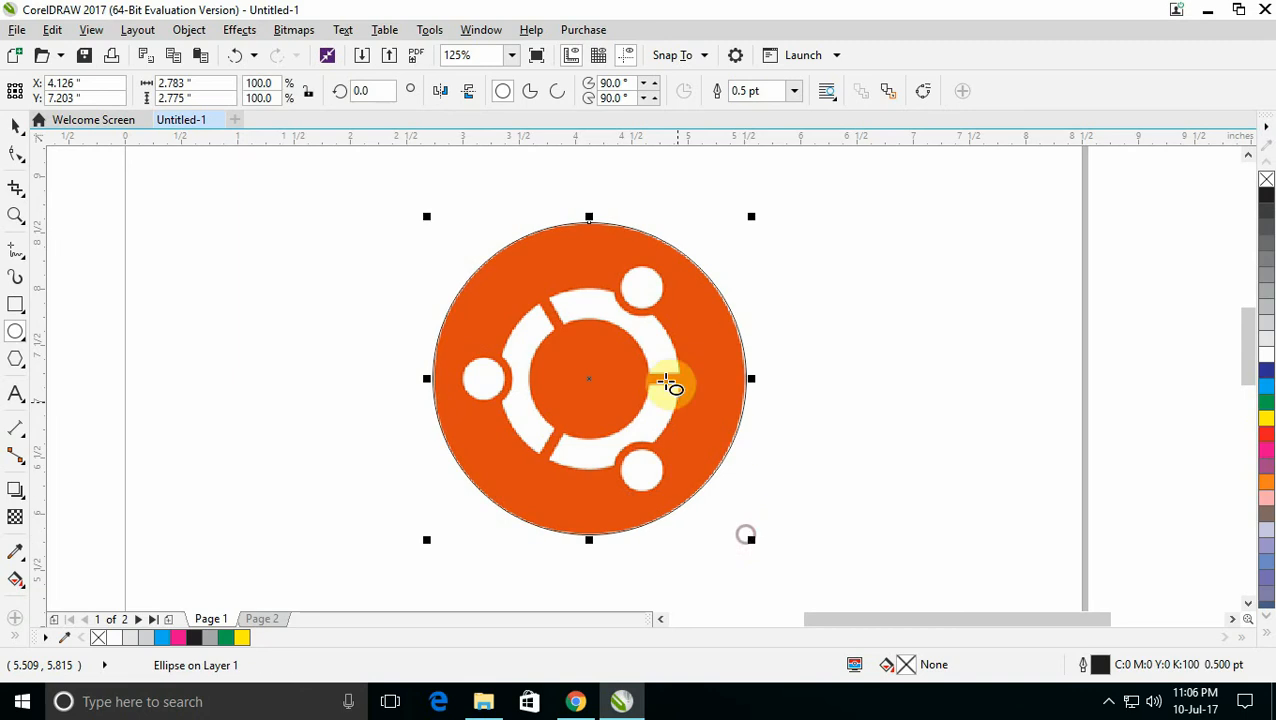
{"action": "double_click", "coordinate": [183, 85]}
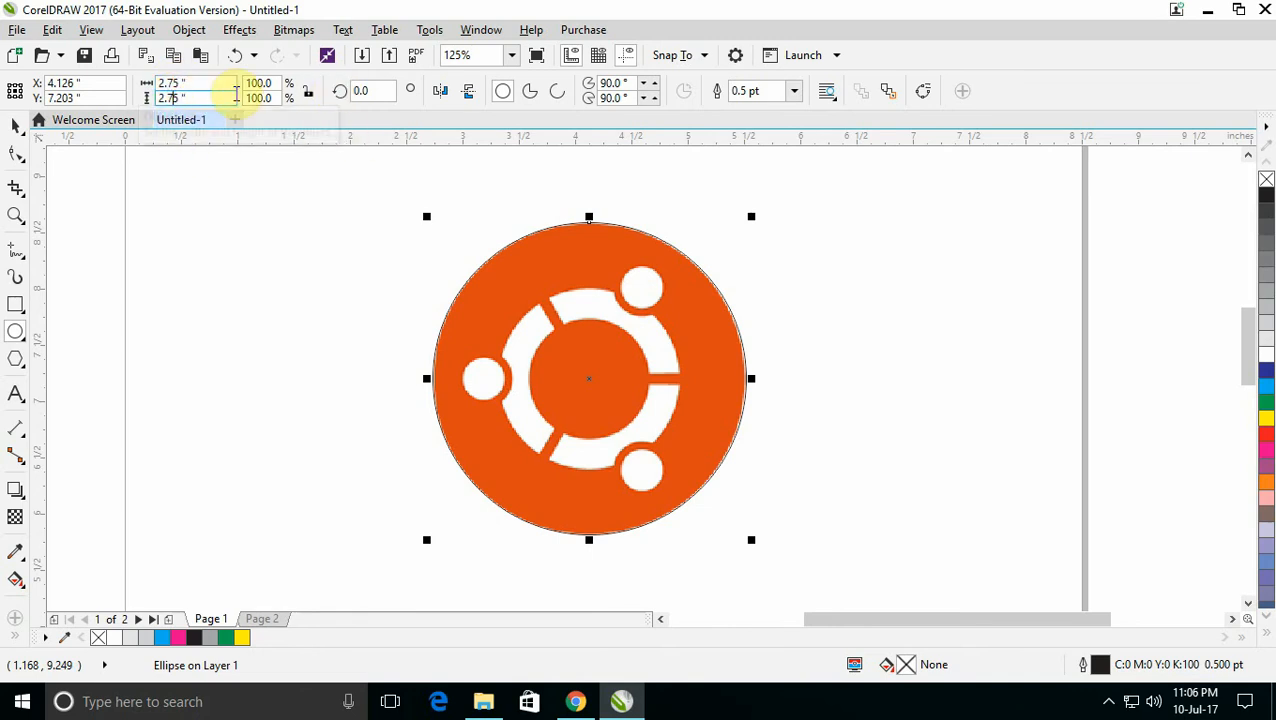
{"action": "key", "text": "Return"}
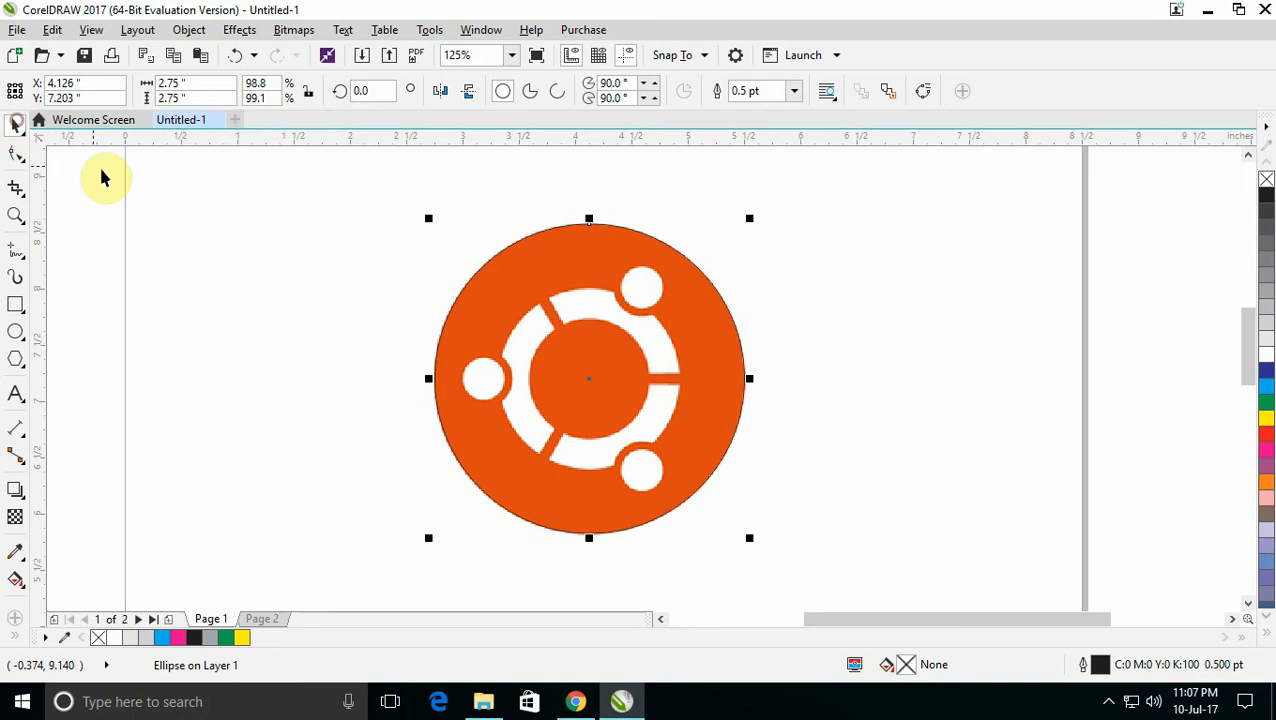
{"action": "left_click", "coordinate": [230, 196]}
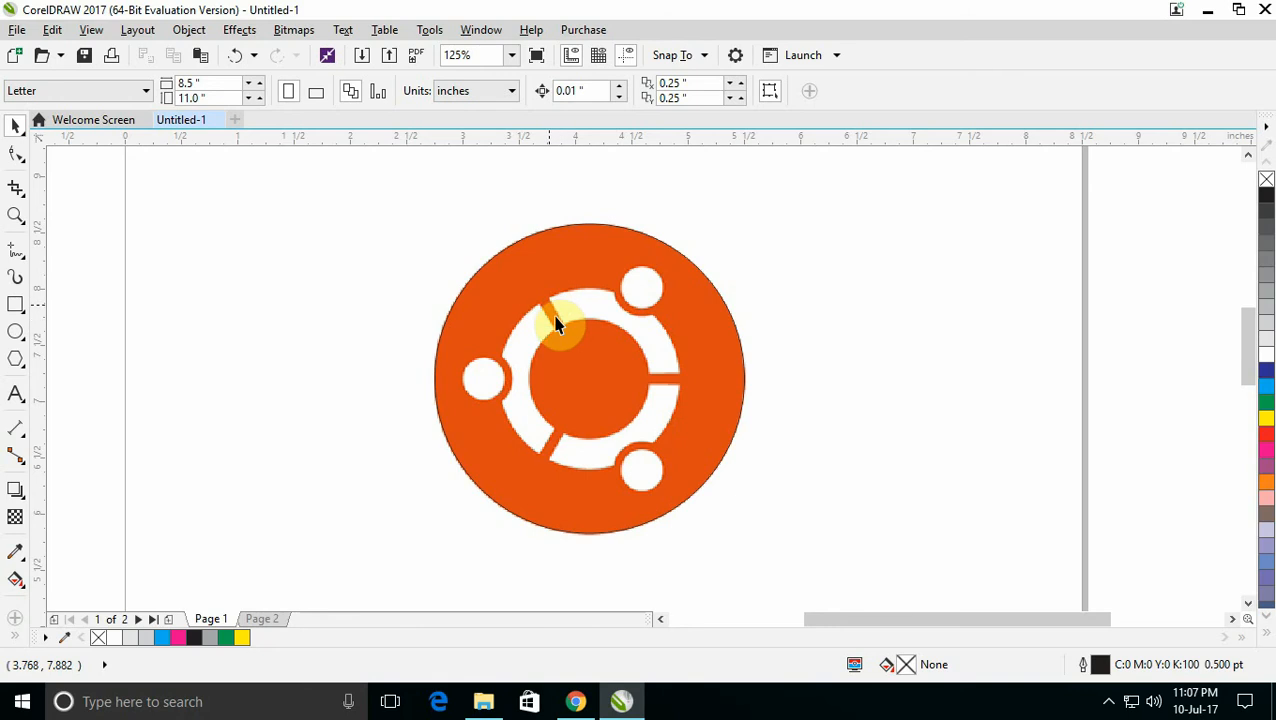
{"action": "left_click", "coordinate": [576, 237]}
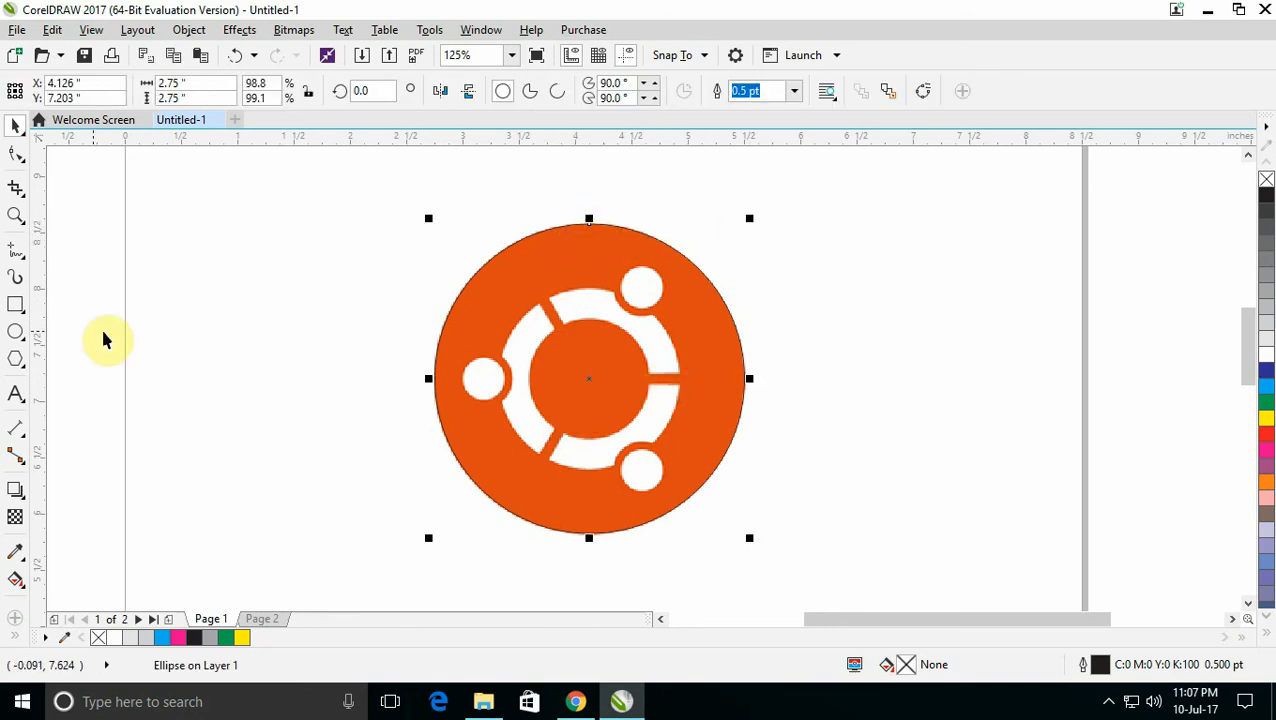
{"action": "left_click", "coordinate": [18, 335]}
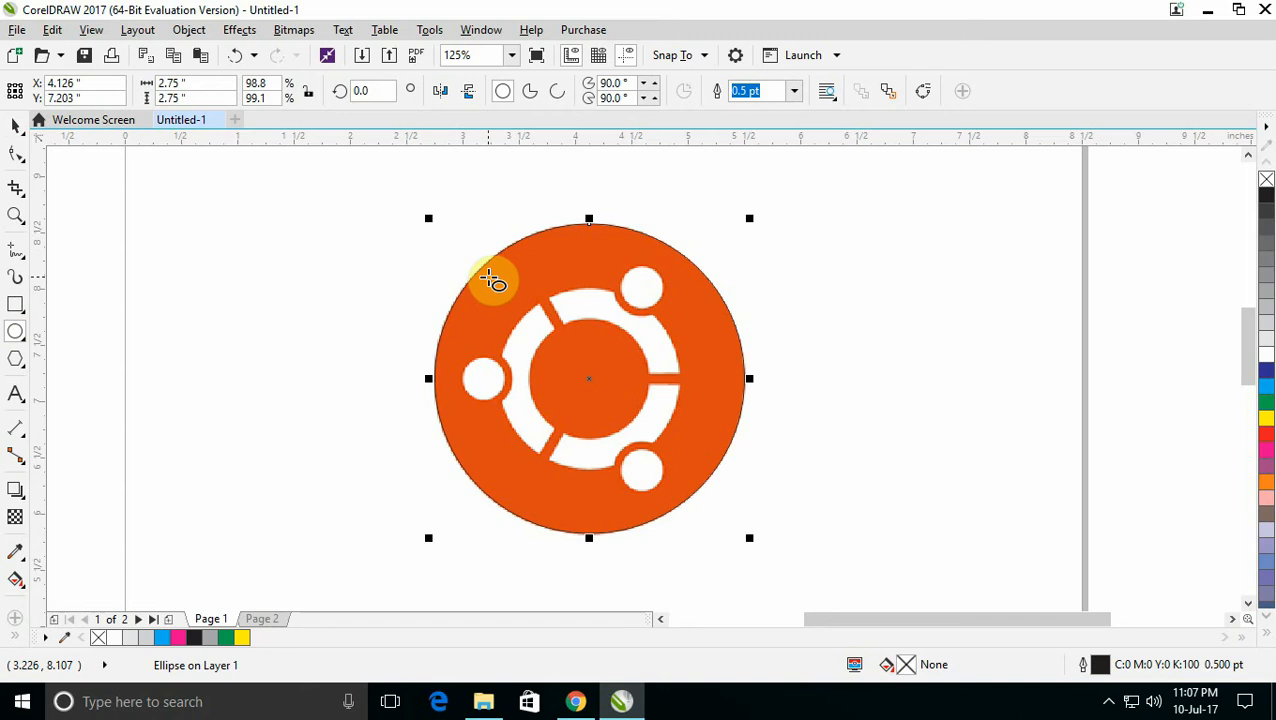
{"action": "left_click_drag", "start_coordinate": [489, 278], "coordinate": [689, 473]}
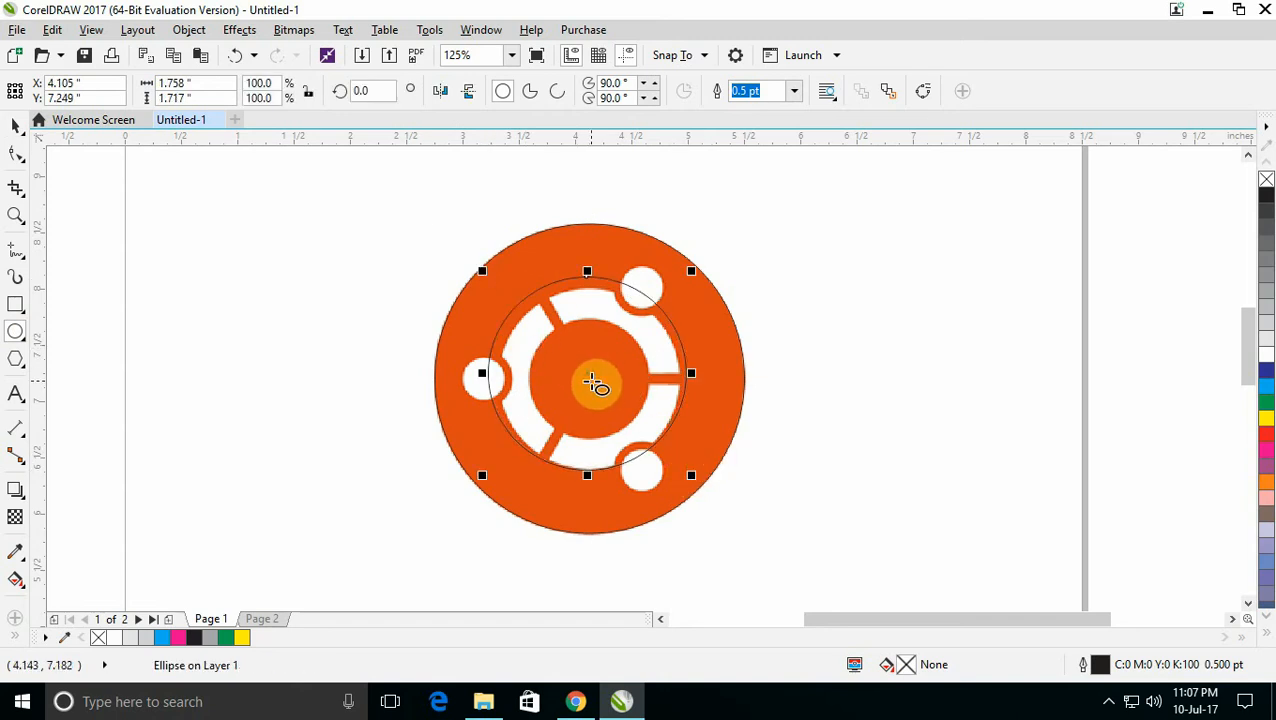
{"action": "key", "text": "Delete"}
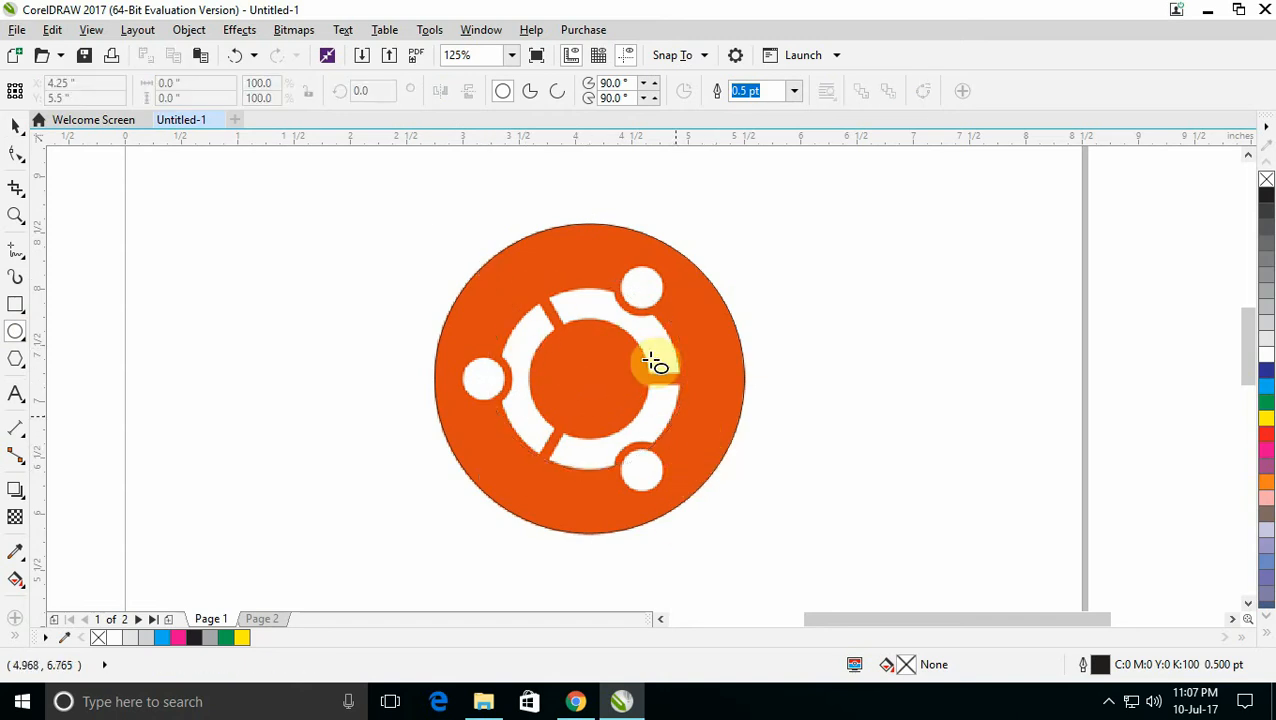
{"action": "left_click", "coordinate": [17, 125]}
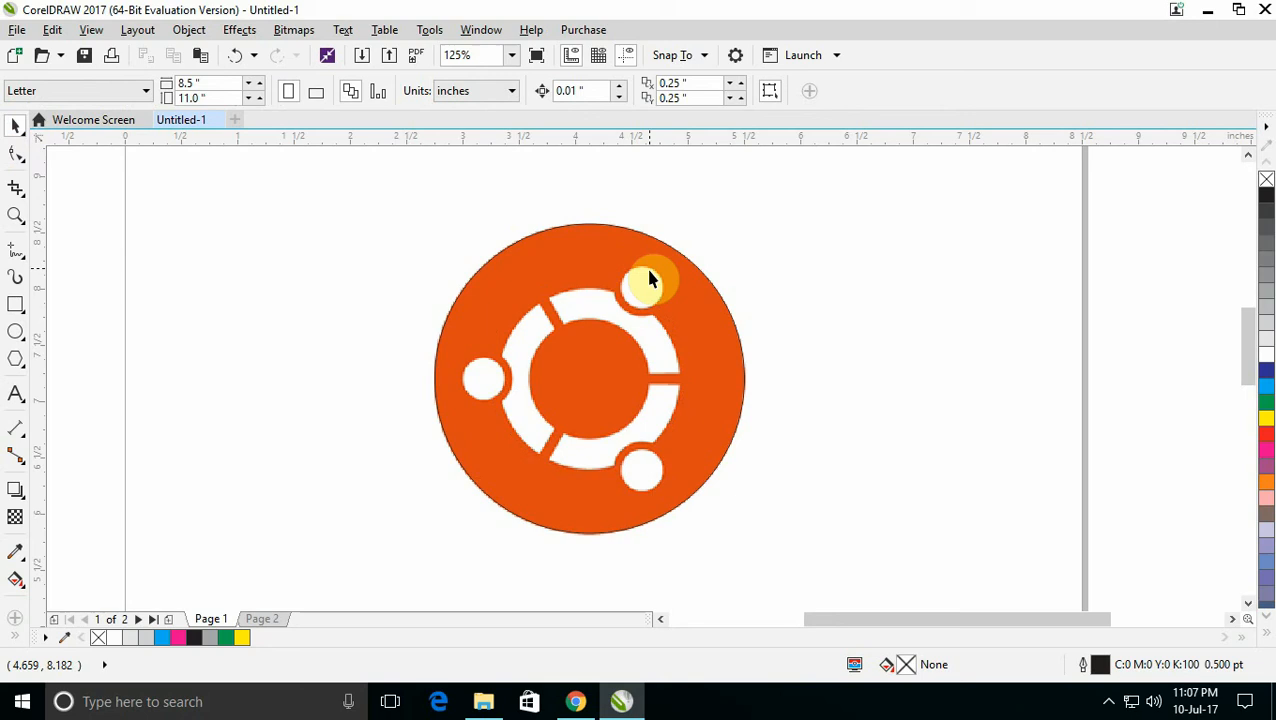
{"action": "left_click", "coordinate": [560, 229]}
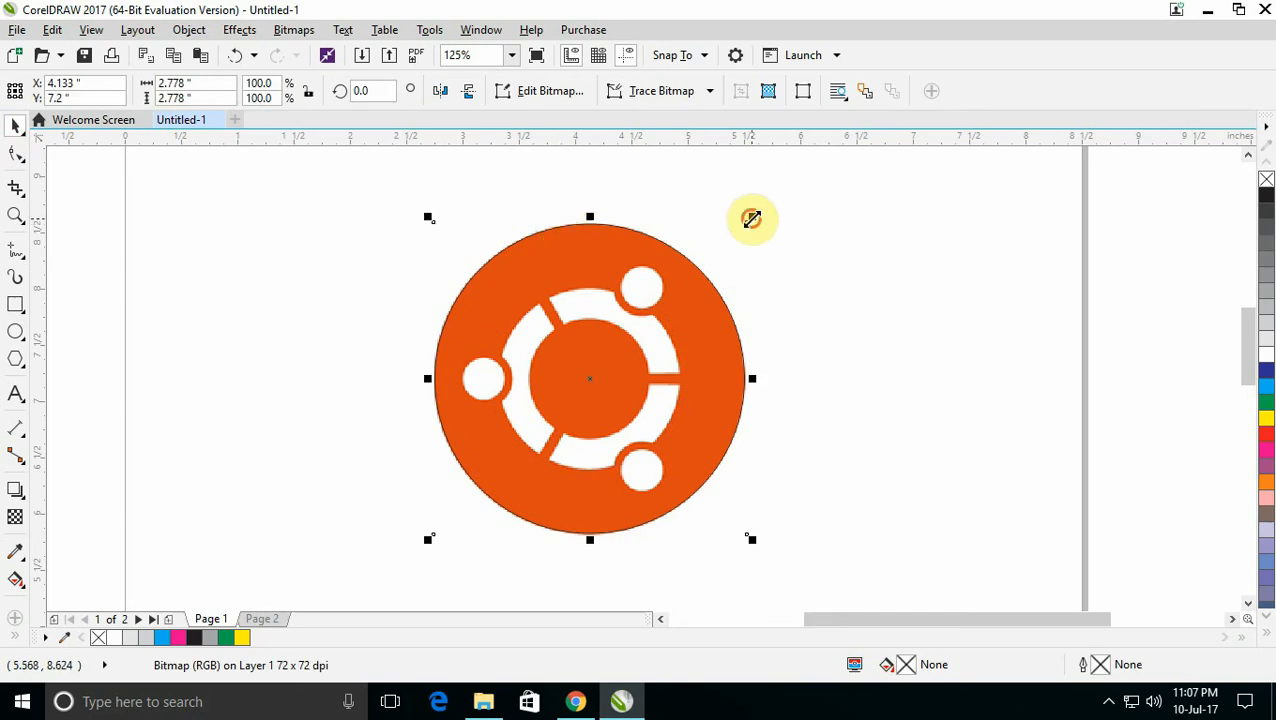
{"action": "left_click_drag", "start_coordinate": [751, 218], "coordinate": [706, 278]}
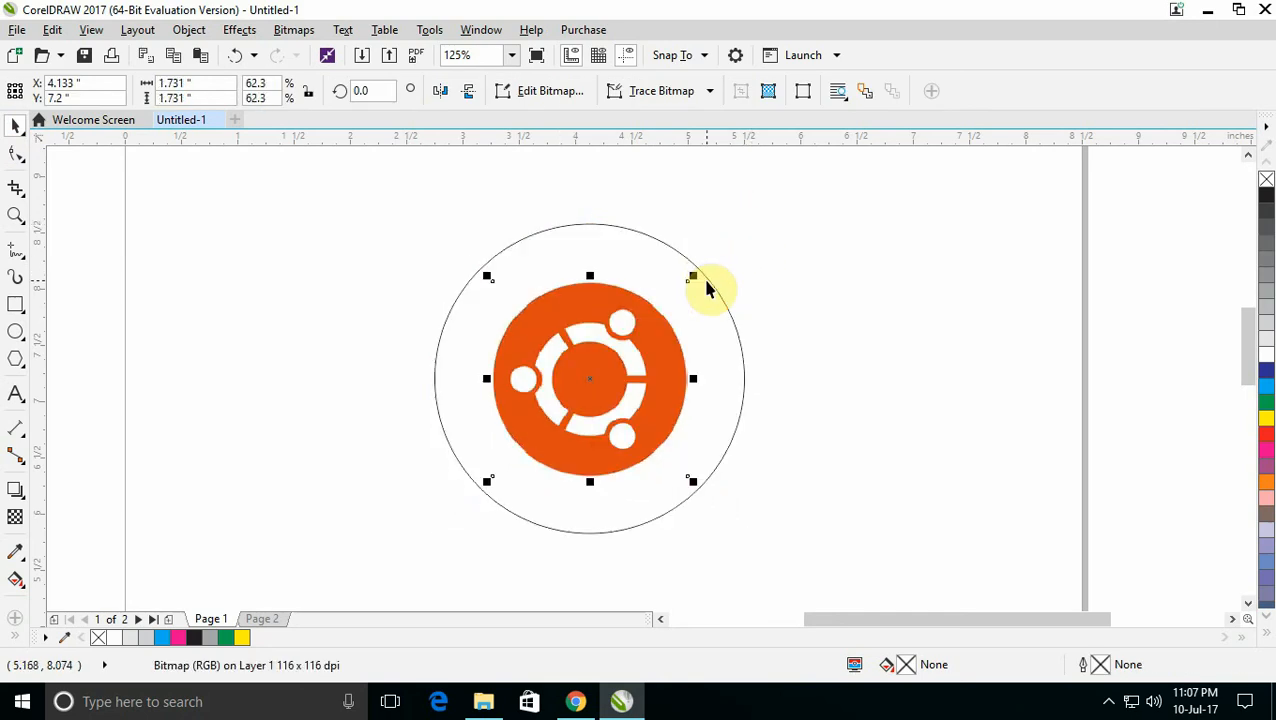
{"action": "key", "text": "ctrl+z"}
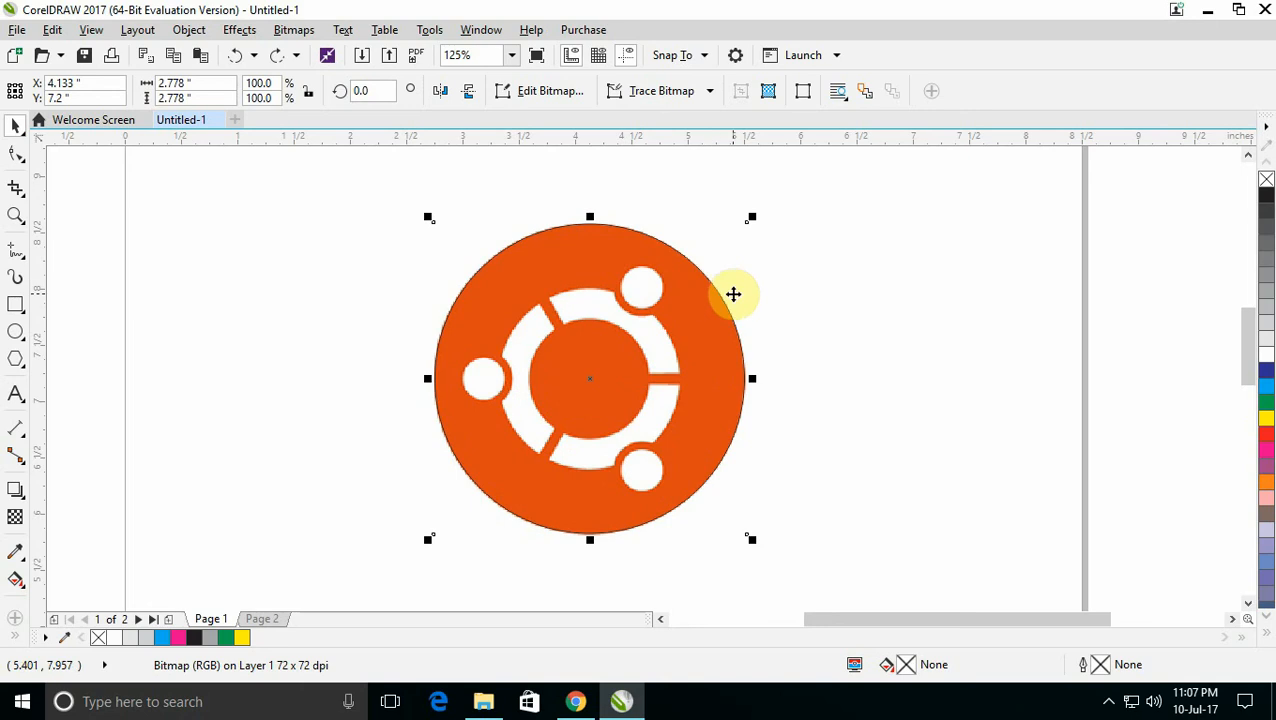
Make two concentric scaled-down copies of the outer circle, about 1.59 and 1.08 inches wide, matching the white ring's outer and inner edges.
{"action": "left_click", "coordinate": [615, 230]}
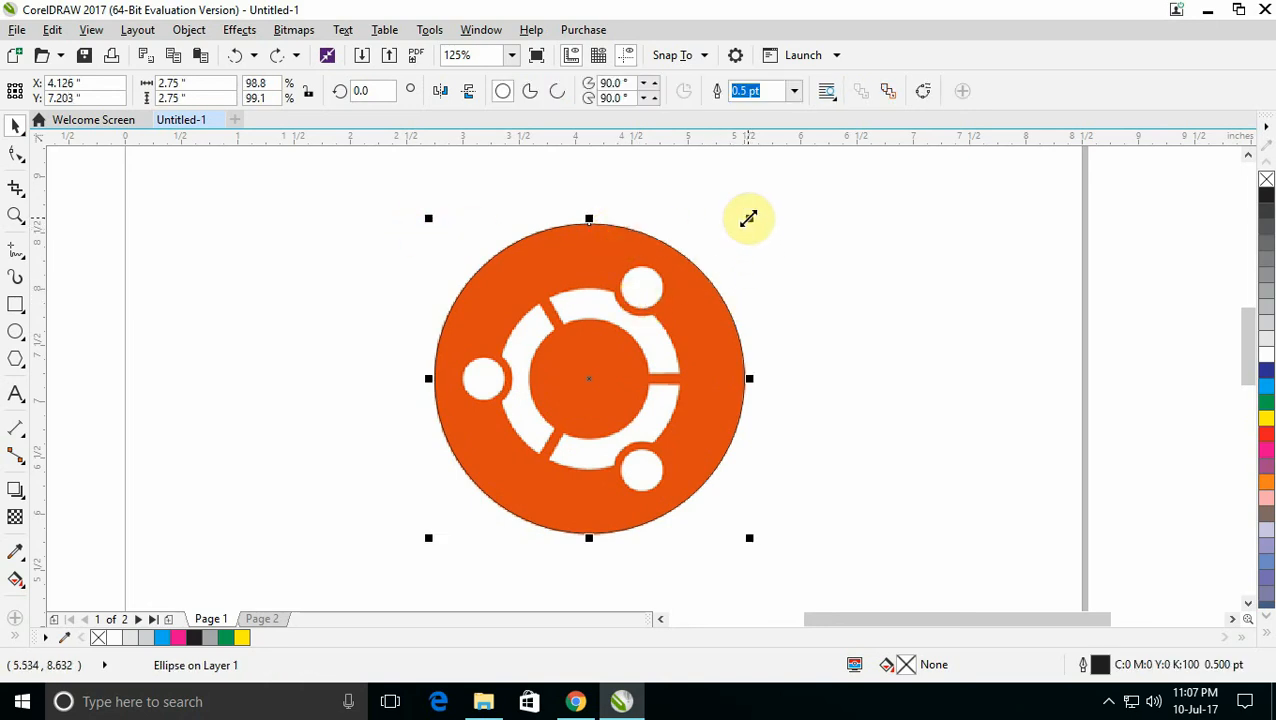
{"action": "left_click_drag", "start_coordinate": [746, 219], "coordinate": [693, 284]}
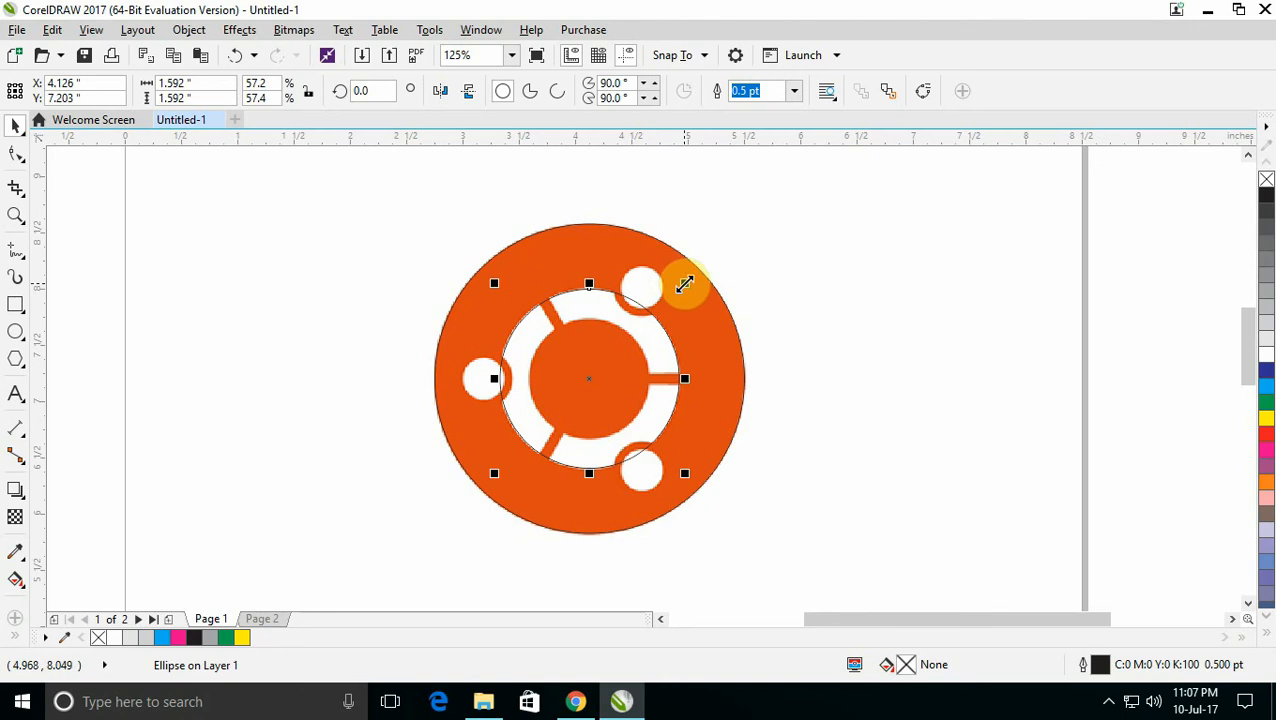
{"action": "left_click_drag", "start_coordinate": [684, 284], "coordinate": [671, 318]}
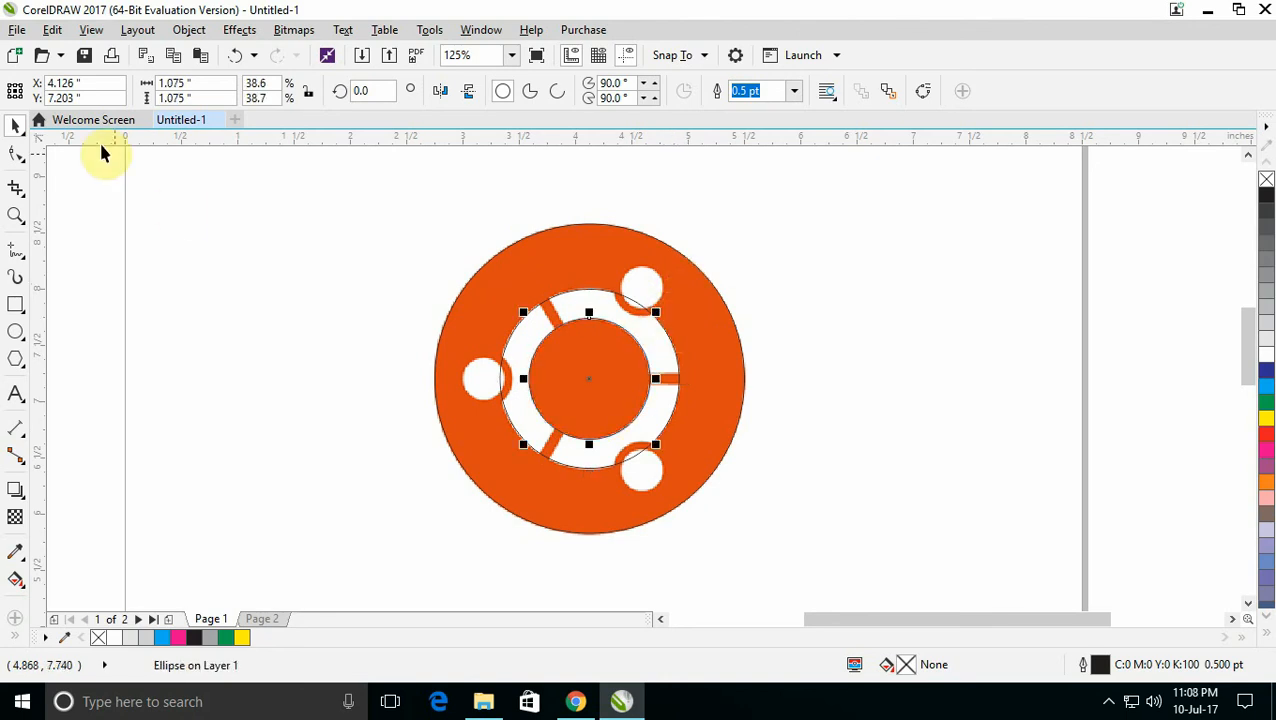
{"action": "left_click", "coordinate": [237, 250]}
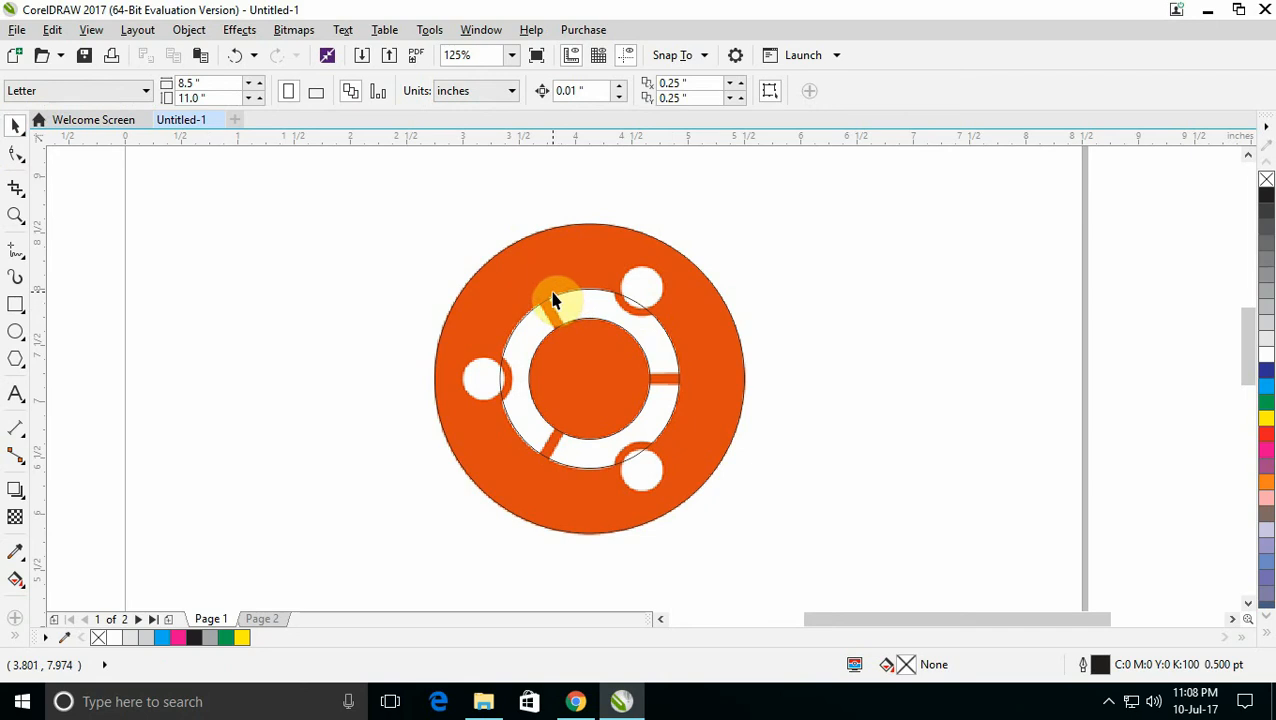
Fill the outer circle with dark blue, the middle circle with green and the inner circle with yellow.
{"action": "left_click", "coordinate": [530, 254]}
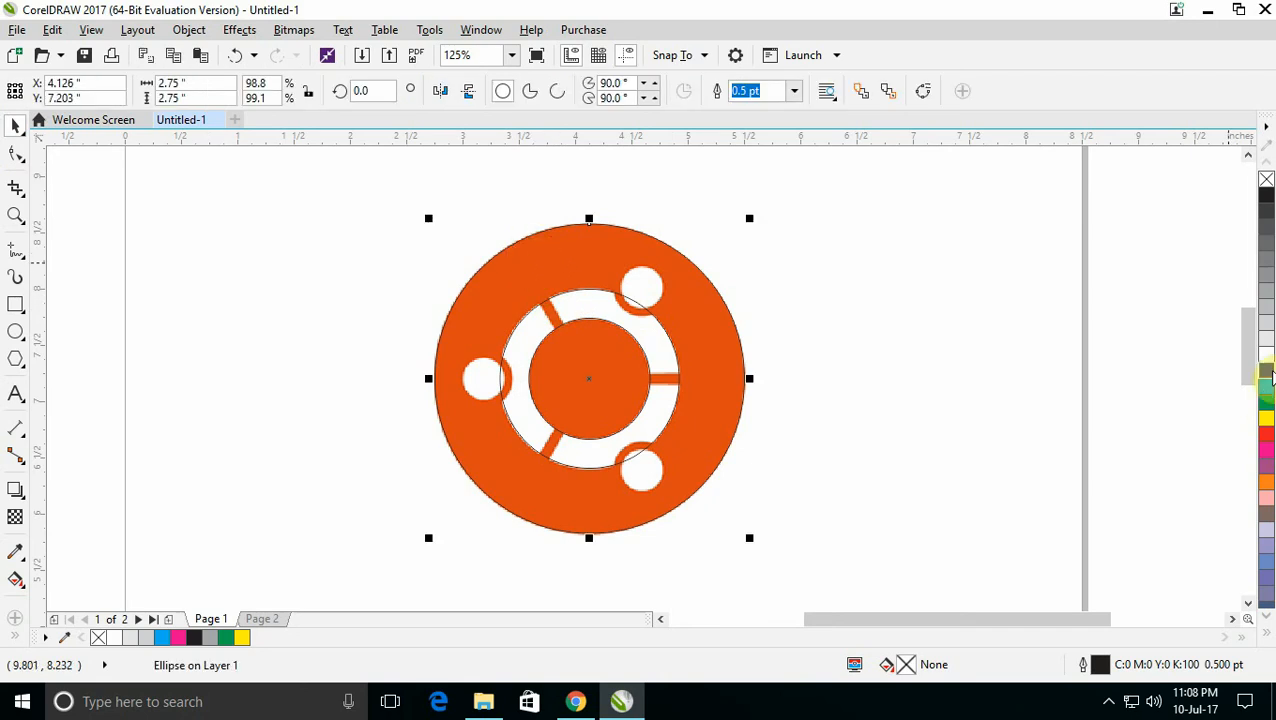
{"action": "left_click", "coordinate": [1266, 372]}
{"action": "left_click", "coordinate": [569, 293]}
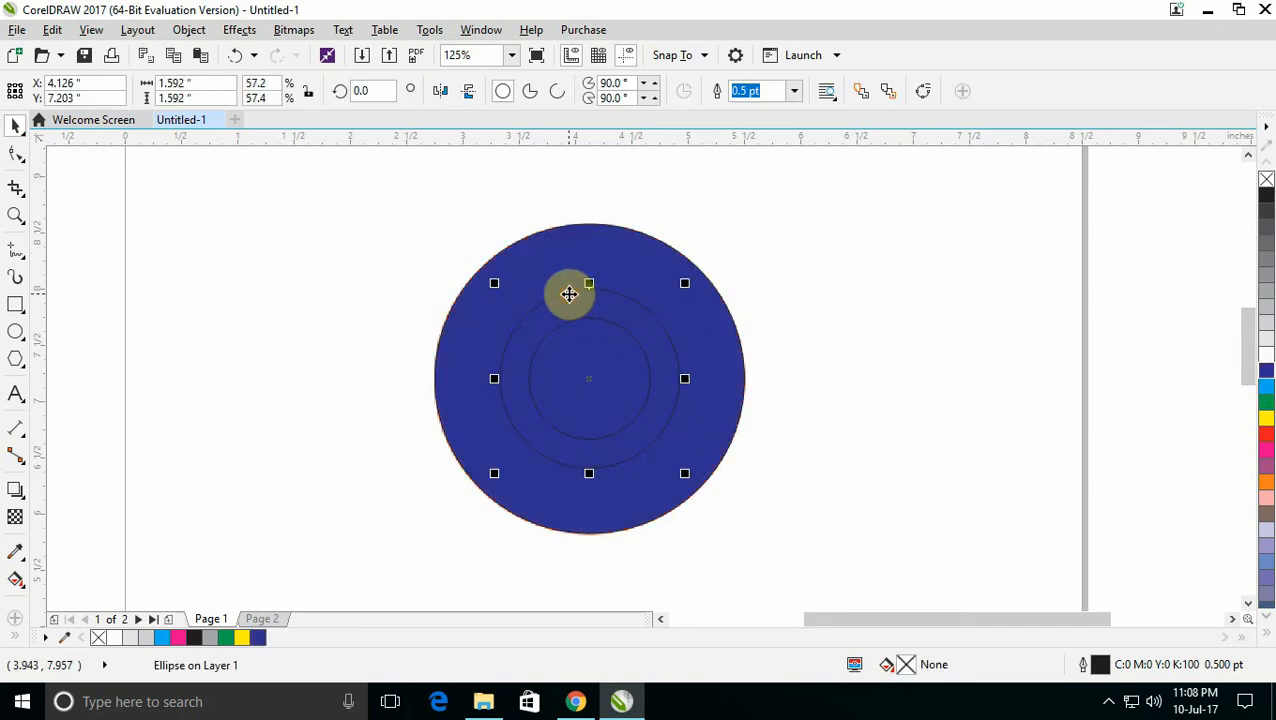
{"action": "left_click", "coordinate": [1266, 410]}
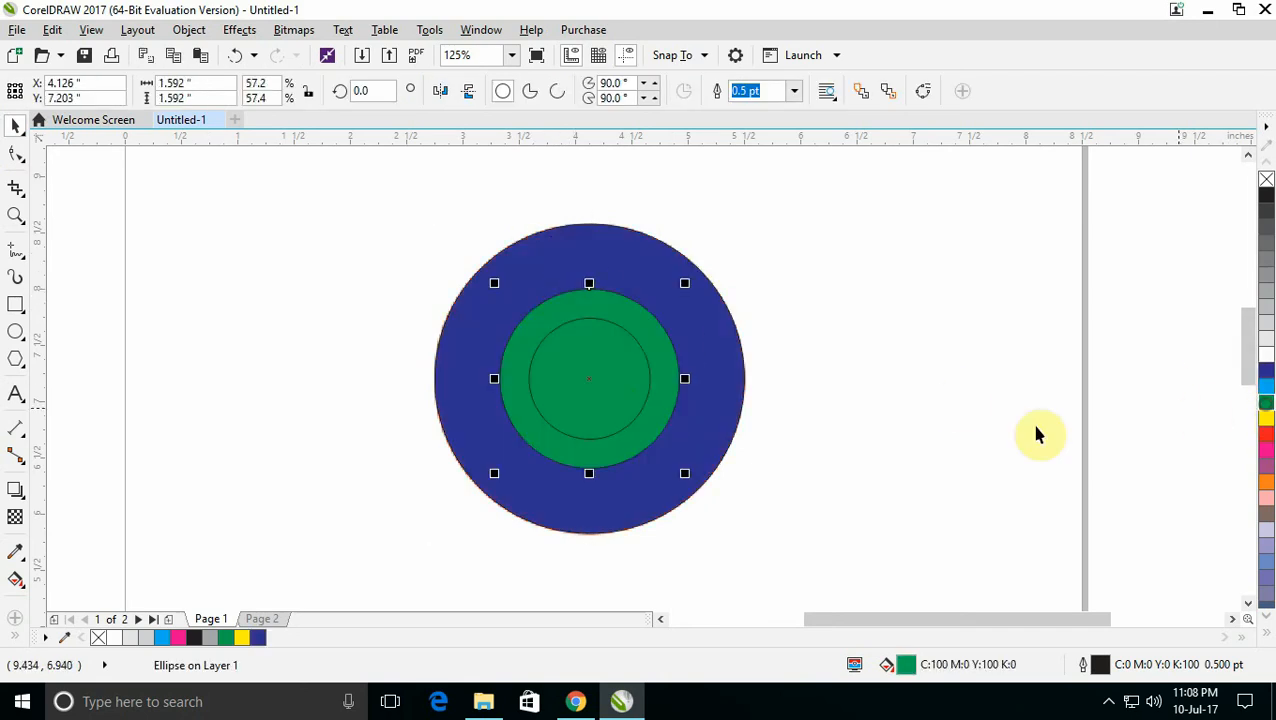
{"action": "left_click", "coordinate": [646, 353]}
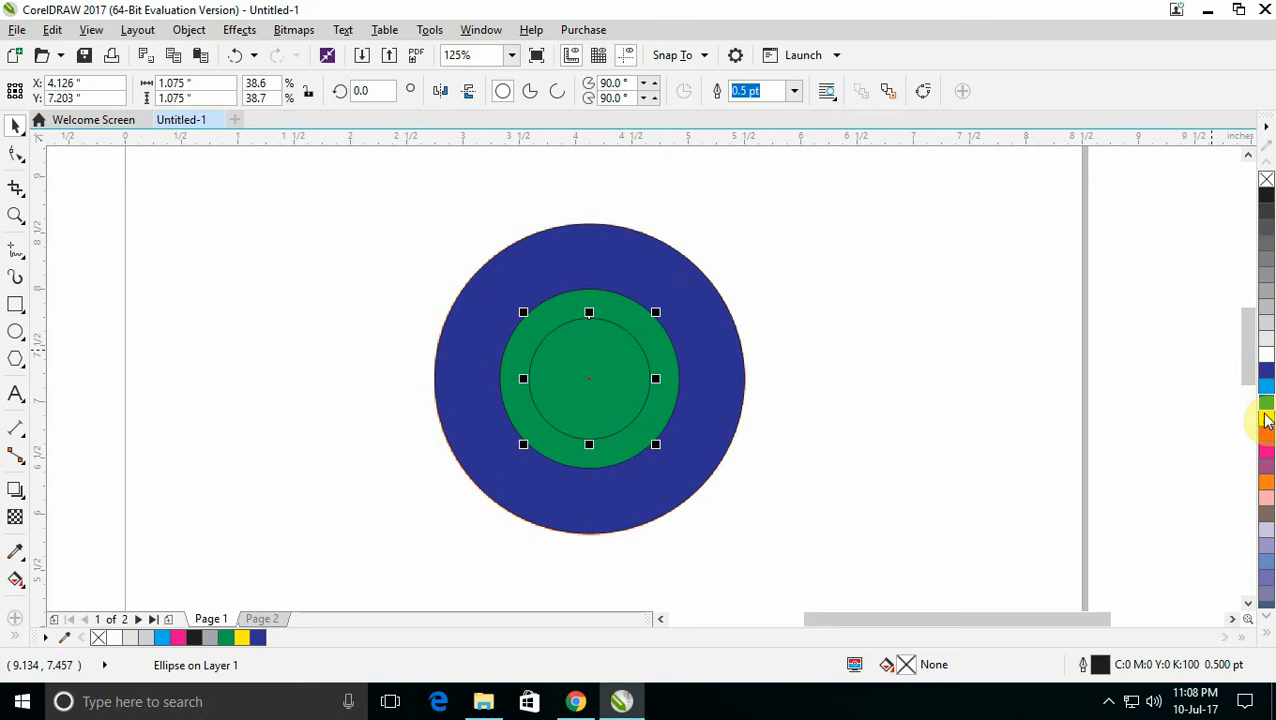
{"action": "left_click", "coordinate": [1266, 420]}
{"action": "left_click", "coordinate": [882, 277]}
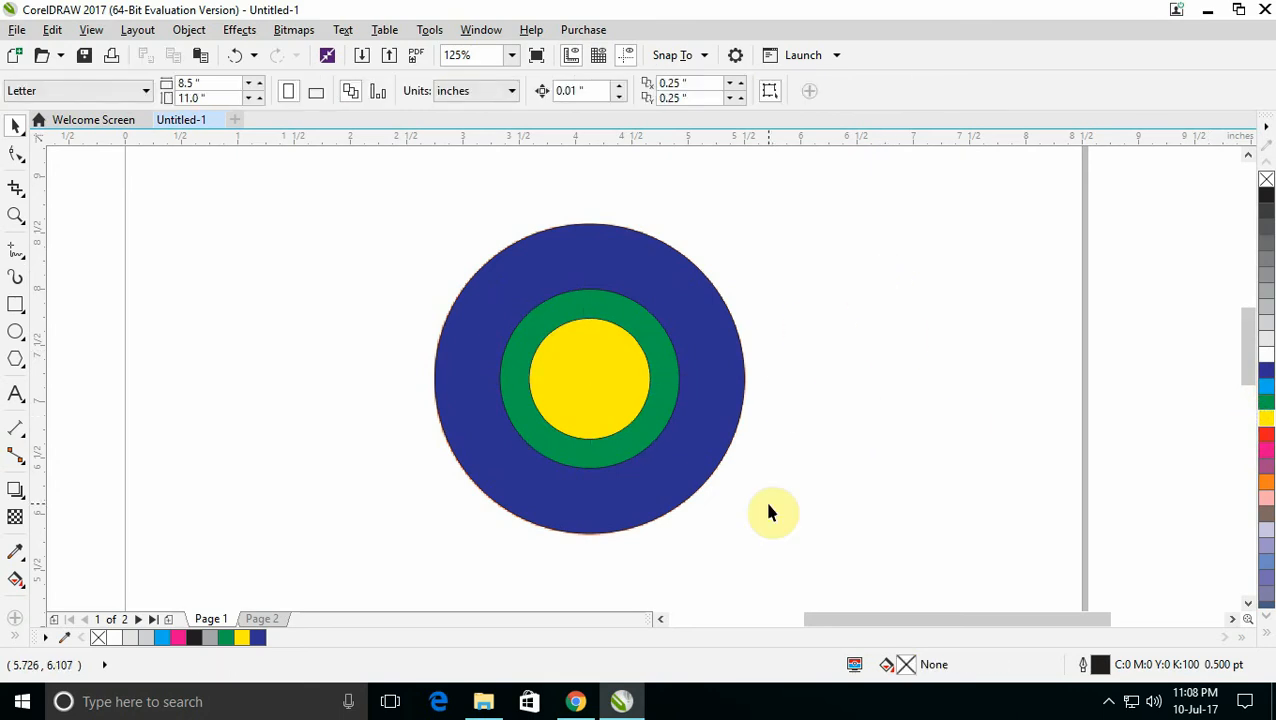
Move the logo bitmap out beside the coloured circles and undo the move.
{"action": "left_click_drag", "start_coordinate": [722, 501], "coordinate": [1060, 496]}
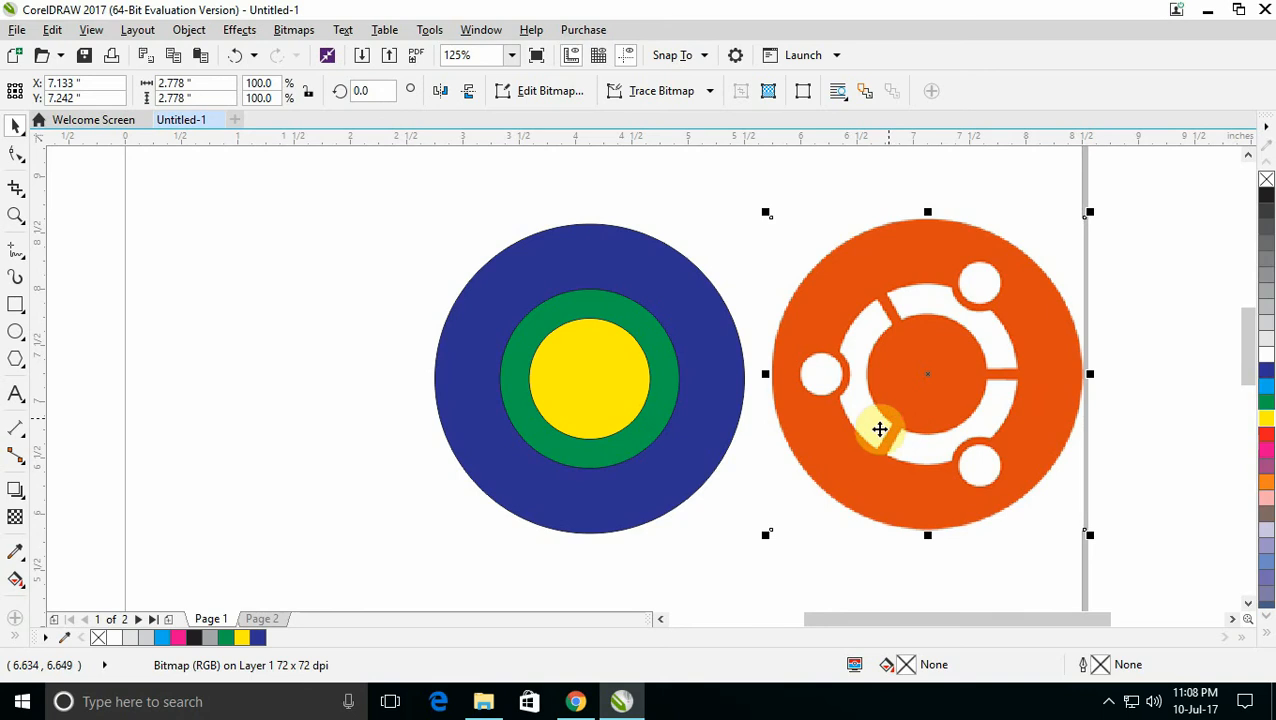
{"action": "key", "text": "ctrl+z"}
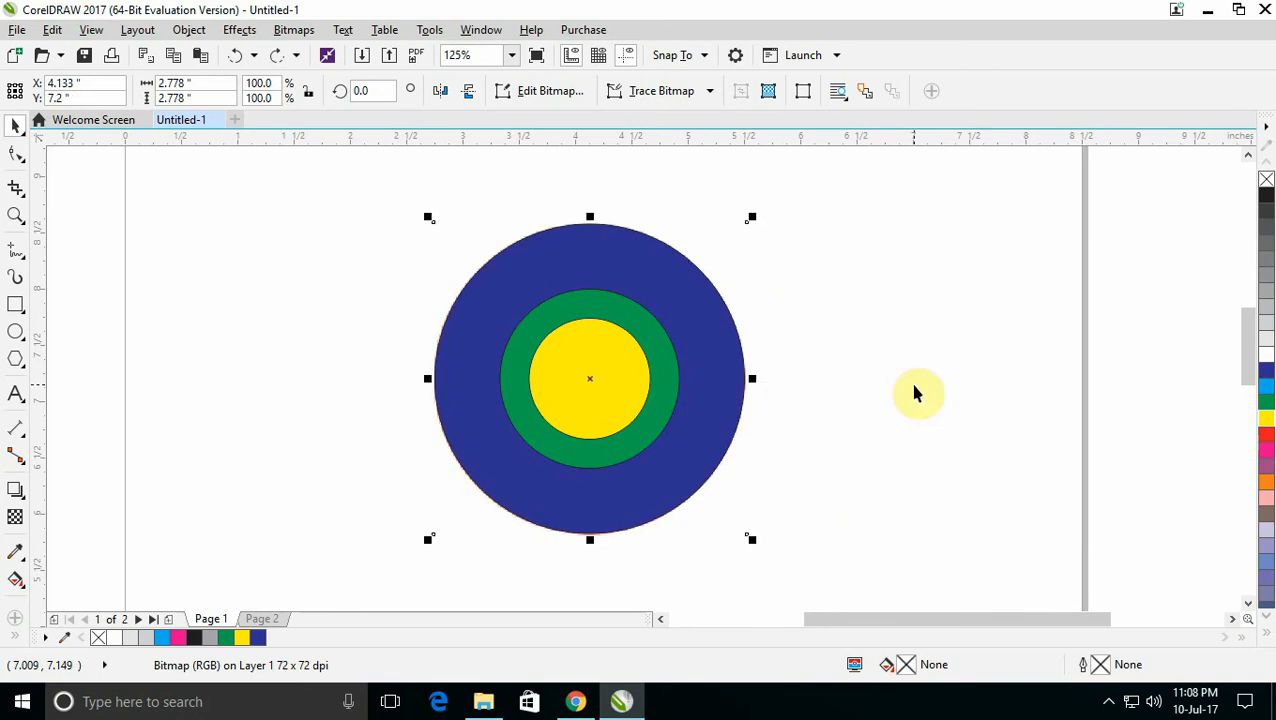
Trim the green circle with the yellow circle to form a ring, and delete the yellow circle.
{"action": "left_click", "coordinate": [587, 350]}
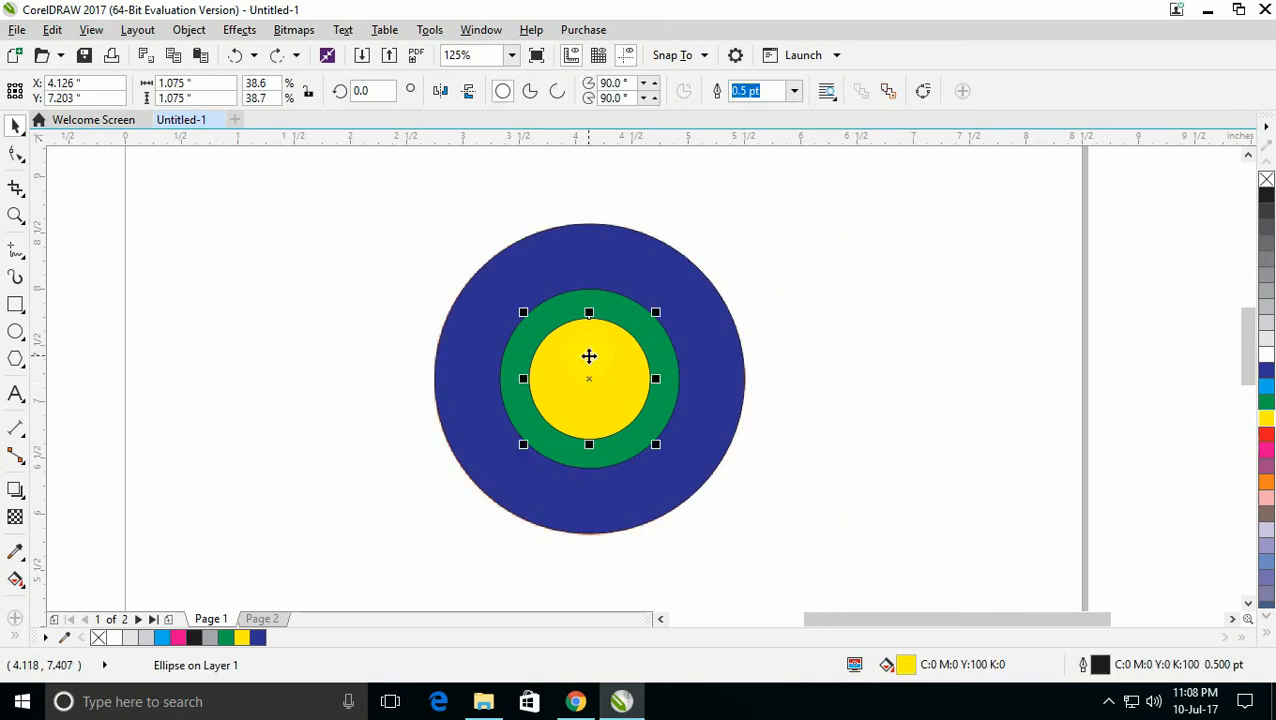
{"action": "left_click", "coordinate": [573, 298], "text": "shift"}
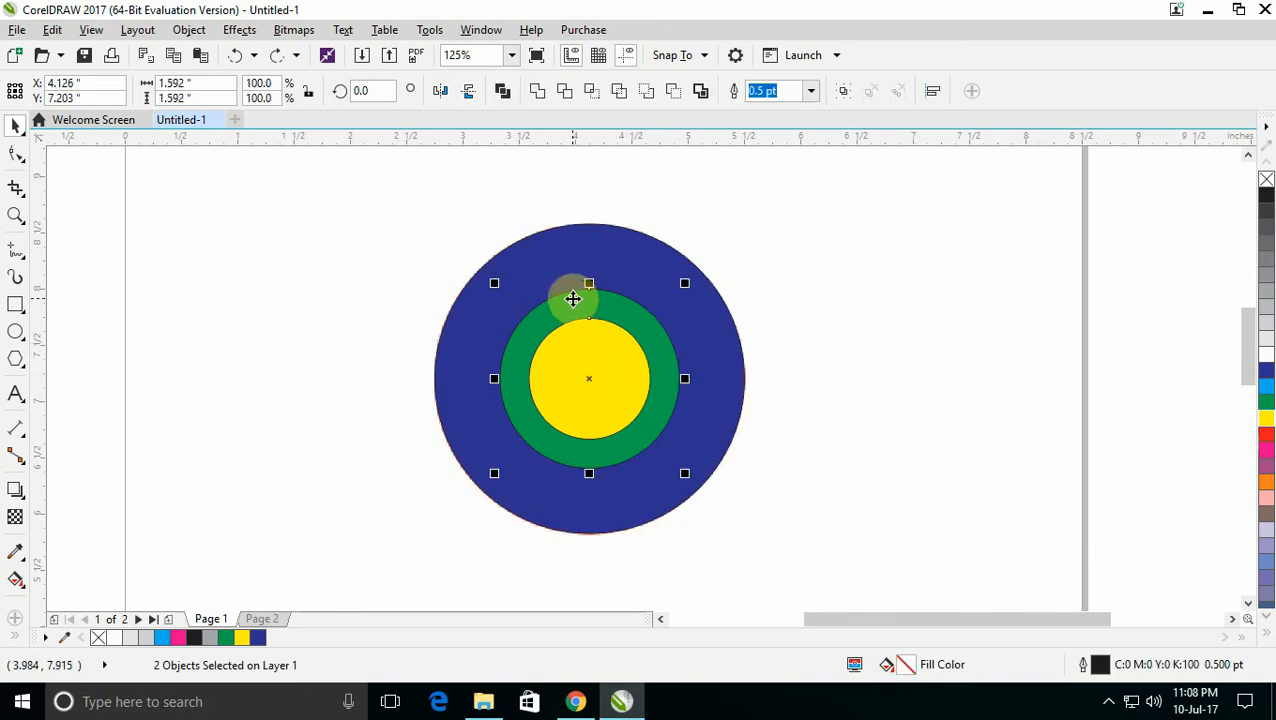
{"action": "left_click", "coordinate": [565, 92]}
{"action": "left_click", "coordinate": [822, 226]}
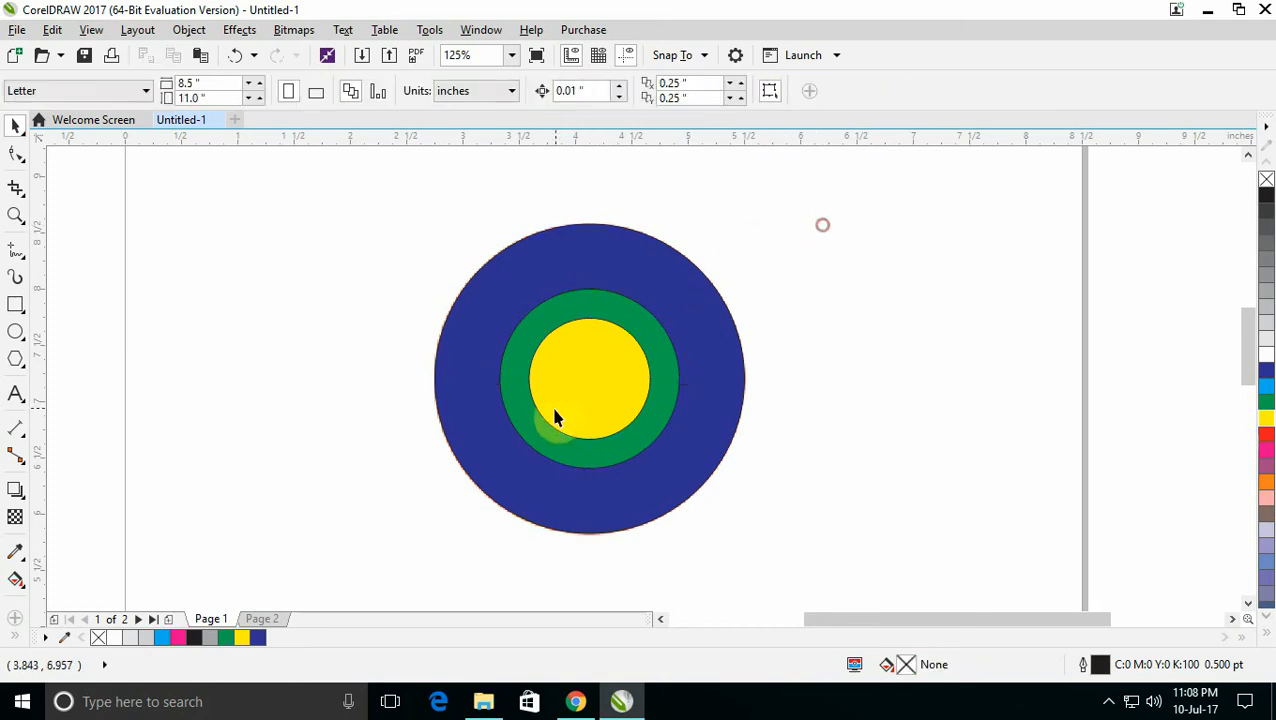
{"action": "left_click_drag", "start_coordinate": [557, 418], "coordinate": [854, 339]}
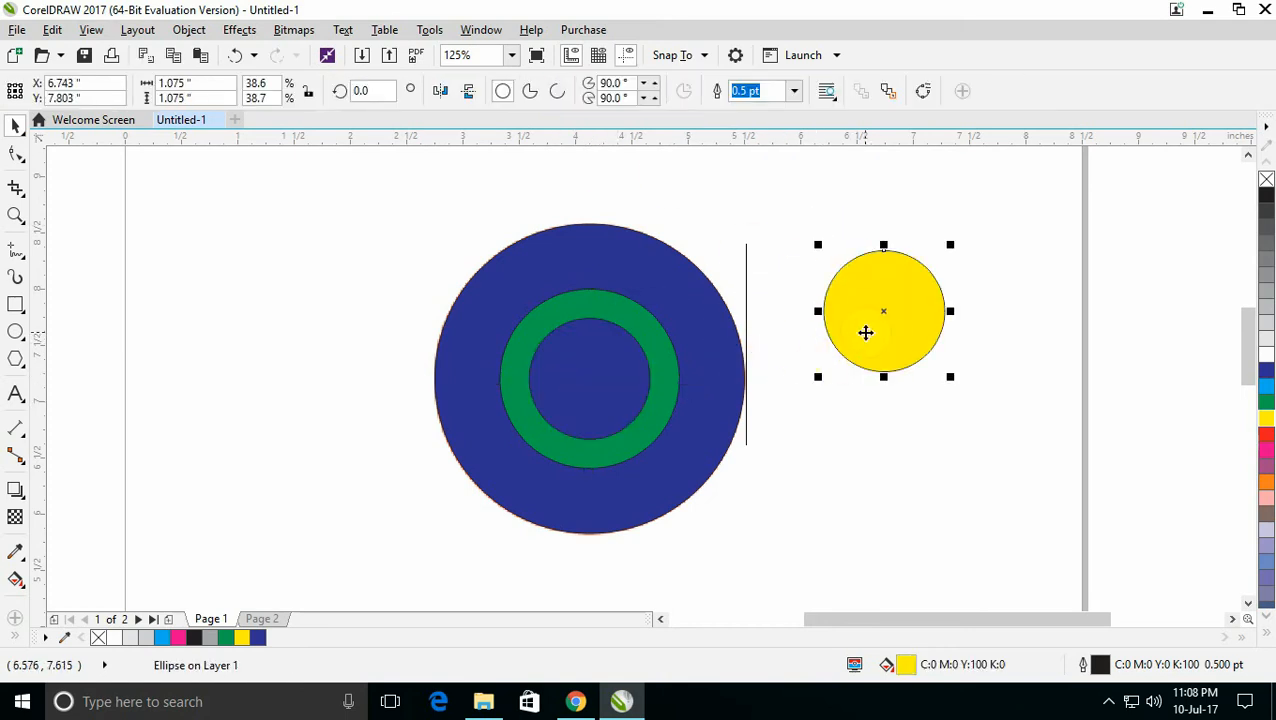
{"action": "key", "text": "Delete"}
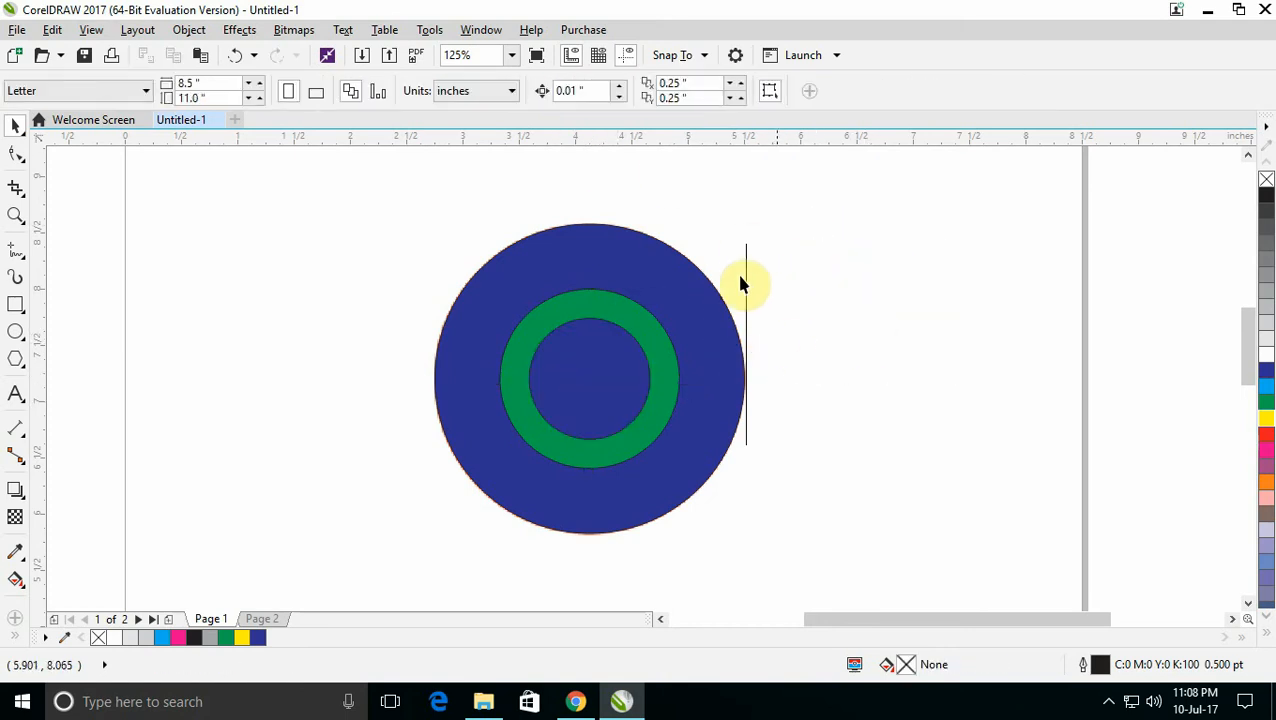
Remove the fill from the green ring and from the dark blue outer circle, exposing the logo bitmap beneath.
{"action": "left_click", "coordinate": [574, 311]}
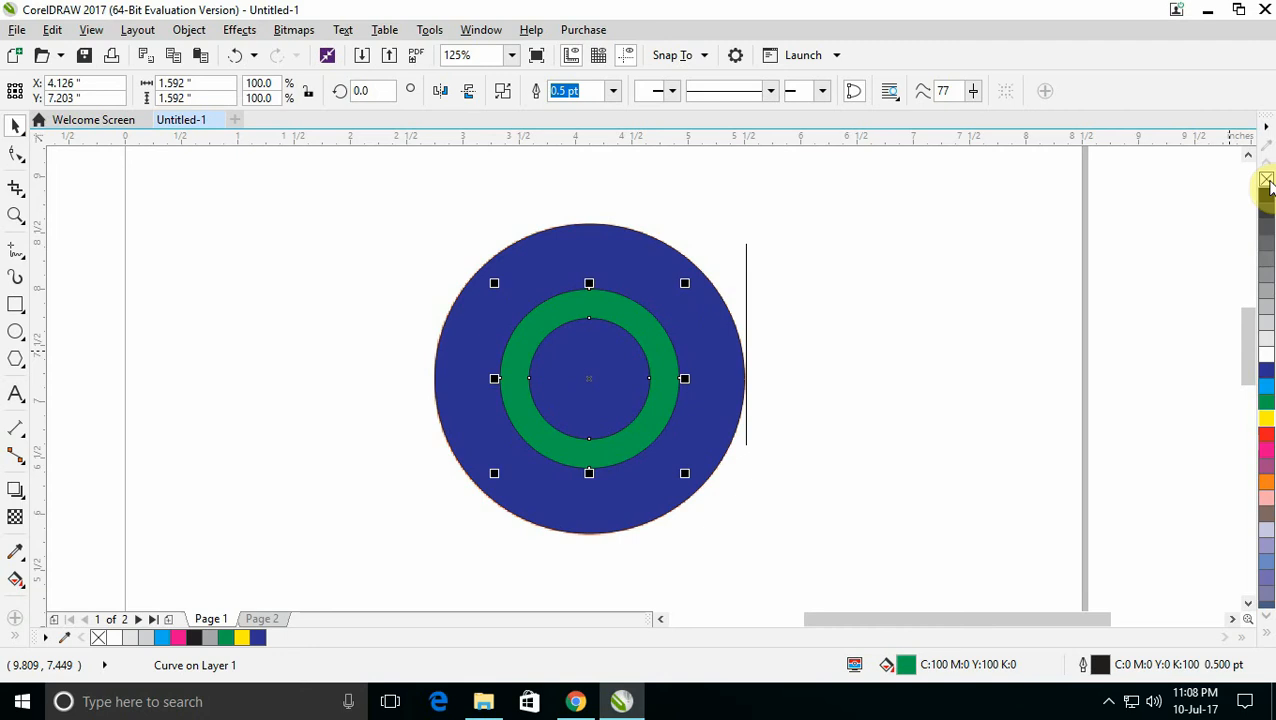
{"action": "left_click", "coordinate": [1266, 180]}
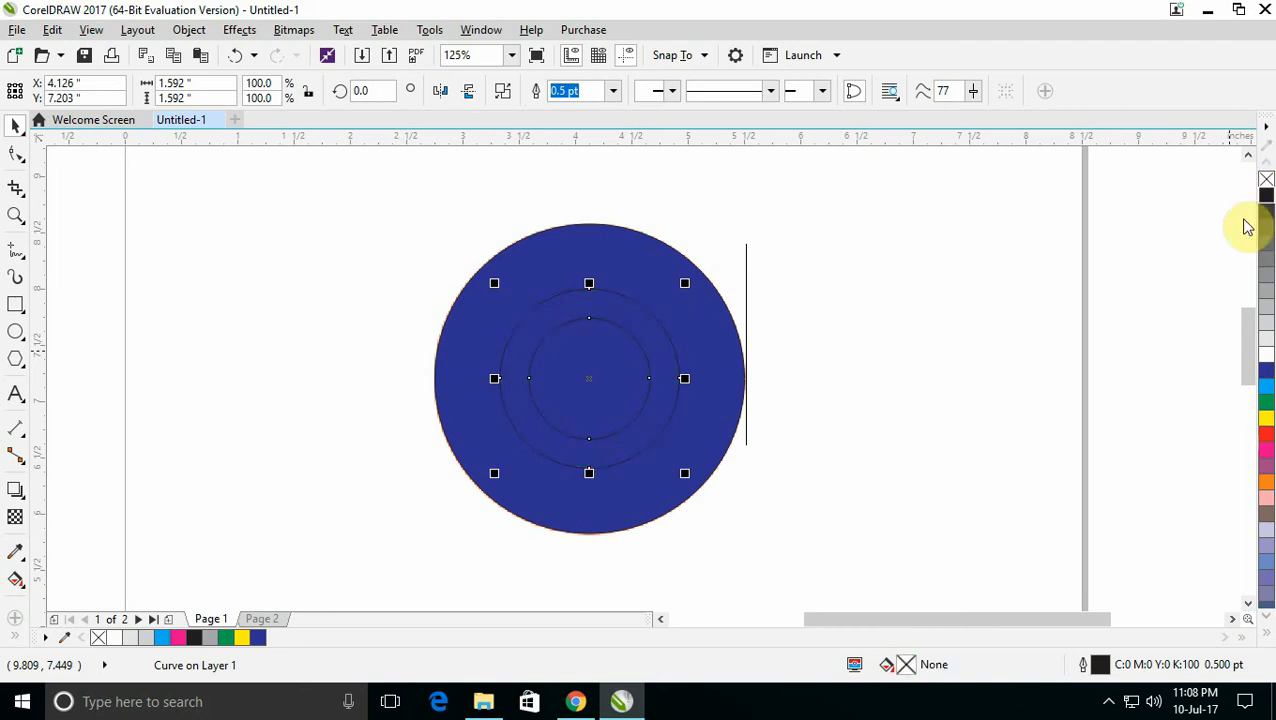
{"action": "left_click", "coordinate": [628, 237]}
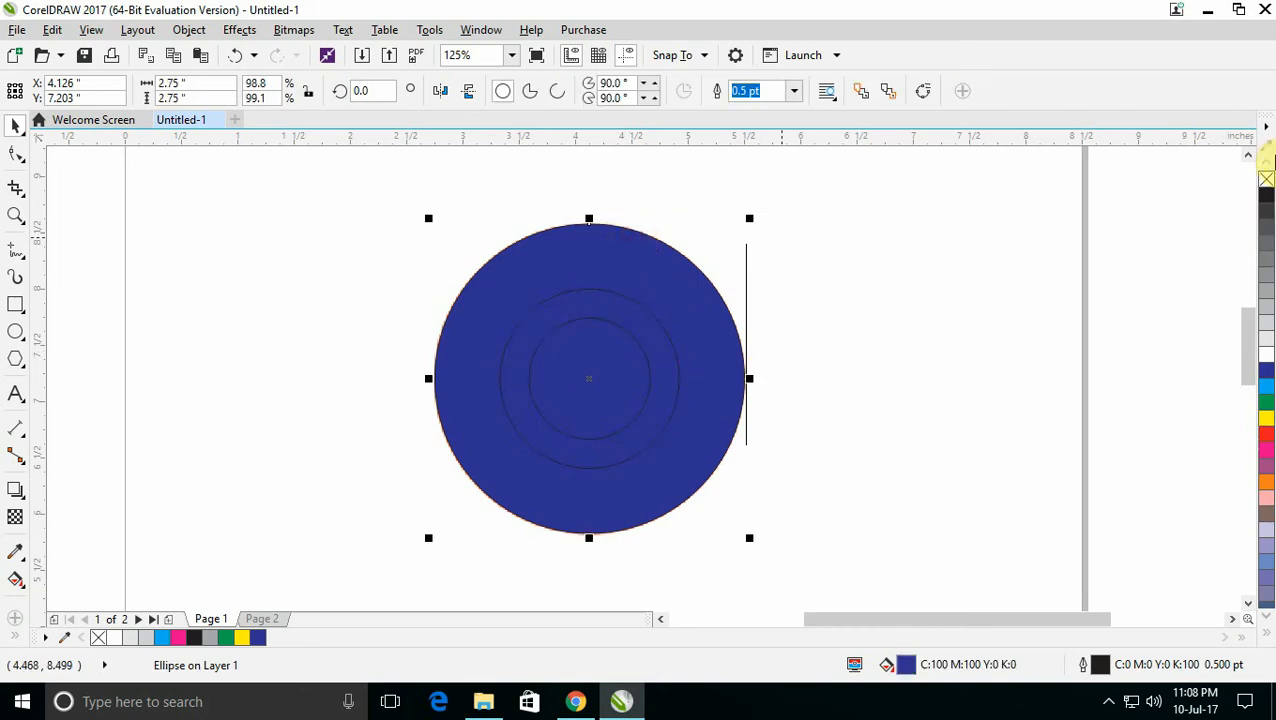
{"action": "left_click", "coordinate": [1266, 180]}
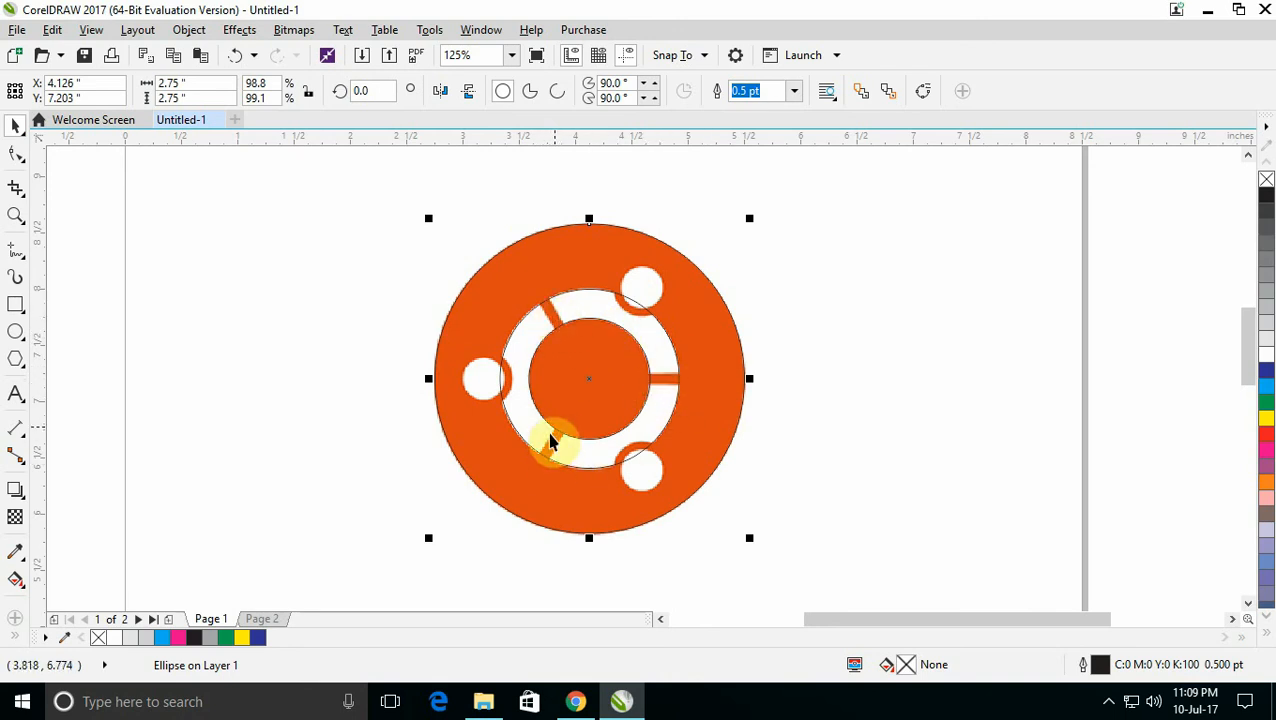
Draw a narrow upright rectangle about 0.09 by 0.37 inches and move it just below the ring's upper-left gap.
{"action": "left_click", "coordinate": [16, 305]}
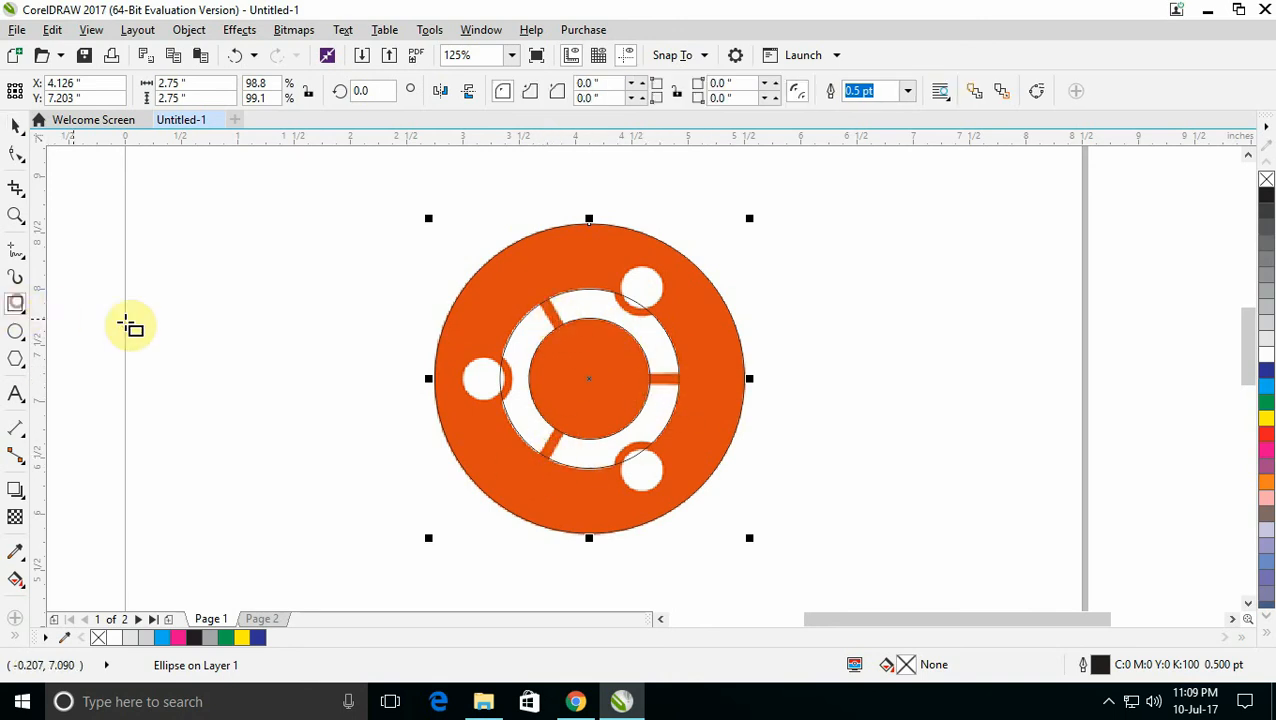
{"action": "left_click_drag", "start_coordinate": [367, 245], "coordinate": [463, 297]}
{"action": "left_click", "coordinate": [20, 127]}
{"action": "left_click", "coordinate": [378, 270]}
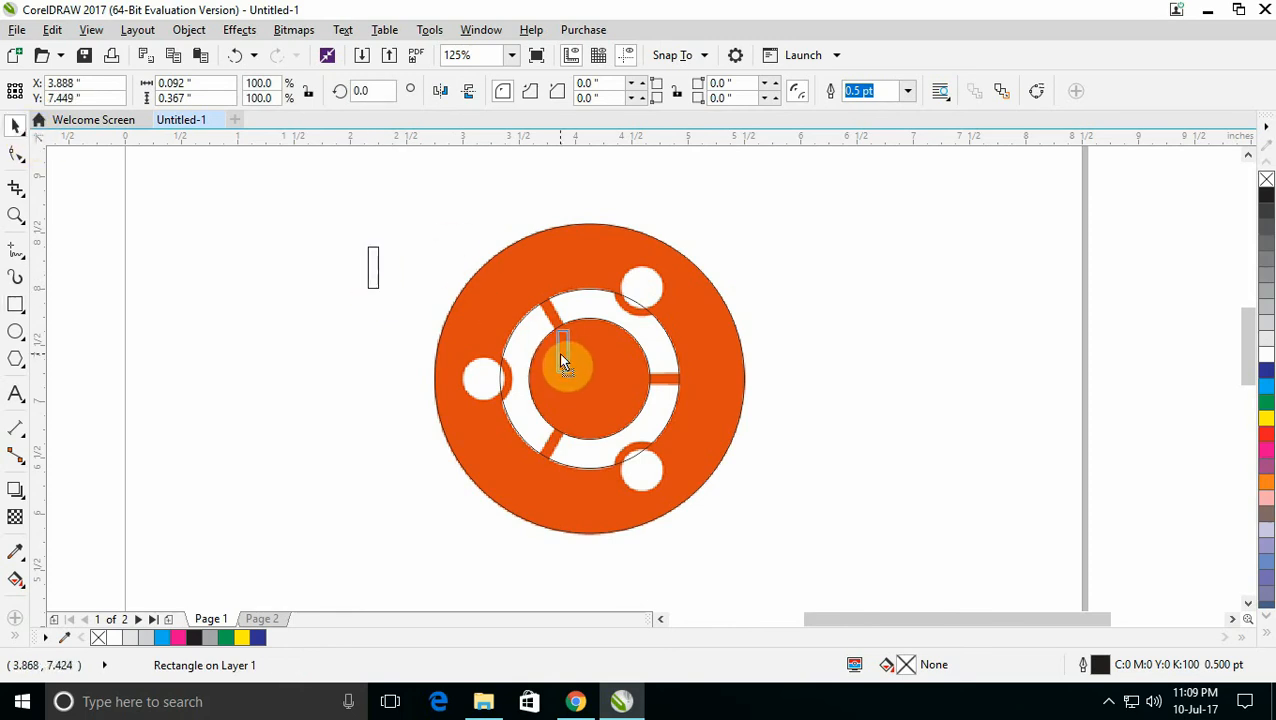
{"action": "left_click_drag", "start_coordinate": [560, 360], "coordinate": [560, 358]}
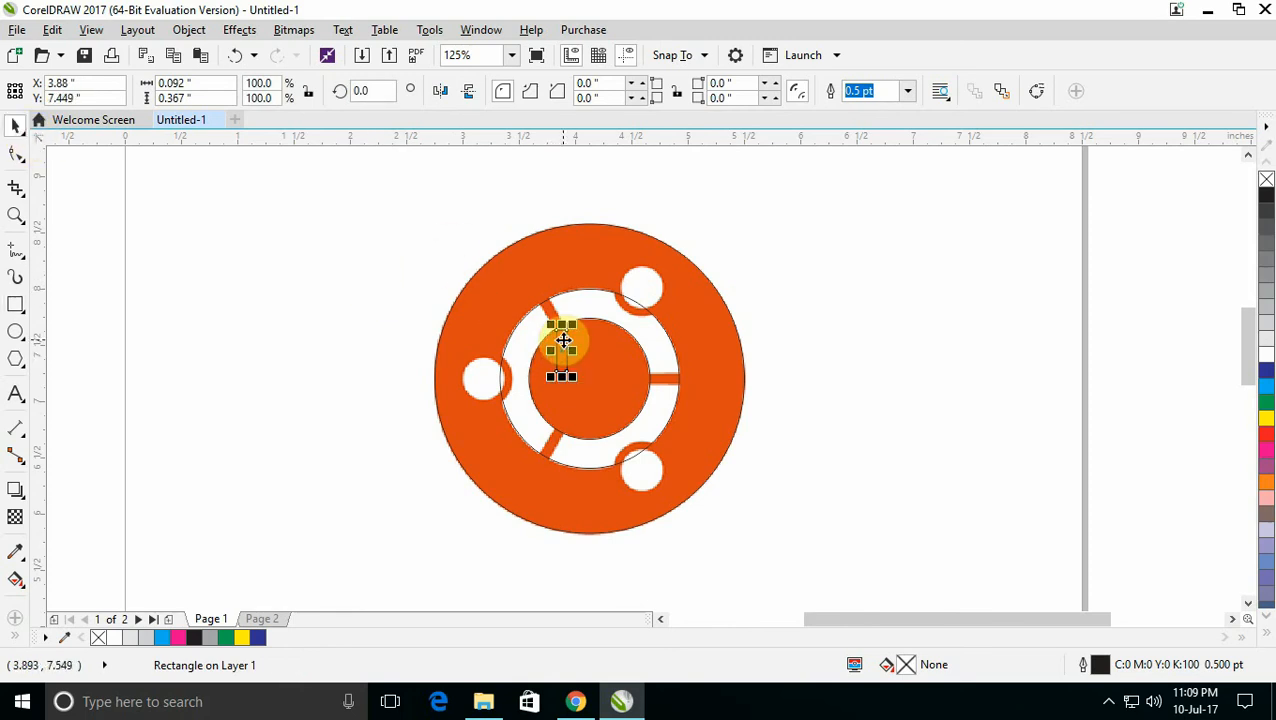
Rotate the rectangle to about 28.9 degrees and position it over the upper-left gap in the white ring.
{"action": "scroll", "coordinate": [563, 340], "scroll_direction": "up", "scroll_amount": 1}
{"action": "scroll", "coordinate": [564, 308], "scroll_direction": "up", "scroll_amount": 2}
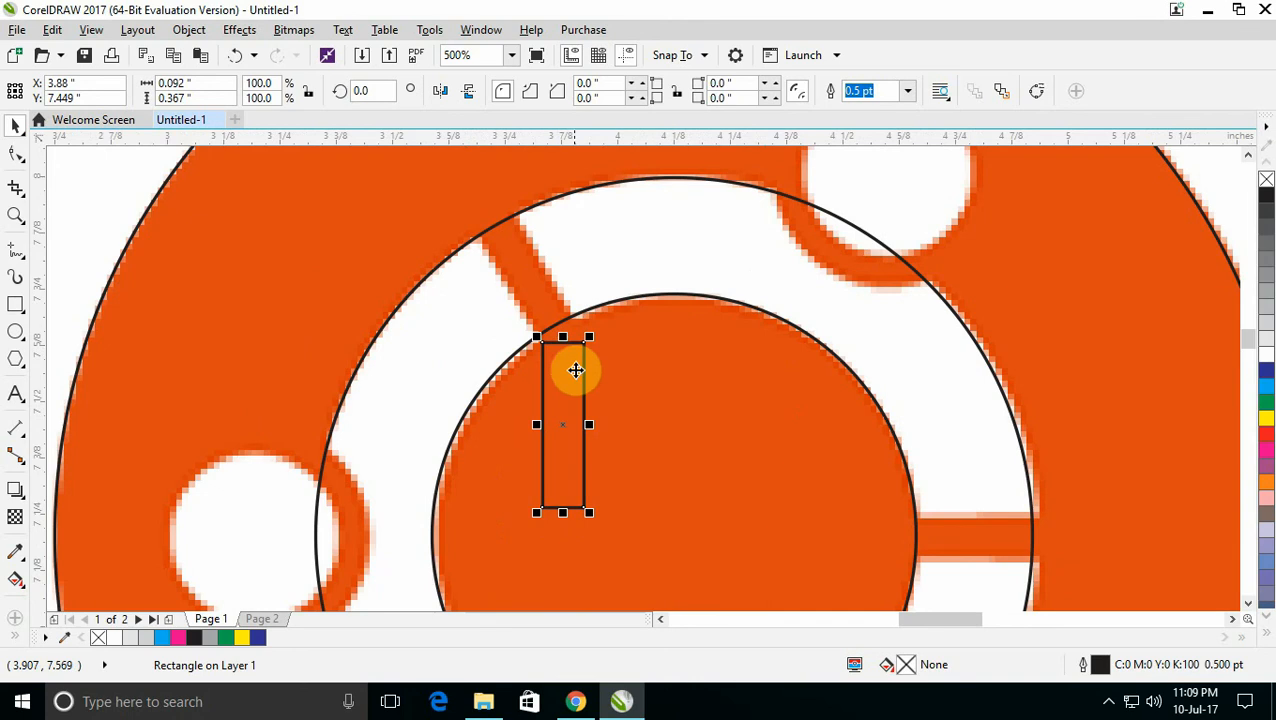
{"action": "left_click", "coordinate": [574, 368]}
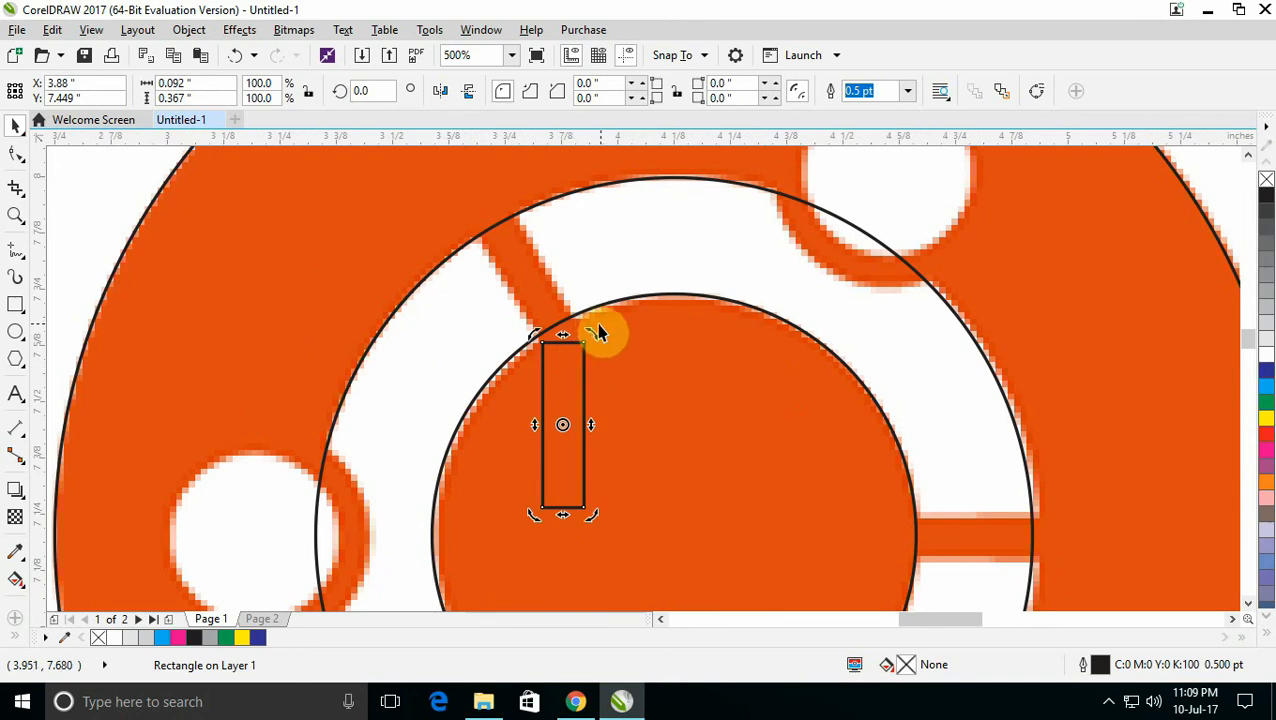
{"action": "left_click_drag", "start_coordinate": [596, 333], "coordinate": [516, 223]}
{"action": "left_click", "coordinate": [541, 262]}
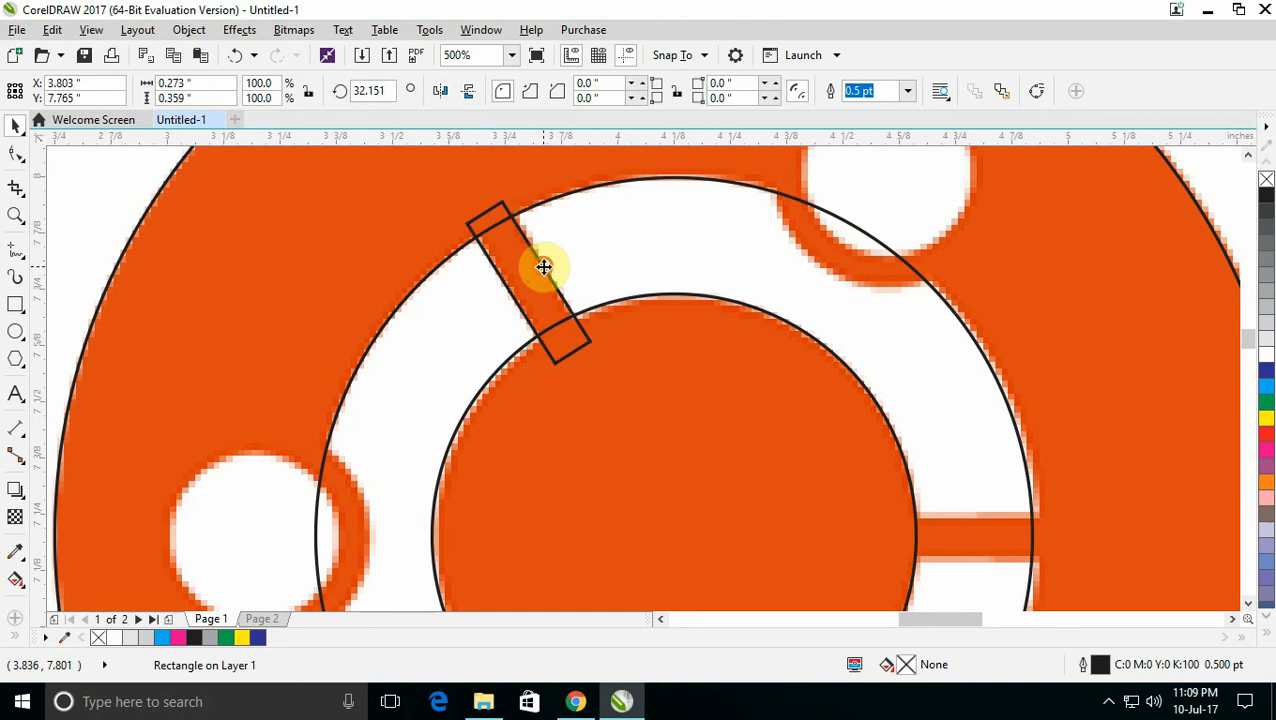
{"action": "left_click_drag", "start_coordinate": [598, 377], "coordinate": [594, 384]}
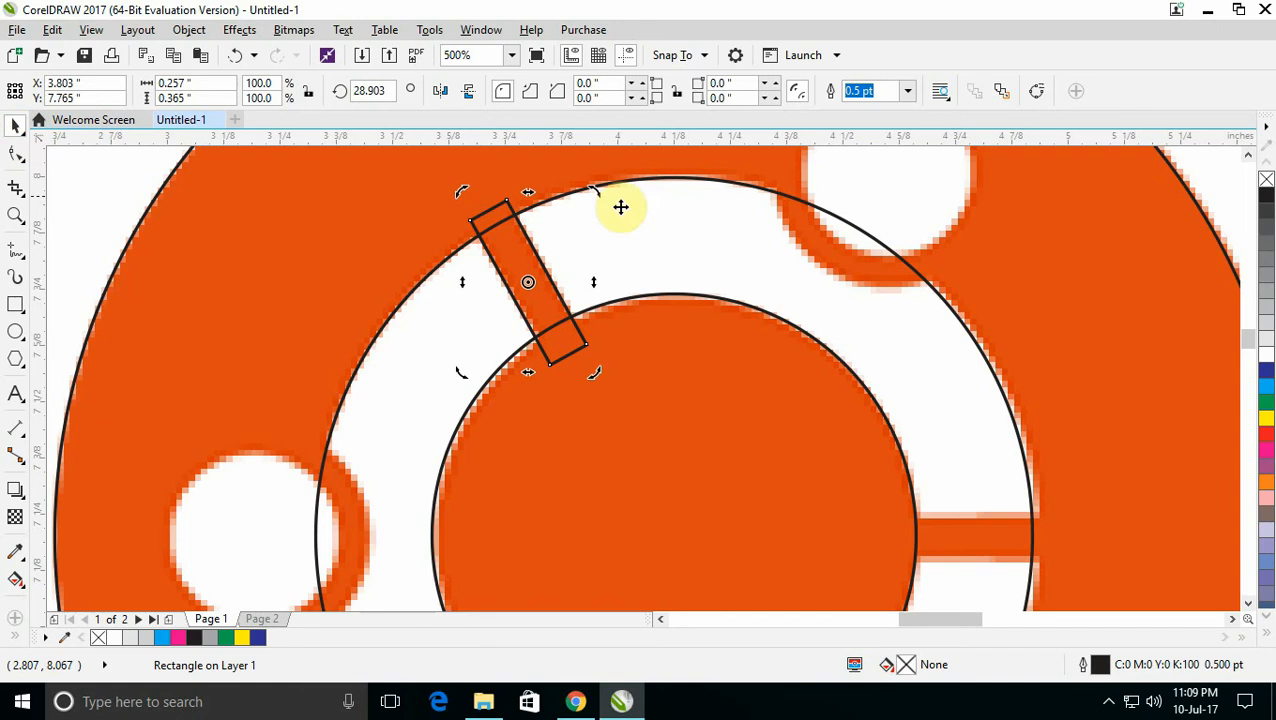
Trim the ring outline with the slanted rectangle to cut the upper-left gap.
{"action": "left_click", "coordinate": [490, 207]}
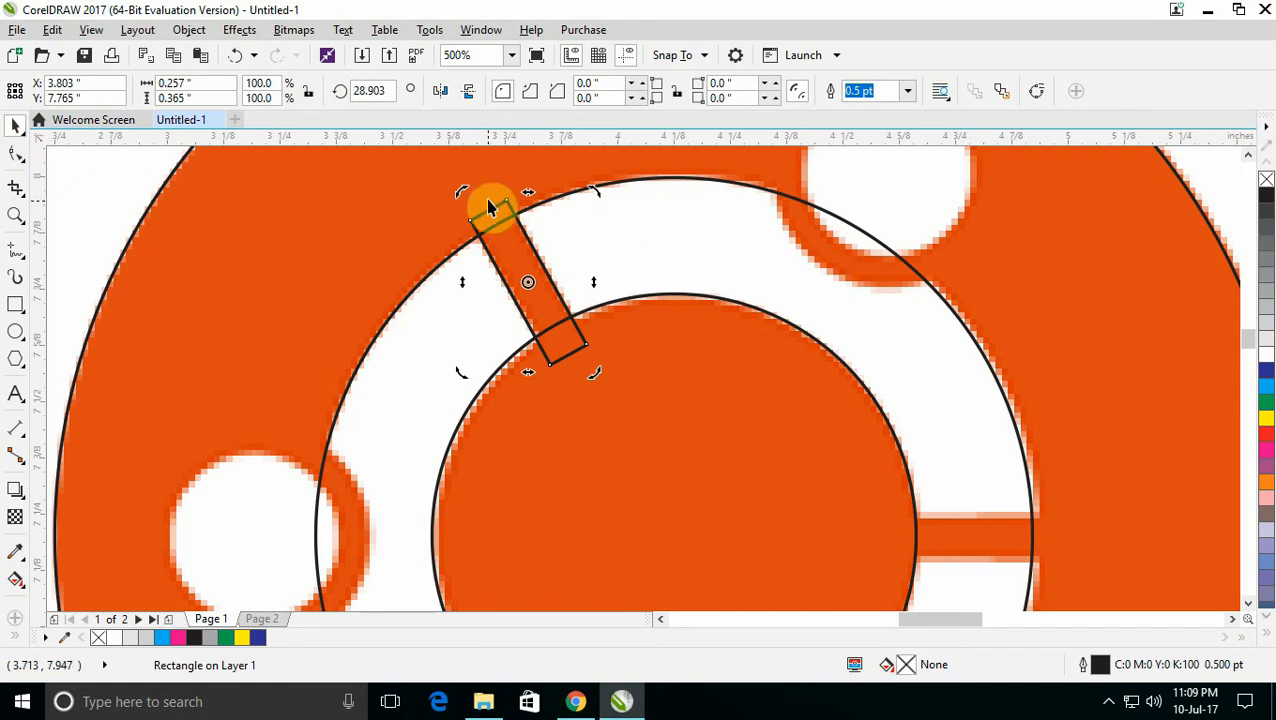
{"action": "left_click", "coordinate": [646, 186], "text": "shift"}
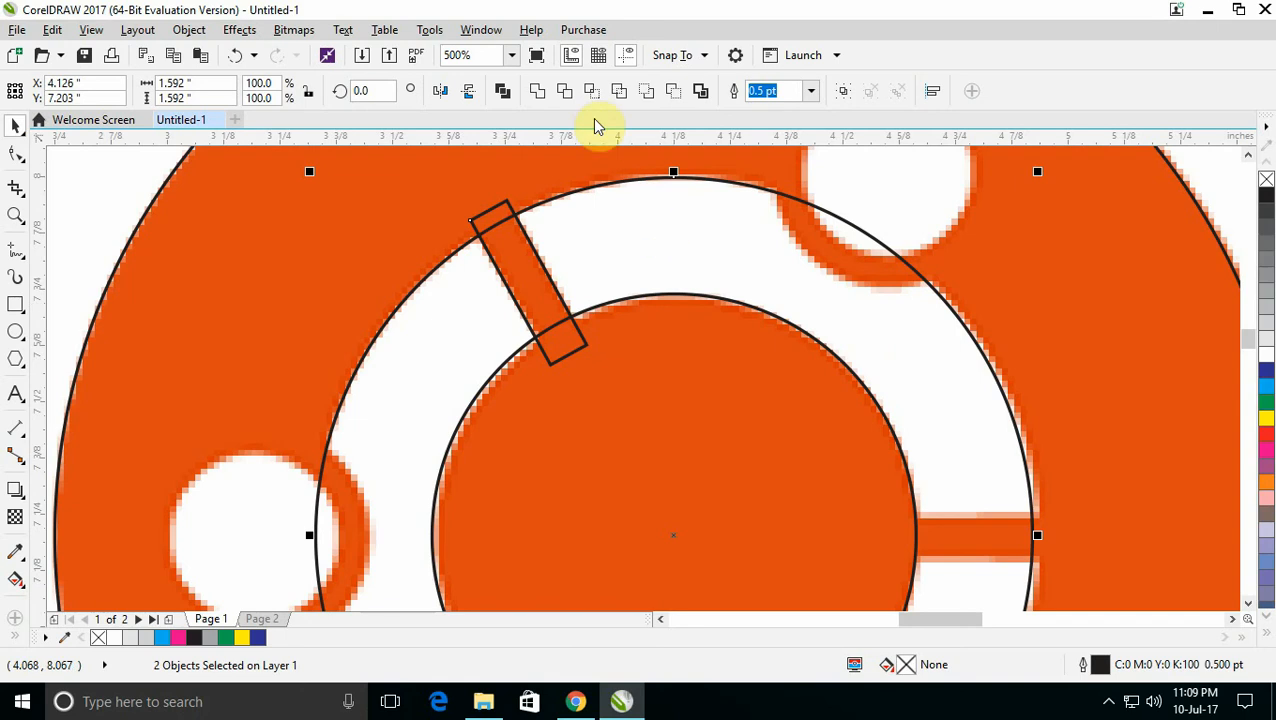
{"action": "left_click", "coordinate": [567, 93]}
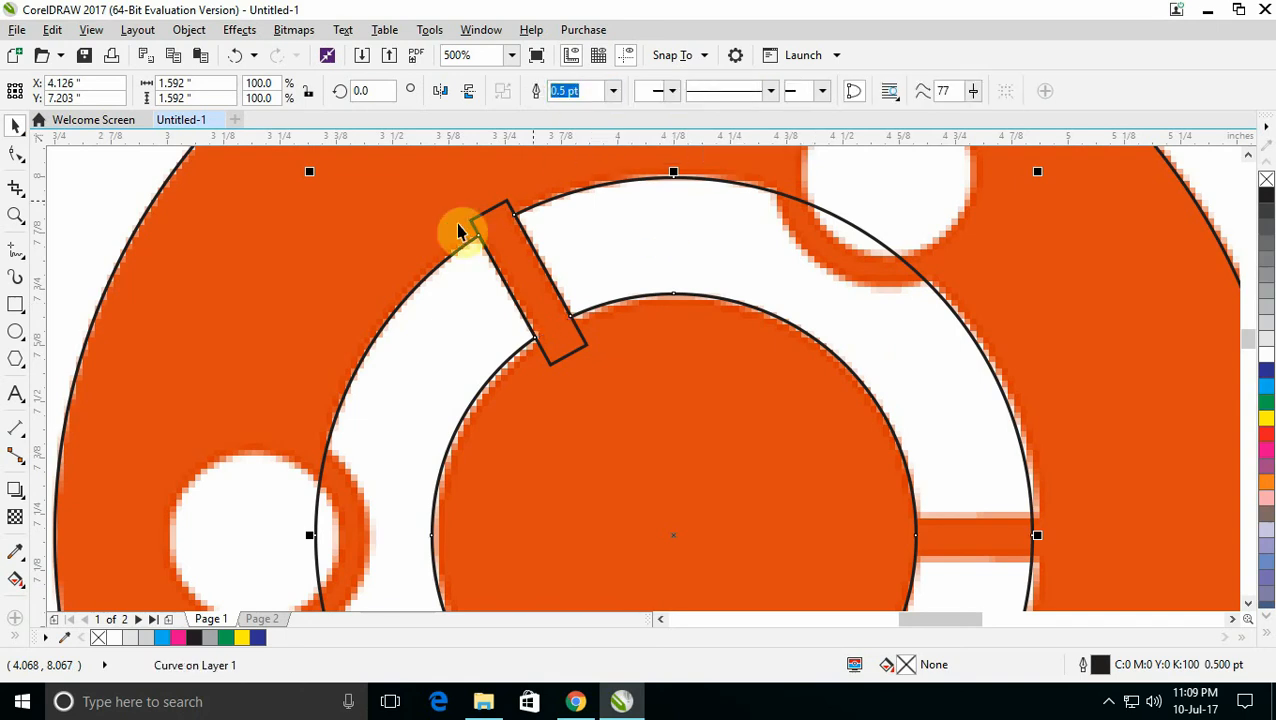
Move the rectangle onto the ring's right-hand gap and rotate it to about 90 degrees so it covers the gap.
{"action": "left_click_drag", "start_coordinate": [485, 222], "coordinate": [651, 271]}
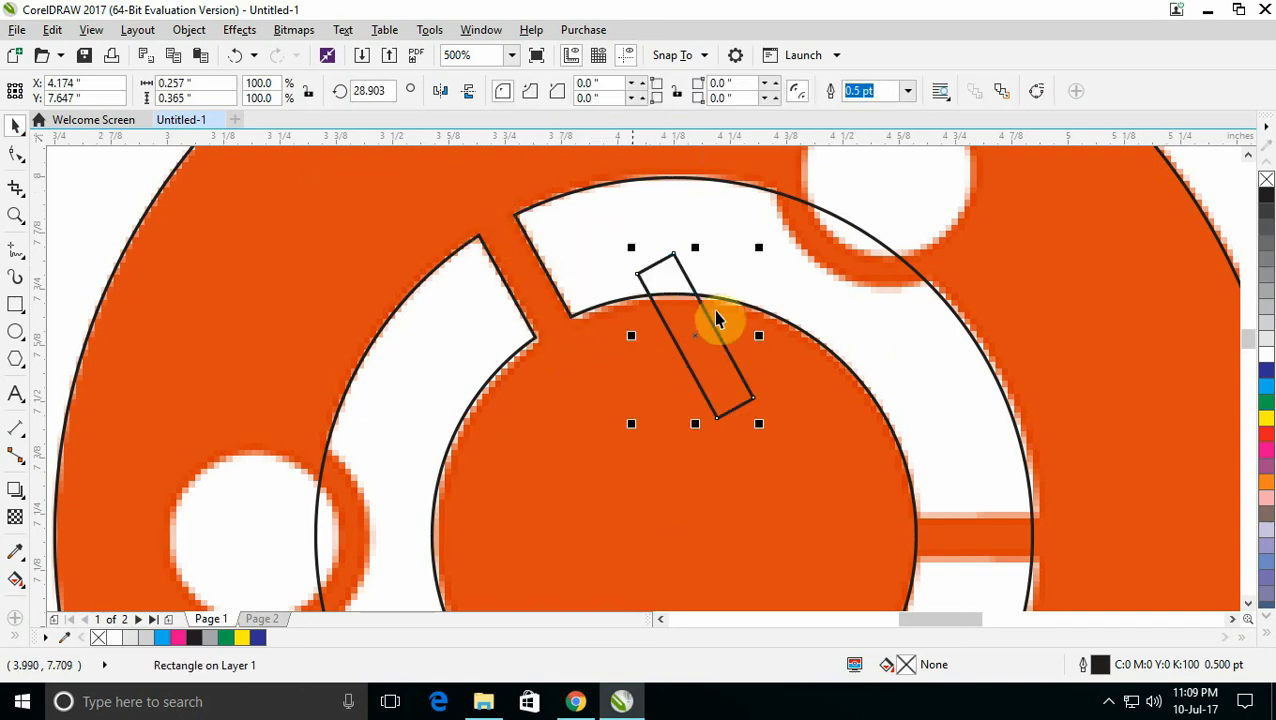
{"action": "scroll", "coordinate": [718, 319], "scroll_direction": "down", "scroll_amount": 1}
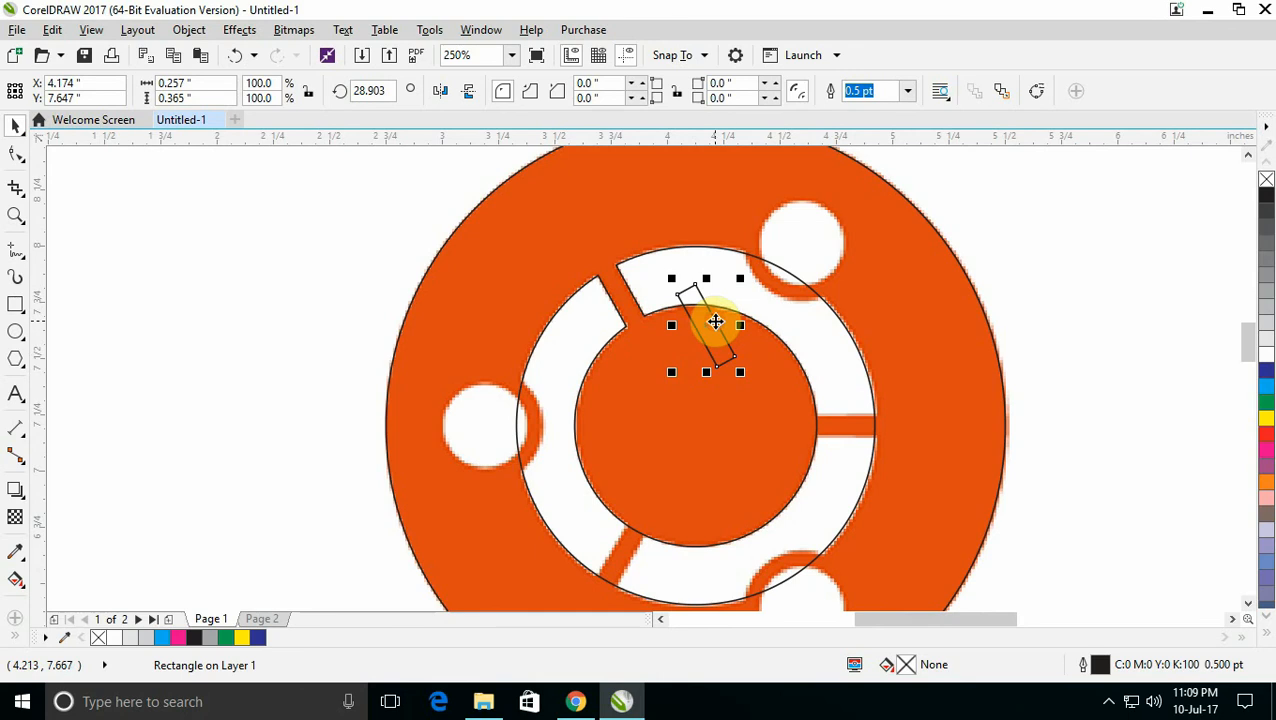
{"action": "left_click_drag", "start_coordinate": [715, 321], "coordinate": [847, 424]}
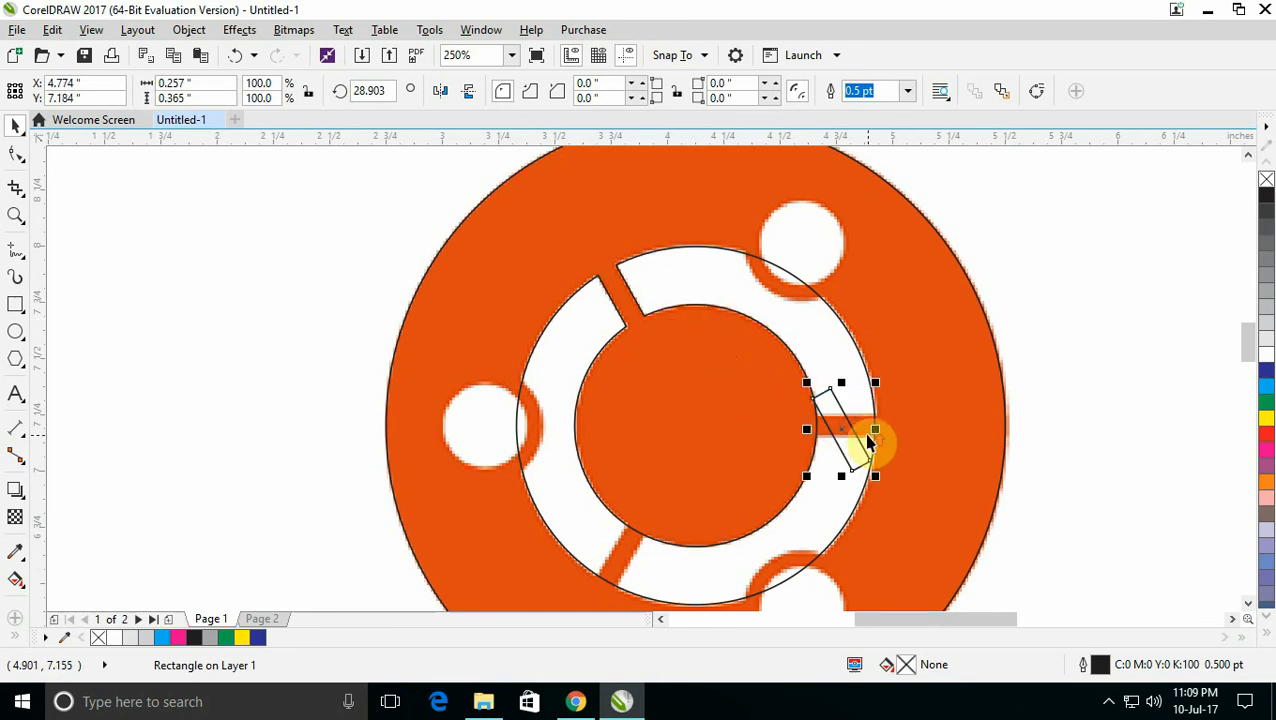
{"action": "scroll", "coordinate": [845, 425], "scroll_direction": "up", "scroll_amount": 1}
{"action": "left_click", "coordinate": [834, 415]}
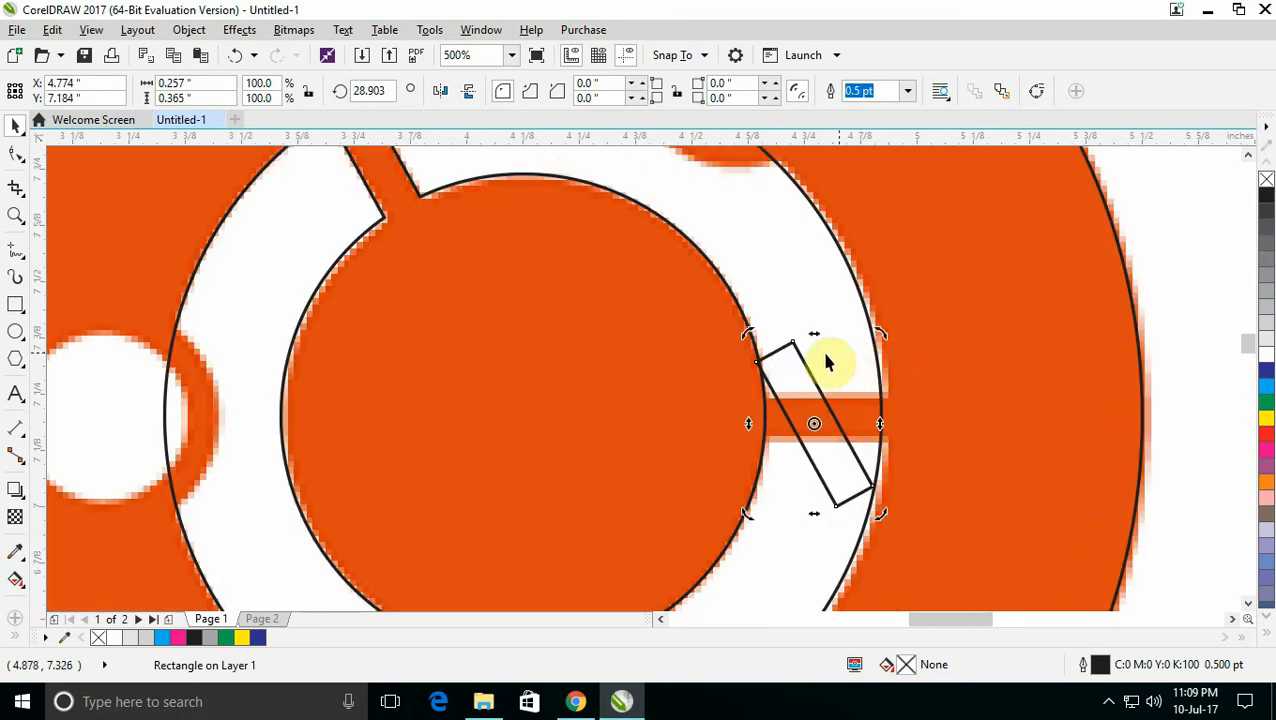
{"action": "left_click_drag", "start_coordinate": [879, 329], "coordinate": [784, 366]}
{"action": "left_click_drag", "start_coordinate": [866, 408], "coordinate": [863, 397]}
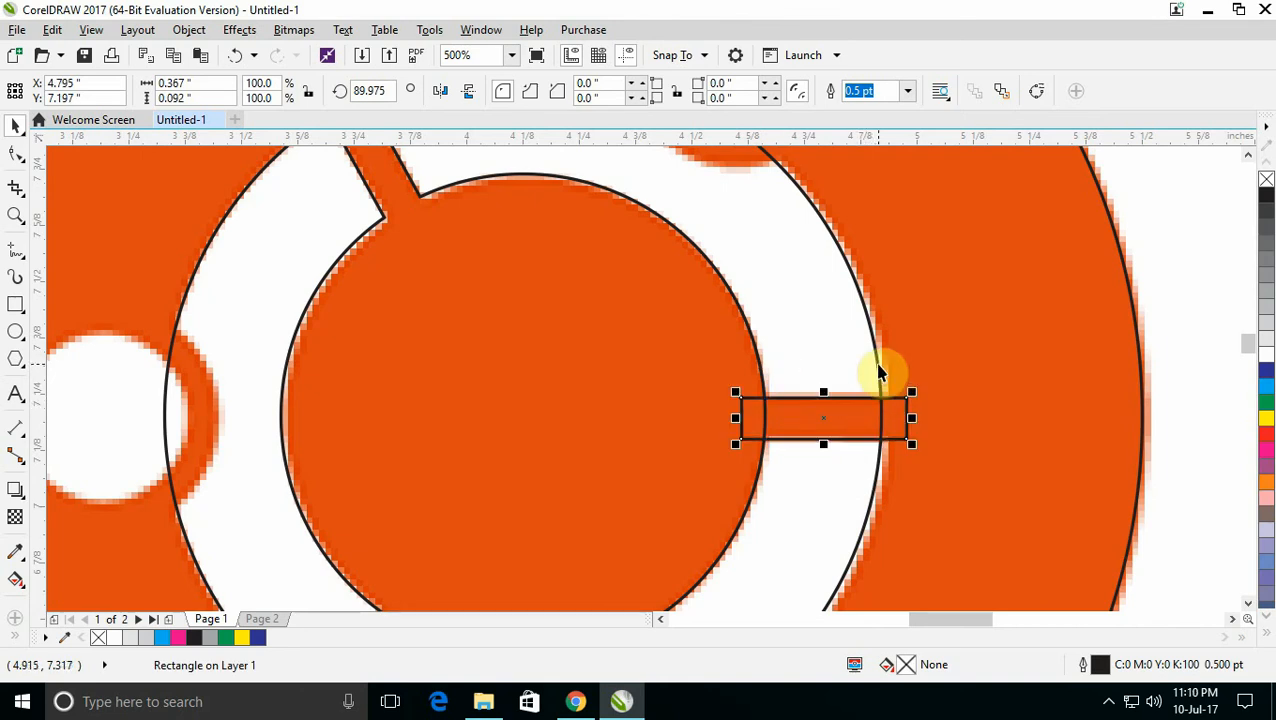
Trim the ring outline with the horizontal rectangle to cut the right-hand gap.
{"action": "left_click", "coordinate": [878, 366], "text": "shift"}
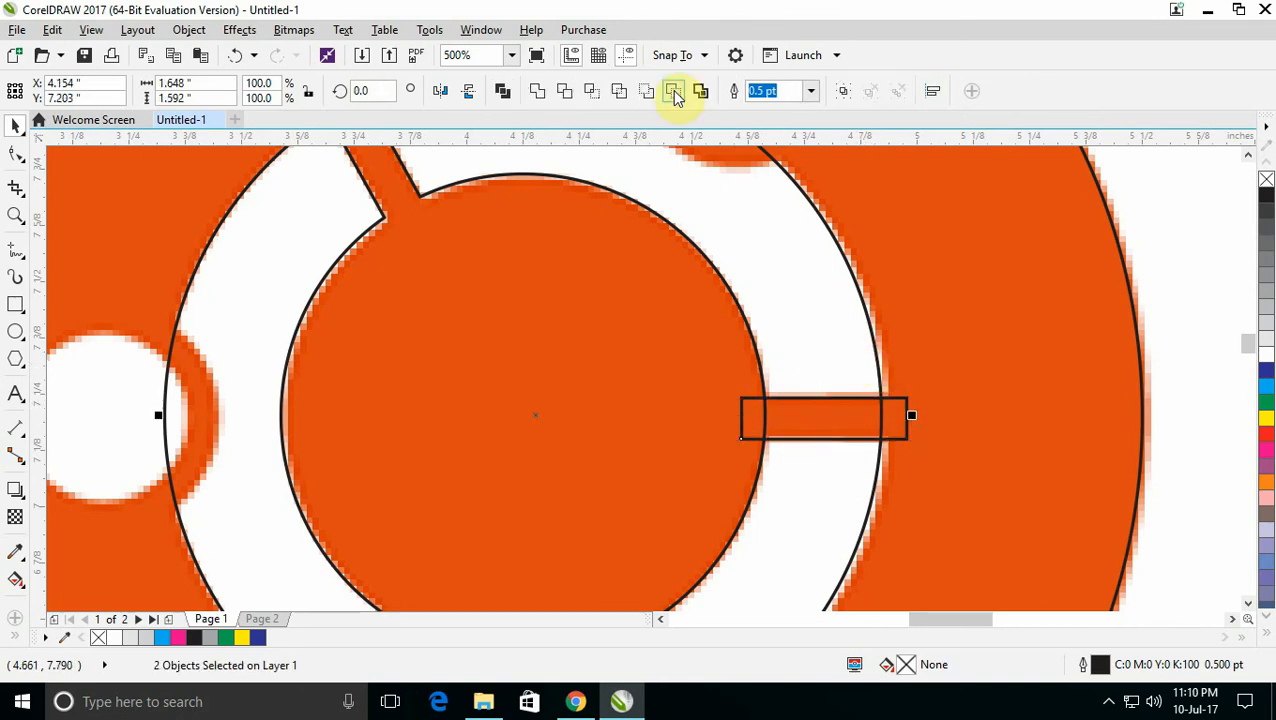
{"action": "left_click", "coordinate": [565, 91]}
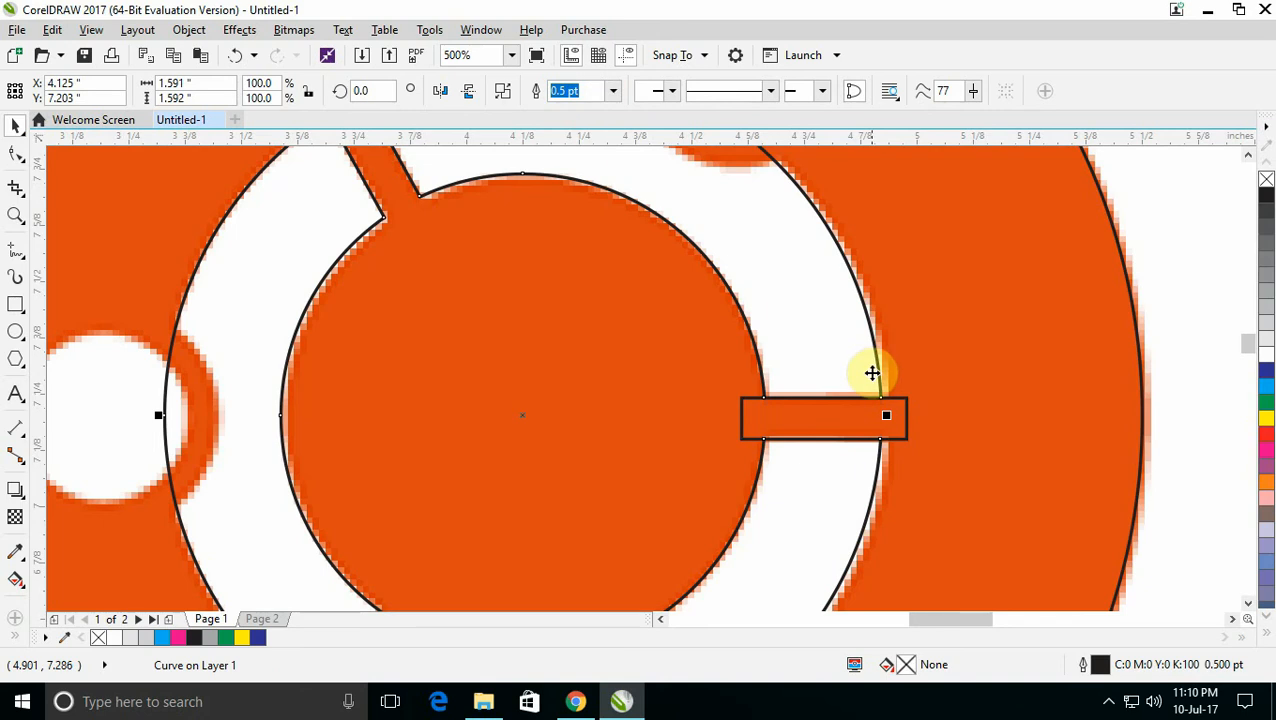
{"action": "scroll", "coordinate": [871, 370], "scroll_direction": "down", "scroll_amount": 2}
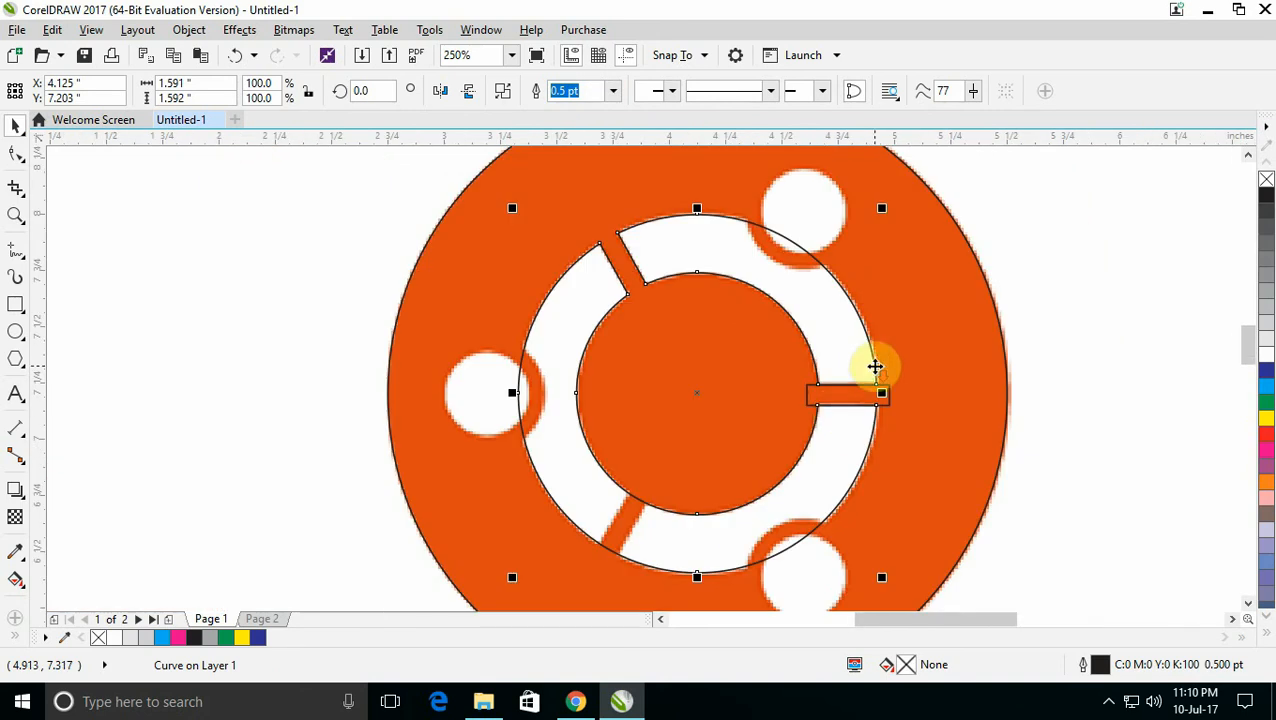
Move the rectangle onto the ring's lower-left gap and rotate it to about 151.6 degrees to match the gap's slant.
{"action": "left_click", "coordinate": [838, 413]}
{"action": "left_click", "coordinate": [843, 388]}
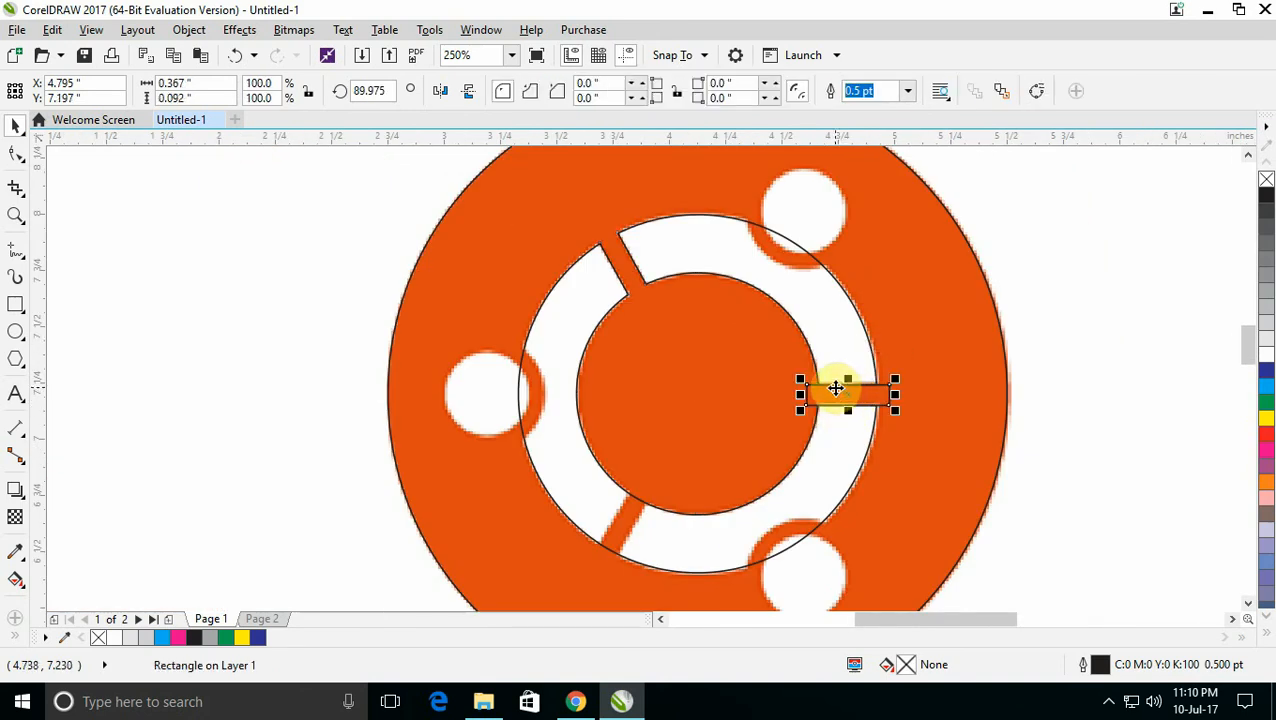
{"action": "left_click_drag", "start_coordinate": [836, 388], "coordinate": [635, 540]}
{"action": "scroll", "coordinate": [682, 487], "scroll_direction": "up", "scroll_amount": 4}
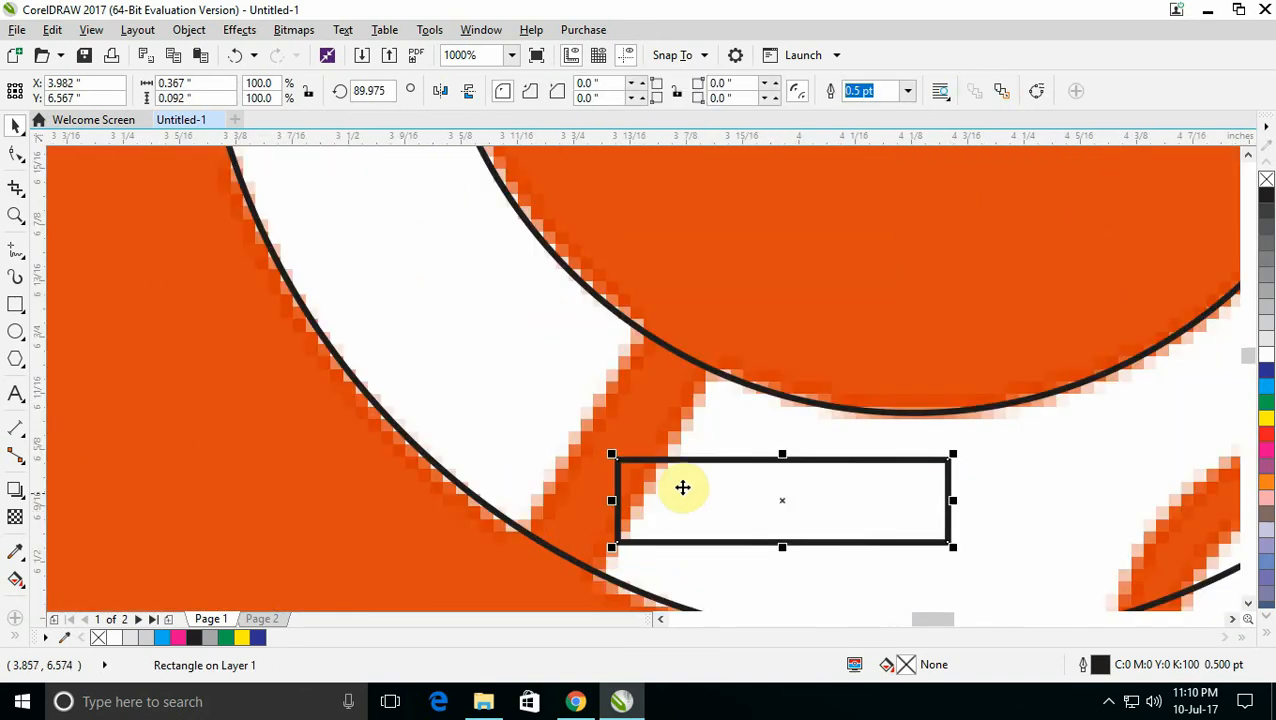
{"action": "mouse_move", "coordinate": [955, 452]}
{"action": "left_mouse_down"}
{"action": "mouse_move", "coordinate": [664, 393]}
{"action": "mouse_move", "coordinate": [627, 350]}
{"action": "mouse_move", "coordinate": [638, 314]}
{"action": "left_mouse_up"}
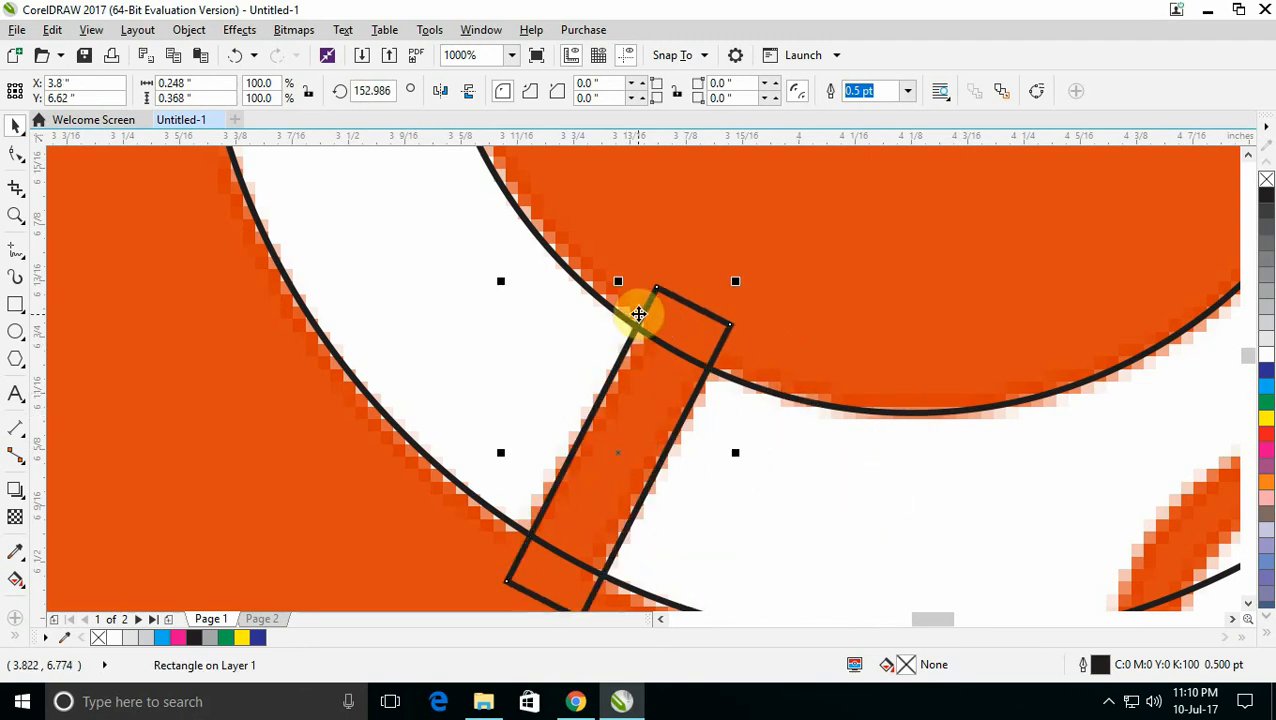
{"action": "left_click", "coordinate": [638, 314]}
{"action": "left_click_drag", "start_coordinate": [735, 277], "coordinate": [744, 290]}
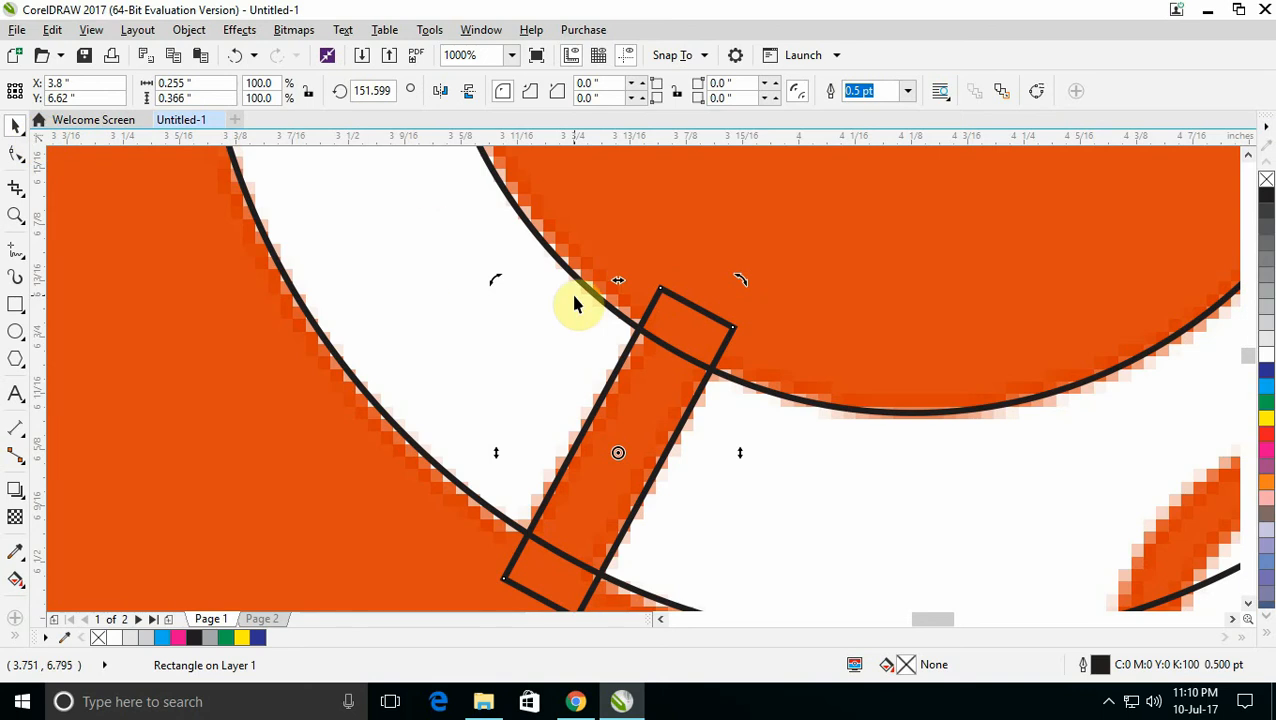
Trim the ring outline with the rectangle to cut the lower-left gap, and delete the rectangle.
{"action": "left_click", "coordinate": [537, 240], "text": "shift"}
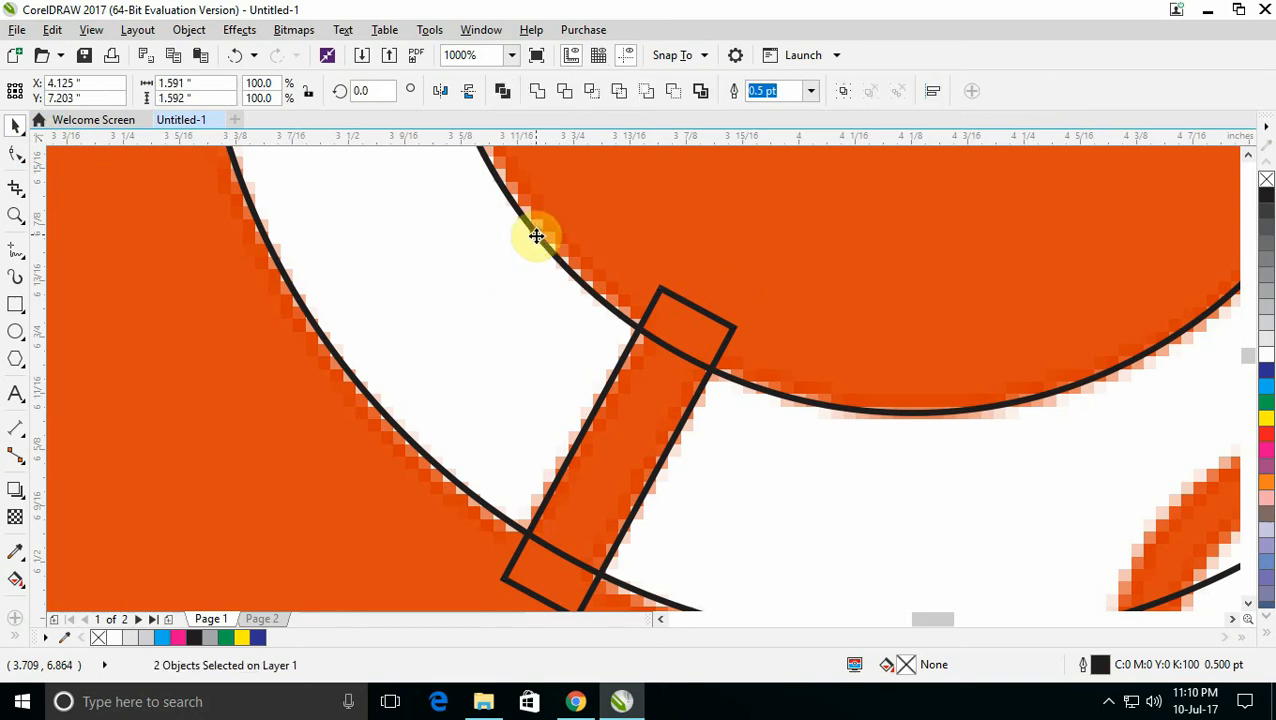
{"action": "left_click", "coordinate": [564, 91]}
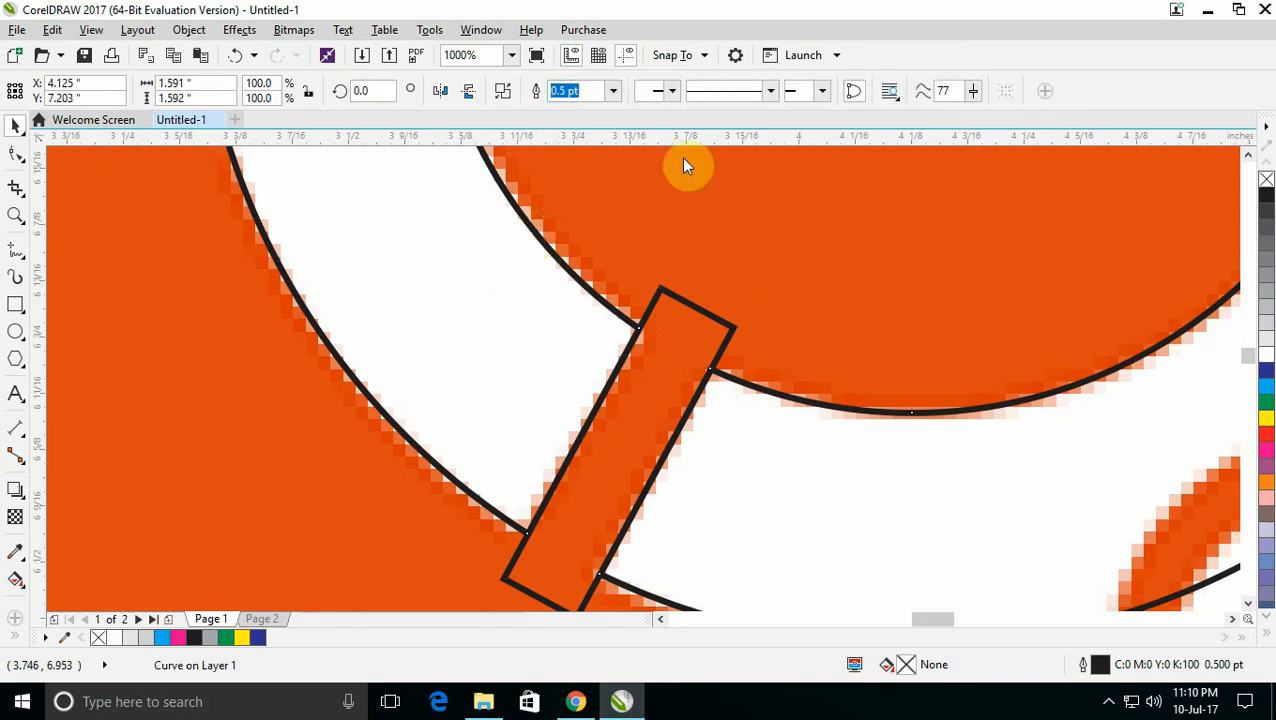
{"action": "left_click", "coordinate": [677, 304]}
{"action": "left_click_drag", "start_coordinate": [677, 304], "coordinate": [859, 248]}
{"action": "scroll", "coordinate": [865, 255], "scroll_direction": "down", "scroll_amount": 2}
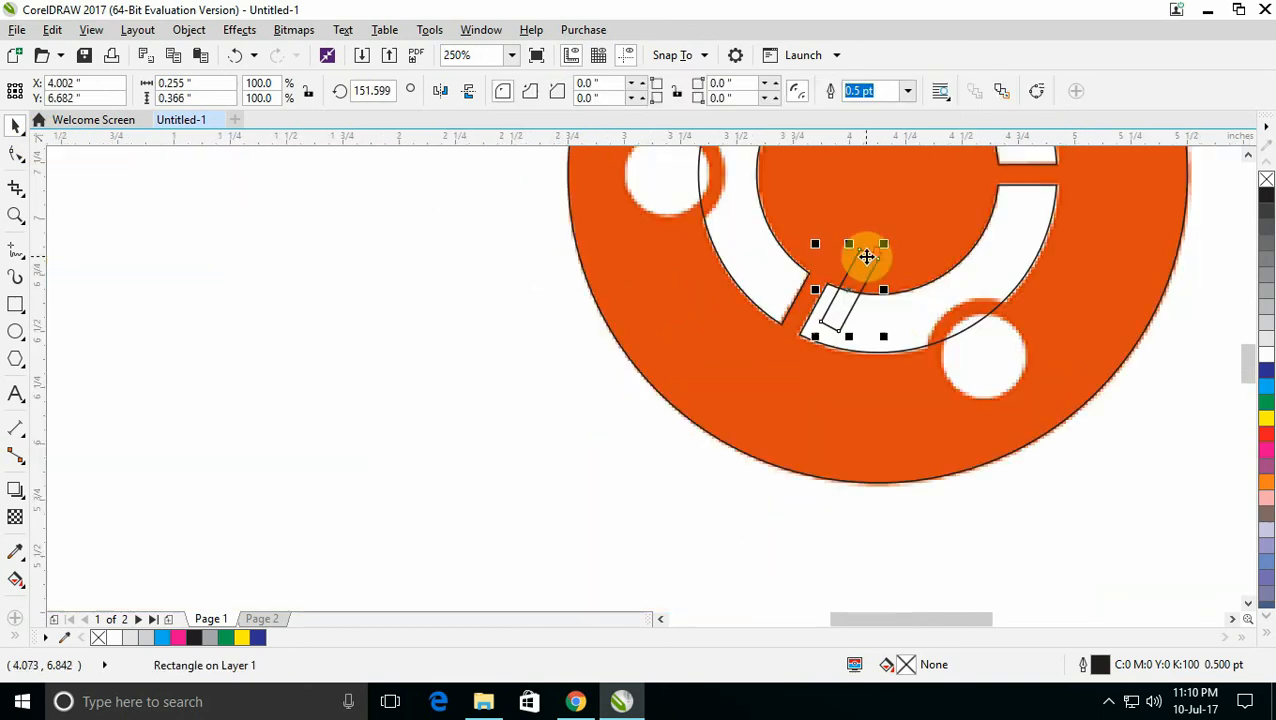
{"action": "left_click", "coordinate": [922, 306]}
Fill the three-part ring with white and remove the fill again.
{"action": "scroll", "coordinate": [780, 400], "scroll_direction": "down", "scroll_amount": 2}
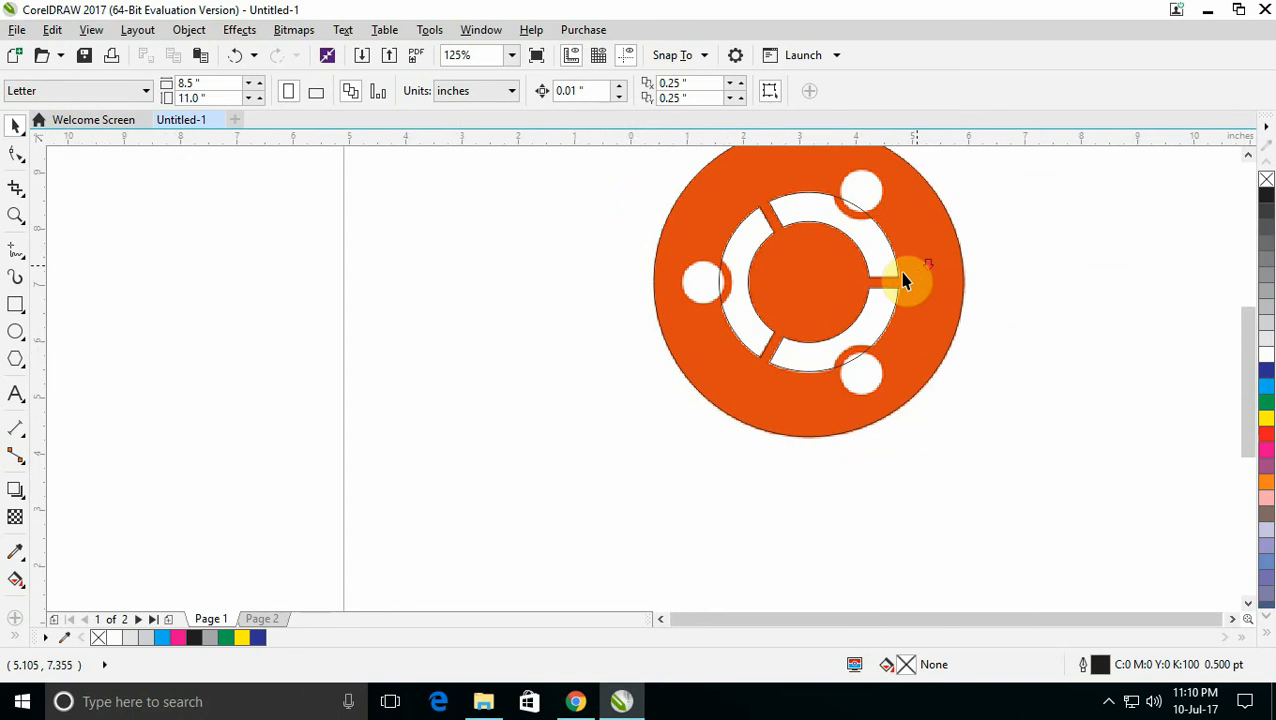
{"action": "scroll", "coordinate": [933, 262], "scroll_direction": "down", "scroll_amount": 2}
{"action": "scroll", "coordinate": [900, 232], "scroll_direction": "up", "scroll_amount": 4}
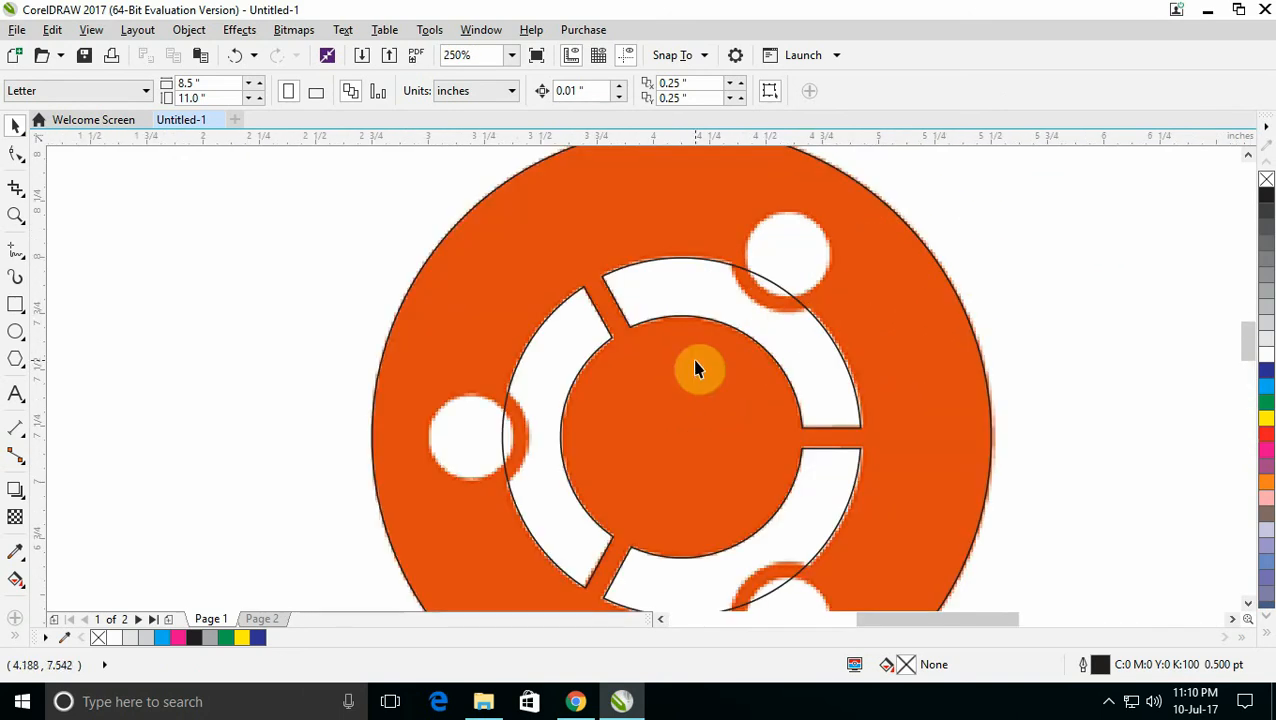
{"action": "left_click", "coordinate": [658, 260]}
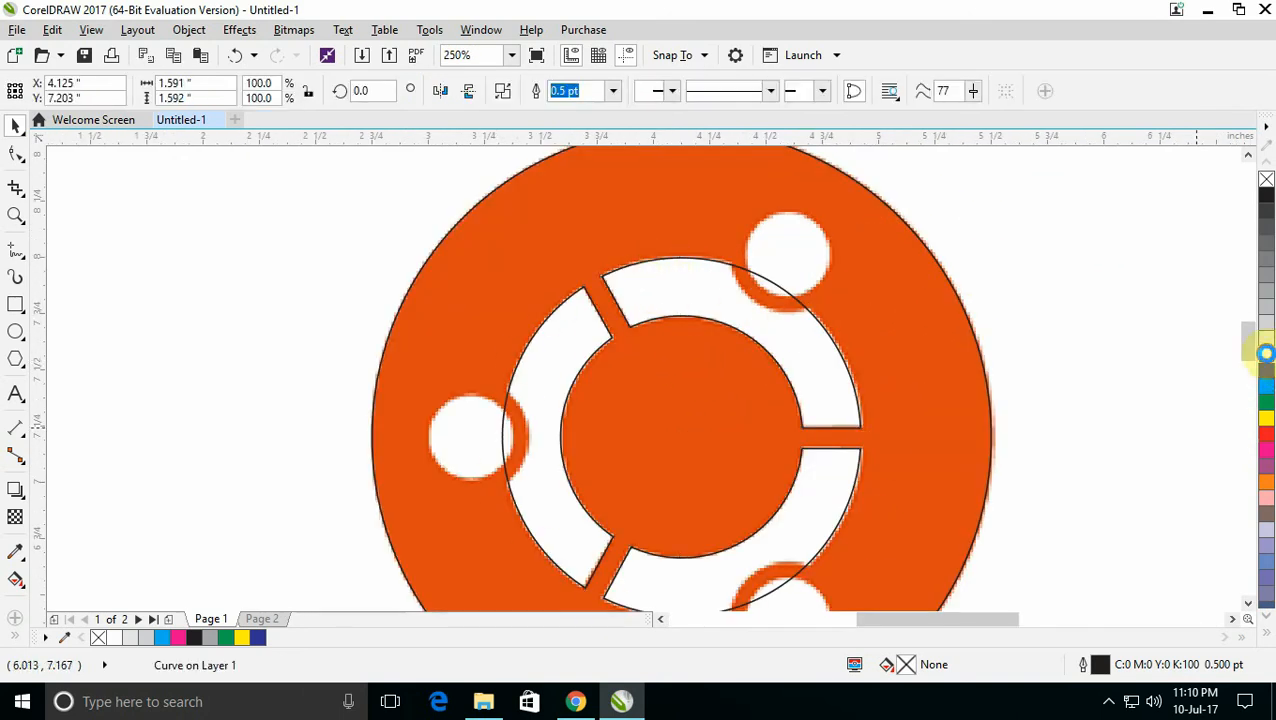
{"action": "left_click", "coordinate": [1265, 352]}
{"action": "scroll", "coordinate": [726, 361], "scroll_direction": "down", "scroll_amount": 2}
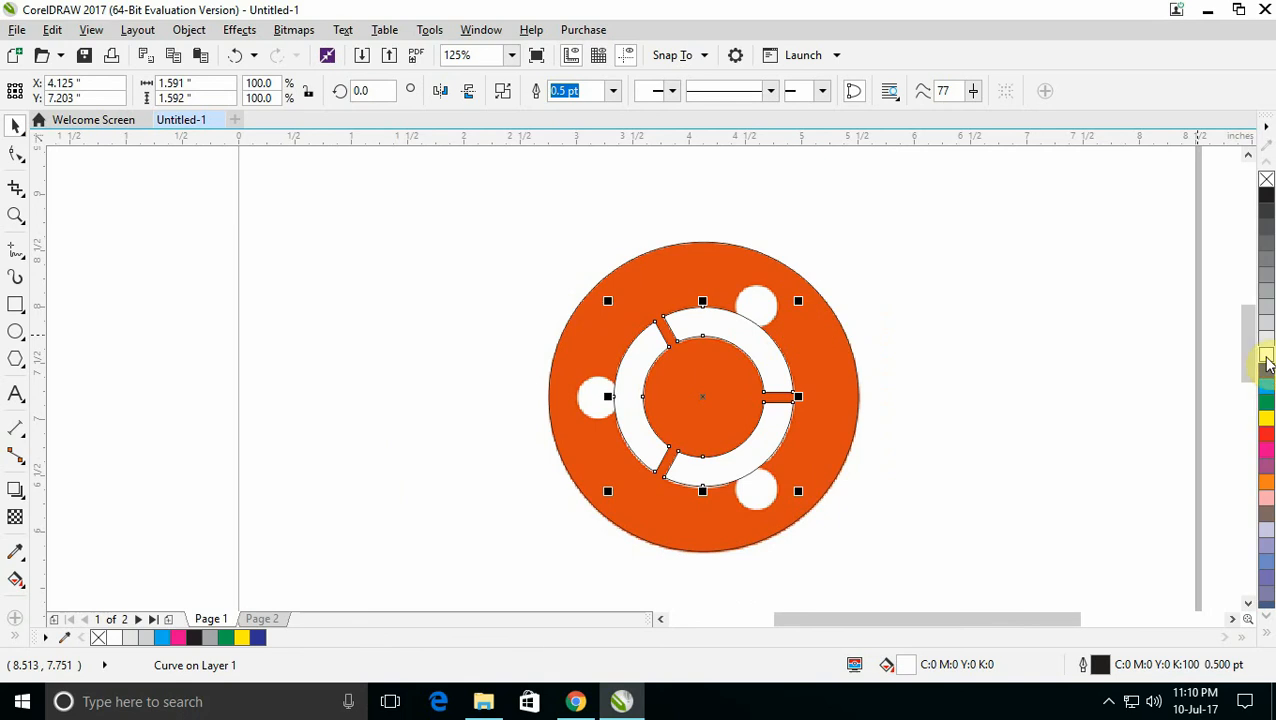
{"action": "left_click", "coordinate": [1265, 179]}
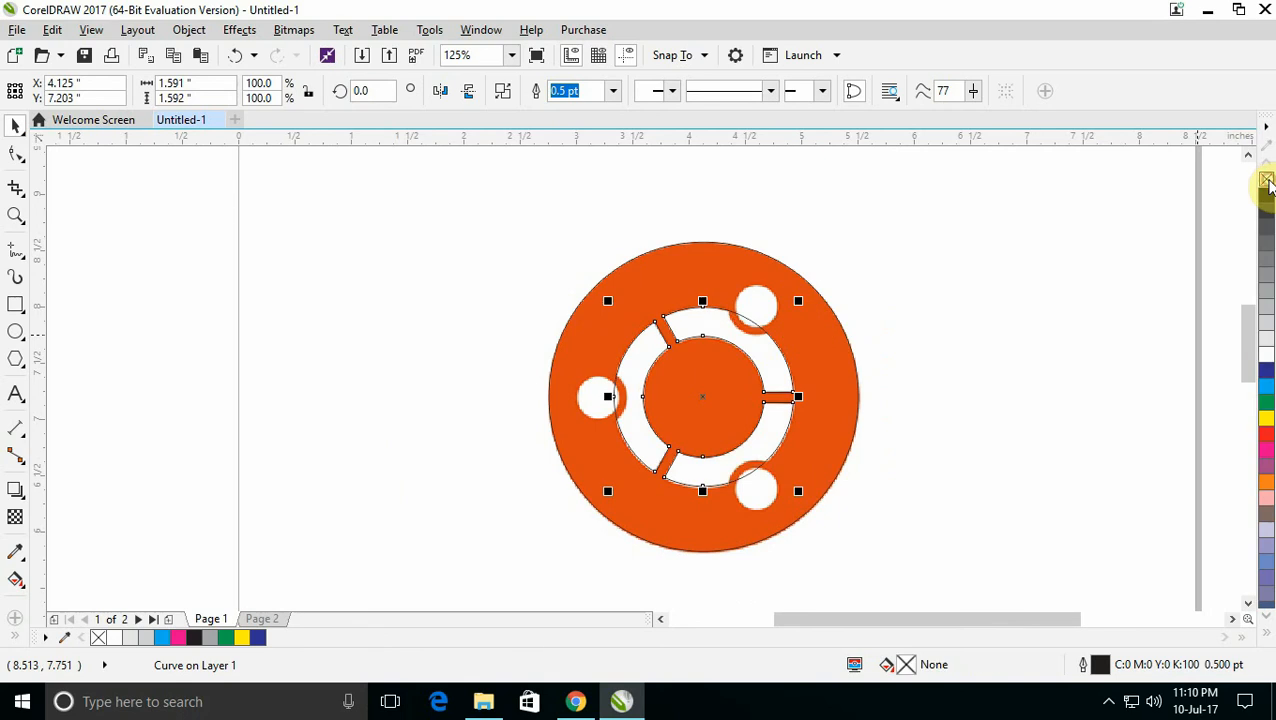
{"action": "scroll", "coordinate": [797, 333], "scroll_direction": "up", "scroll_amount": 2}
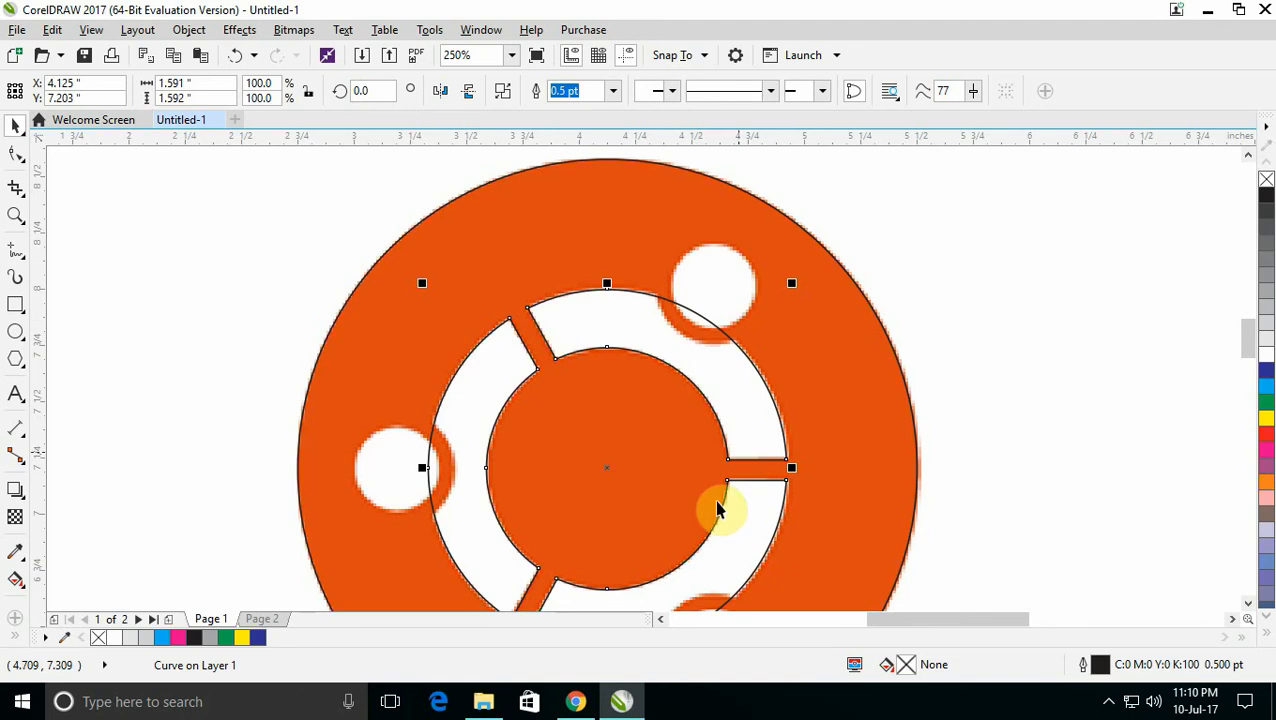
Draw a circle about 0.37 inches across and align it with the white dot at the logo's upper right.
{"action": "scroll", "coordinate": [730, 350], "scroll_direction": "down", "scroll_amount": 2}
{"action": "scroll", "coordinate": [746, 450], "scroll_direction": "up", "scroll_amount": 2}
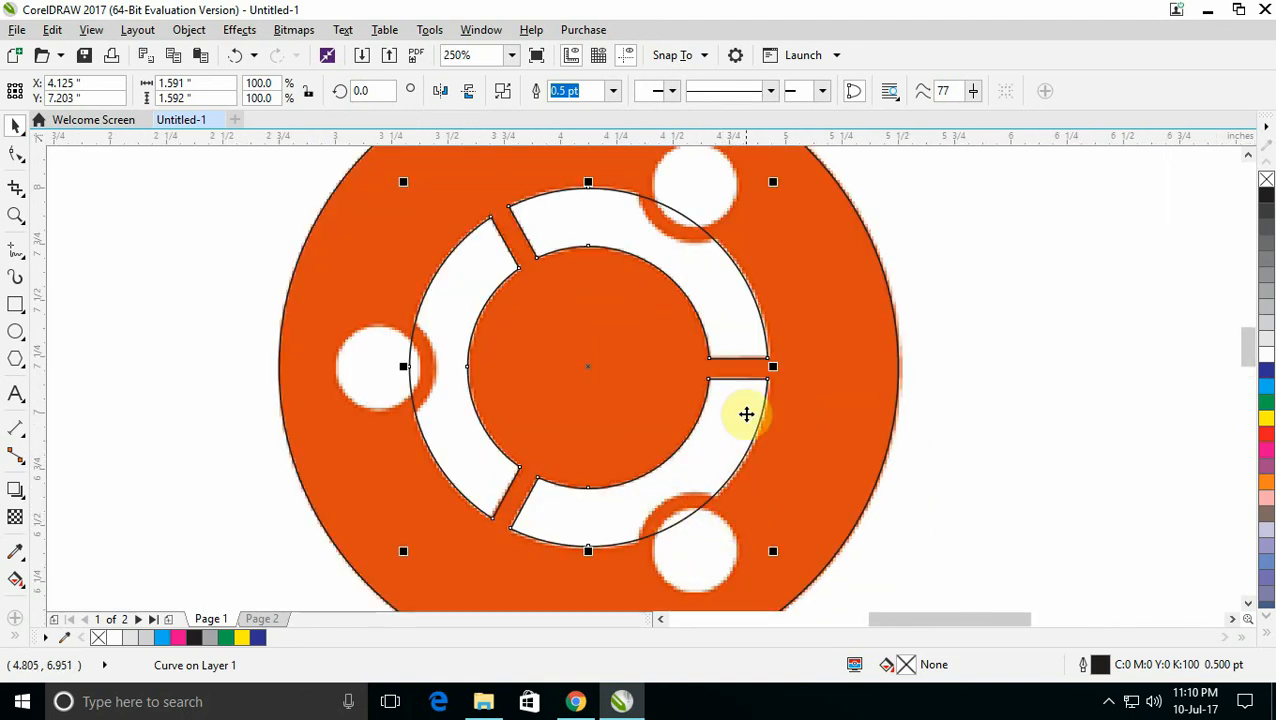
{"action": "scroll", "coordinate": [715, 430], "scroll_direction": "down", "scroll_amount": 2}
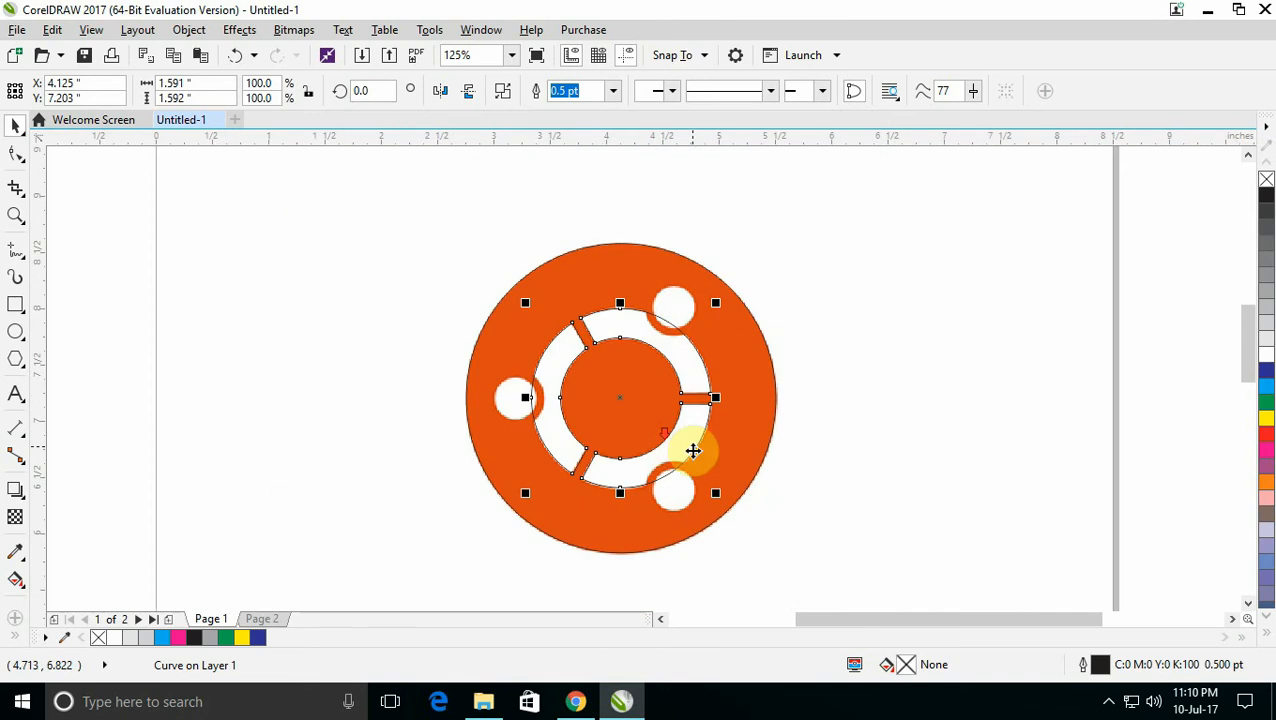
{"action": "scroll", "coordinate": [695, 318], "scroll_direction": "up", "scroll_amount": 2}
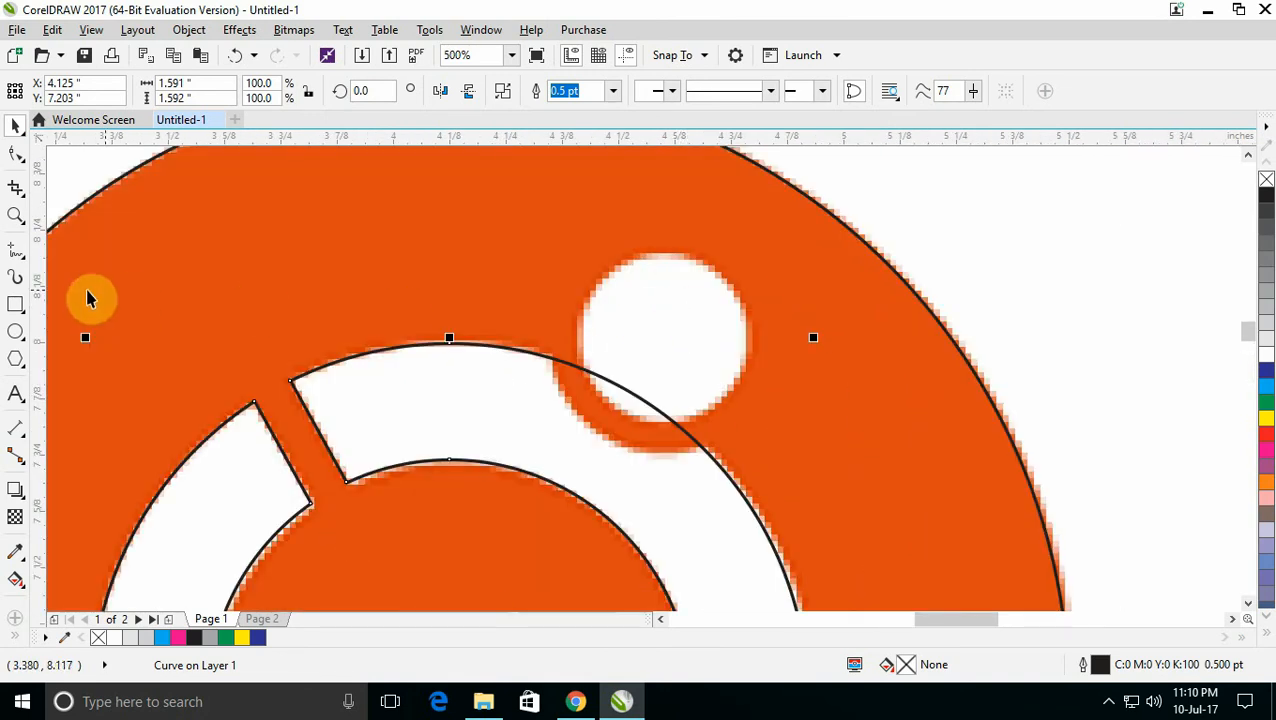
{"action": "left_click", "coordinate": [17, 333]}
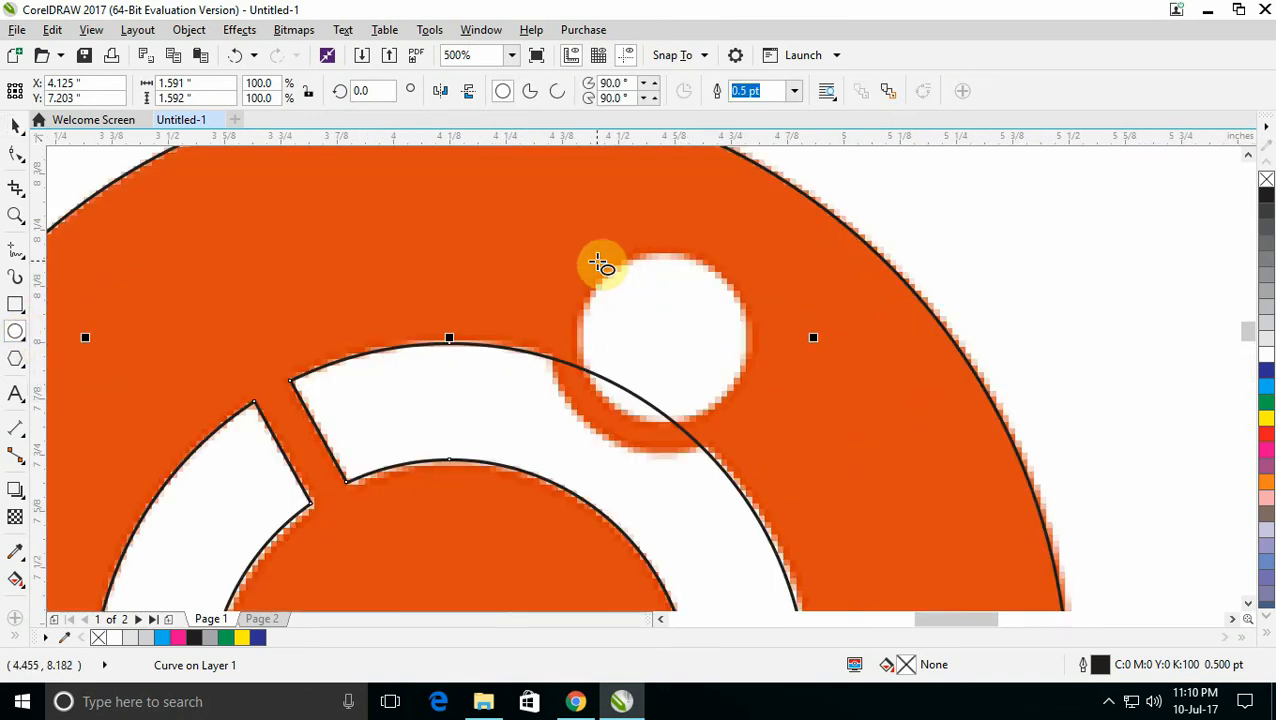
{"action": "left_click_drag", "start_coordinate": [575, 245], "coordinate": [741, 416]}
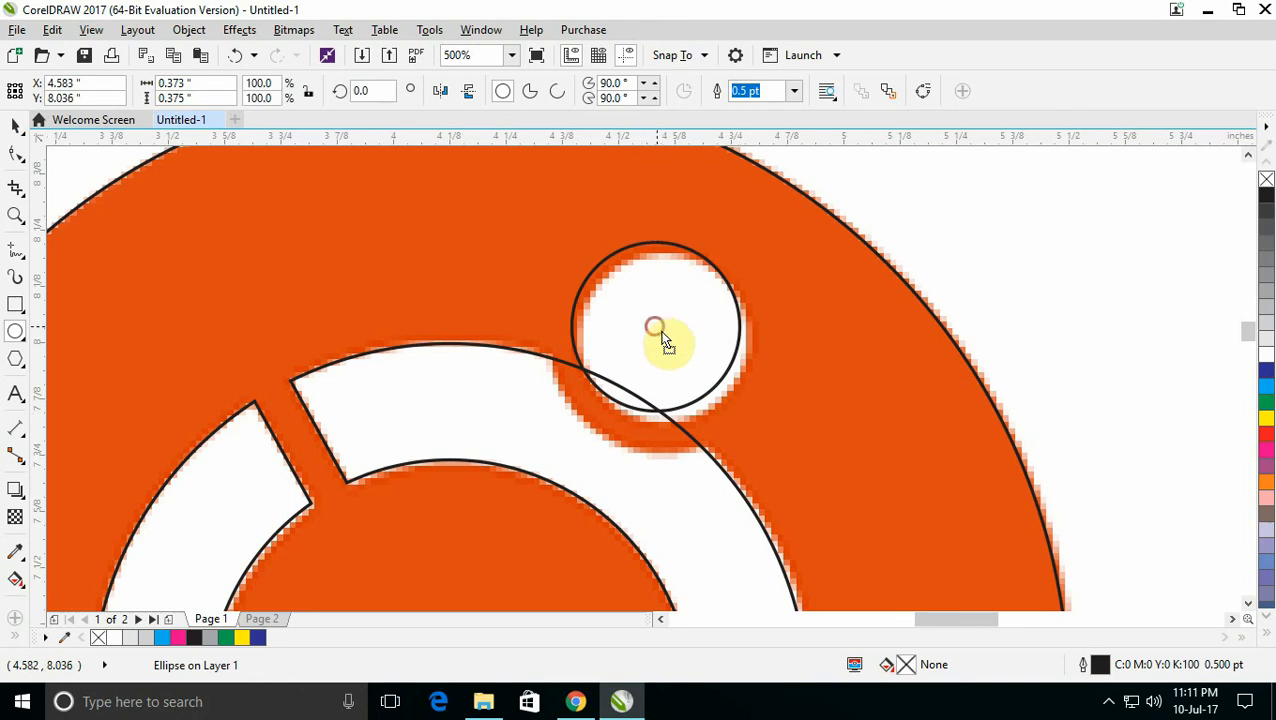
{"action": "left_click_drag", "start_coordinate": [662, 340], "coordinate": [668, 348]}
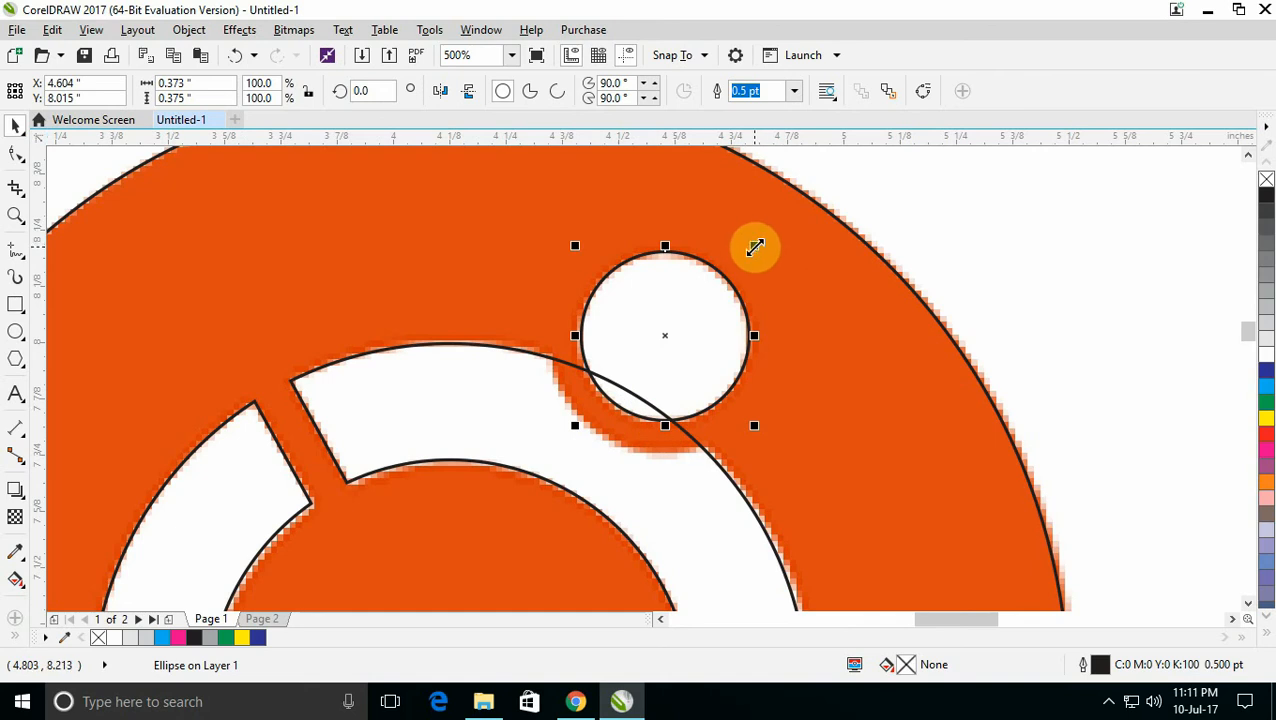
Enlarge the upper-right circle about its centre to about 0.53 inches and trim the ring outline with it.
{"action": "left_click_drag", "start_coordinate": [754, 246], "coordinate": [800, 214]}
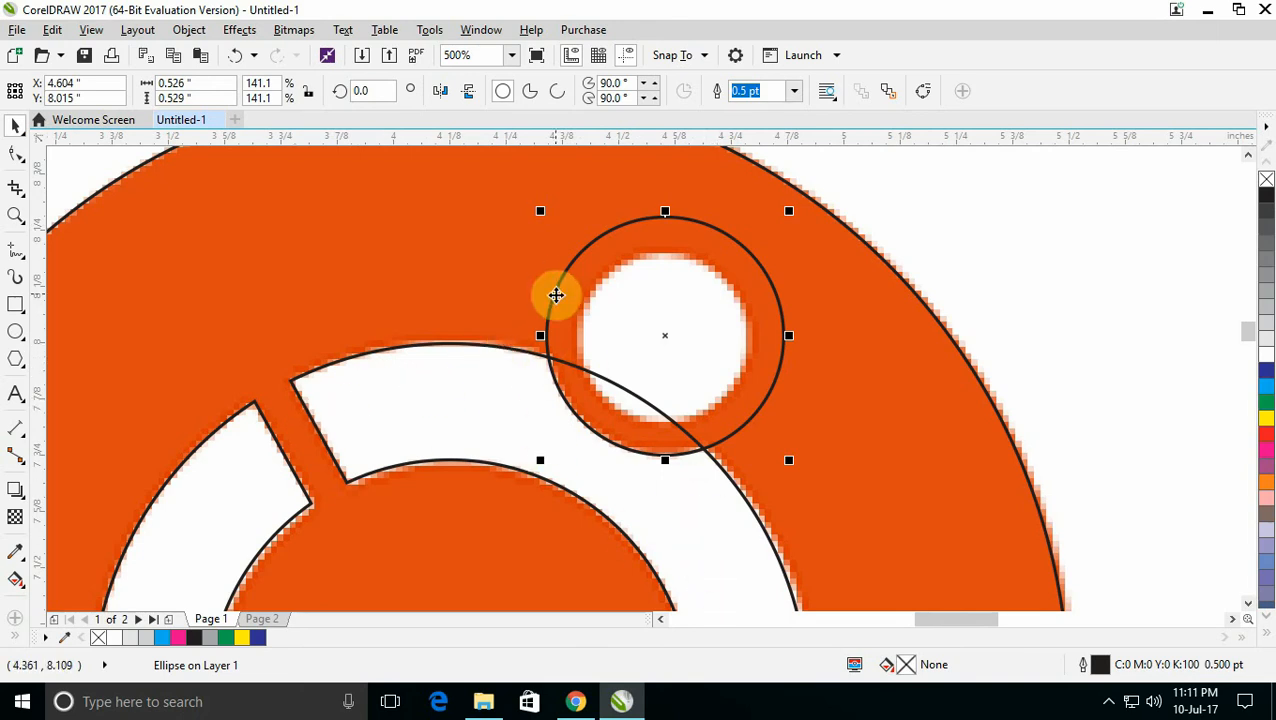
{"action": "left_click", "coordinate": [485, 350], "text": "shift"}
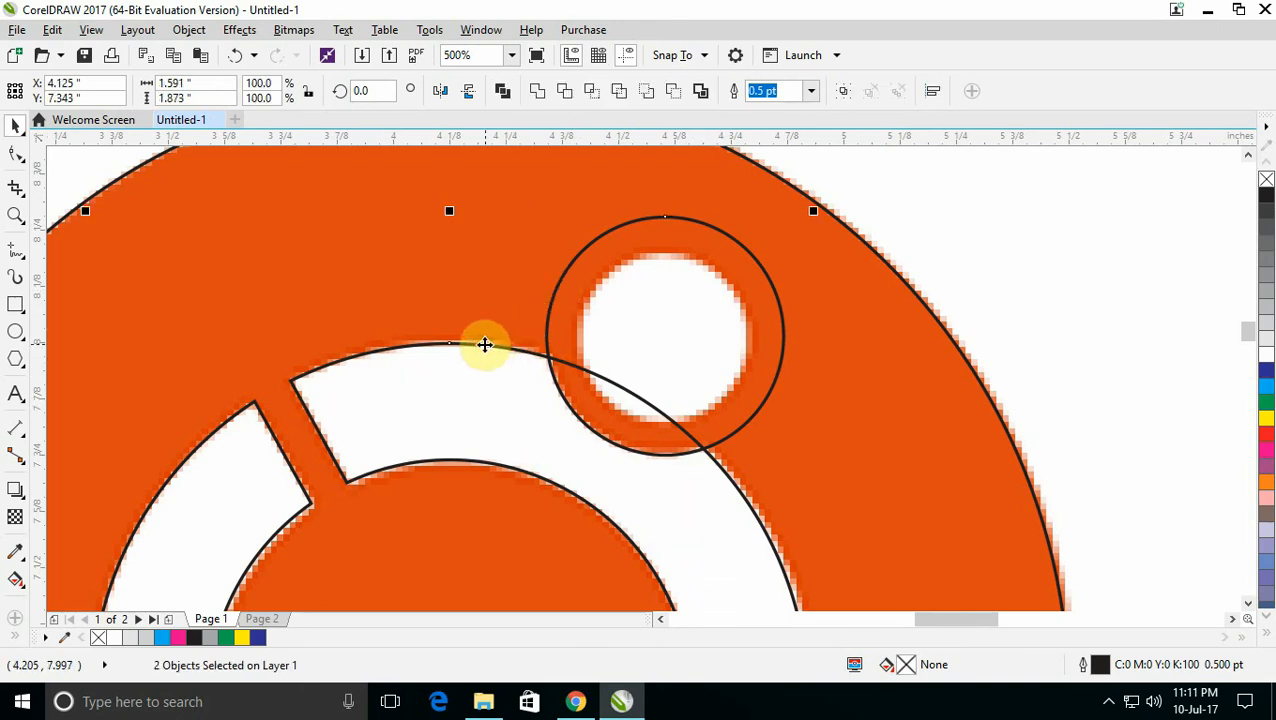
{"action": "left_click", "coordinate": [566, 92]}
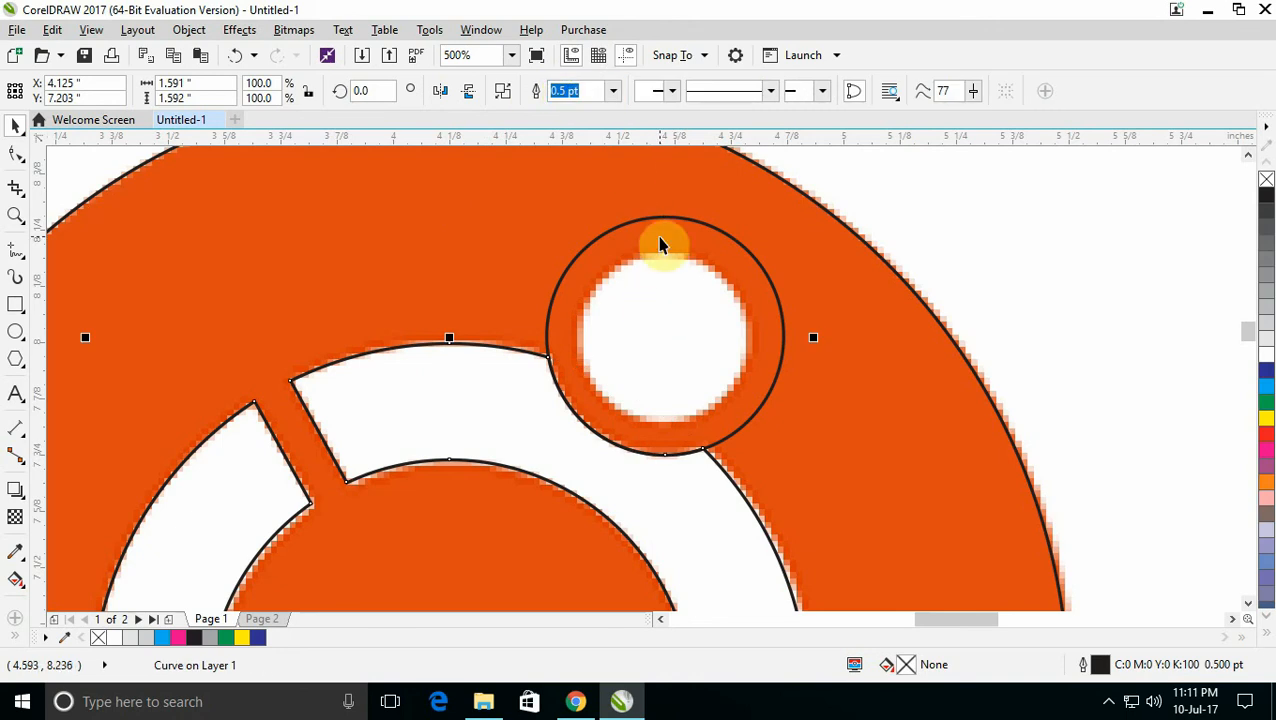
Shrink the upper-right circle about its centre to about 0.38 inches to match the white dot.
{"action": "left_click", "coordinate": [660, 245]}
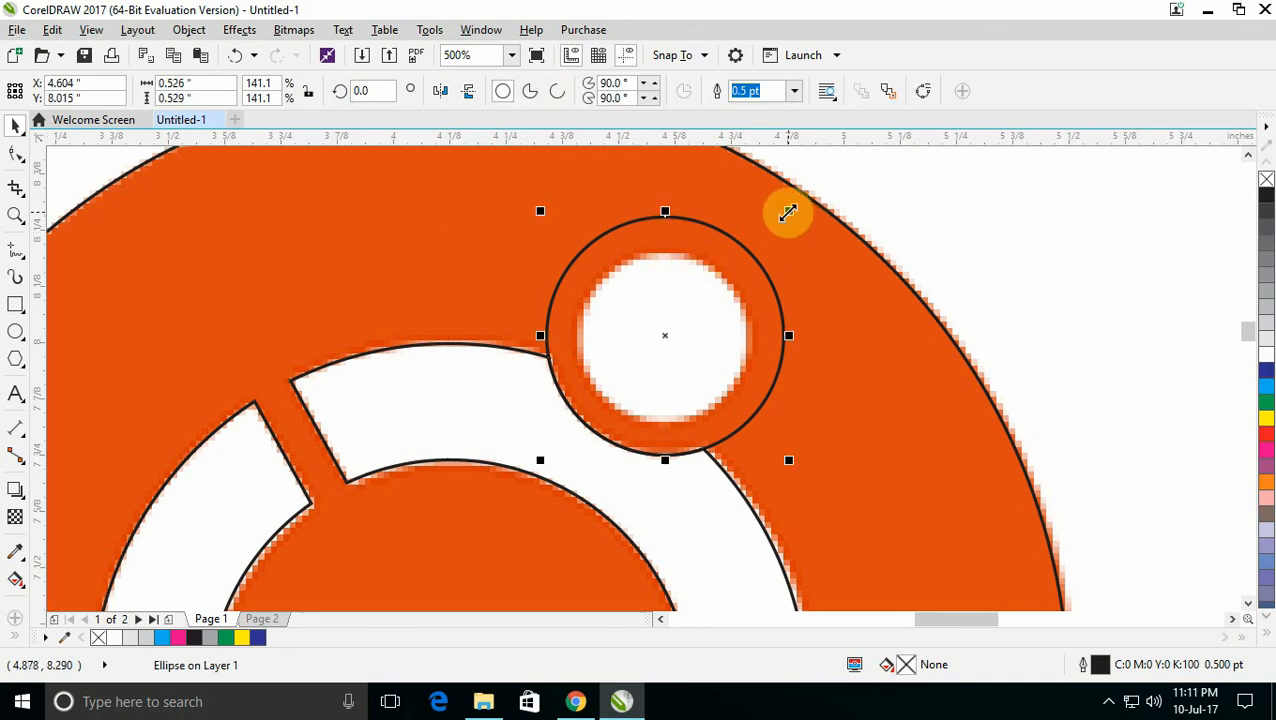
{"action": "left_click_drag", "start_coordinate": [789, 213], "coordinate": [759, 253]}
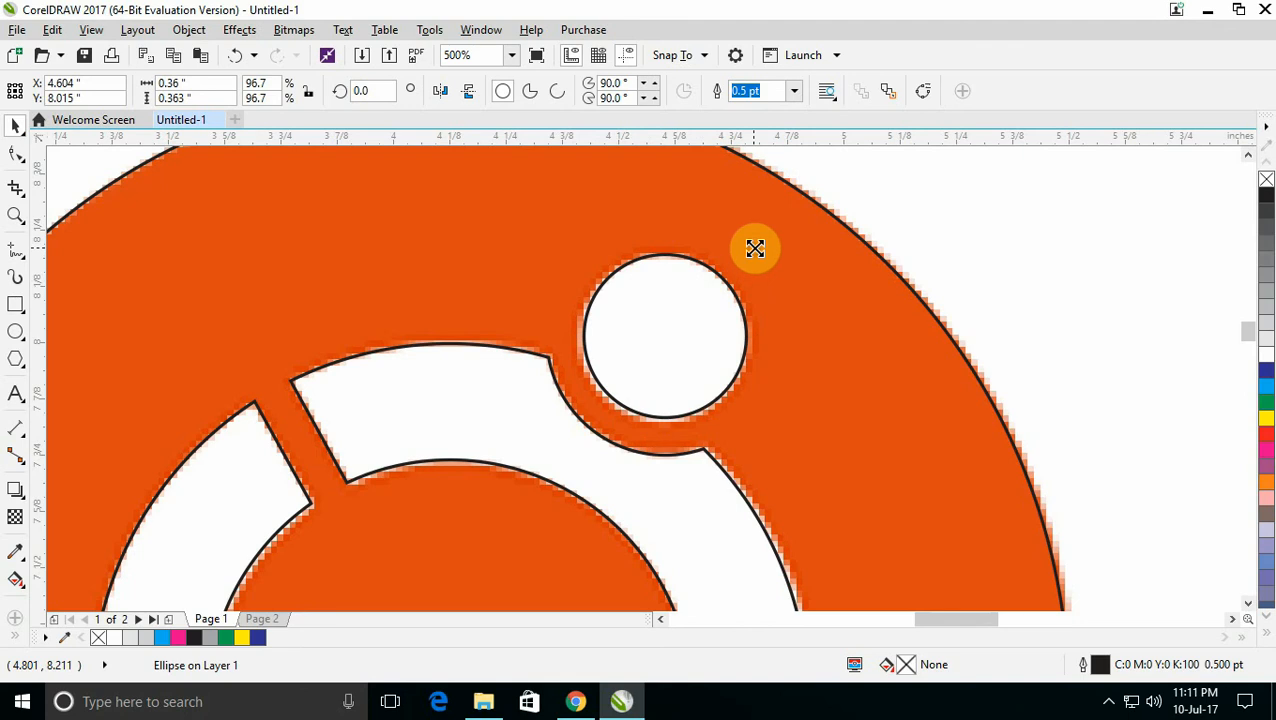
{"action": "left_click_drag", "start_coordinate": [755, 249], "coordinate": [757, 244]}
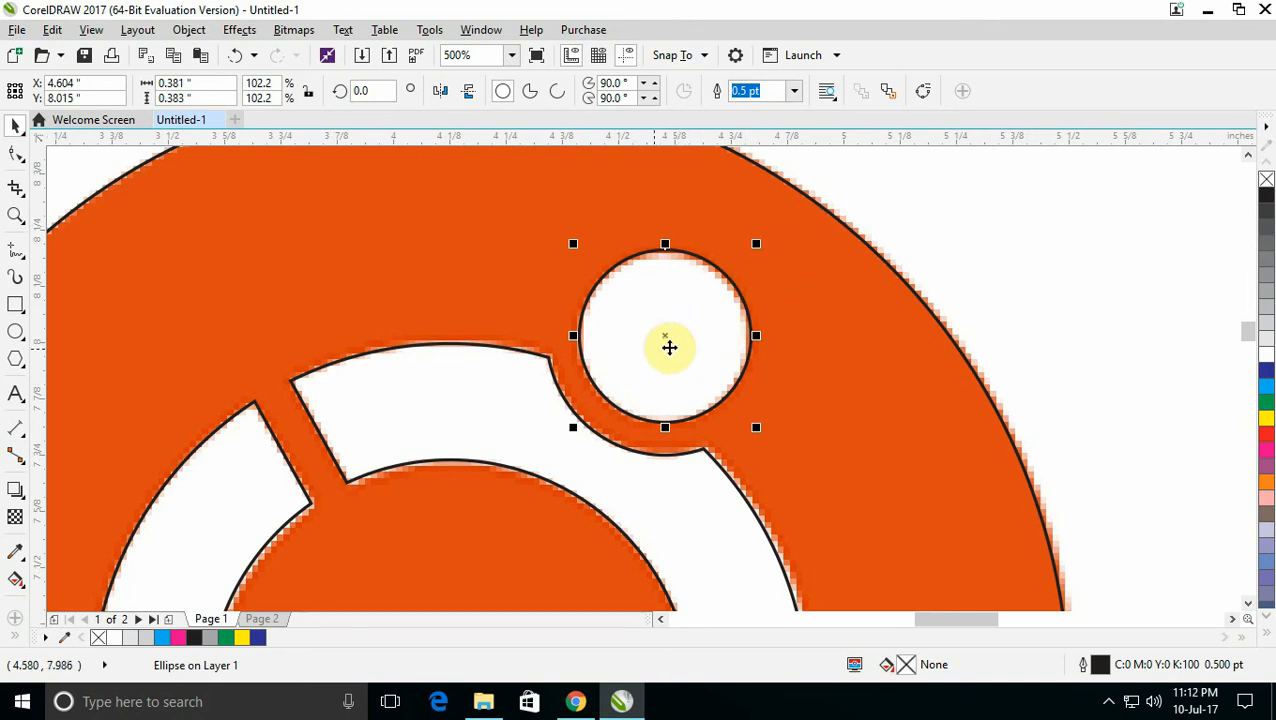
Place a copy of the upper-right circle over the white dot at the logo's lower right.
{"action": "scroll", "coordinate": [664, 344], "scroll_direction": "down", "scroll_amount": 4}
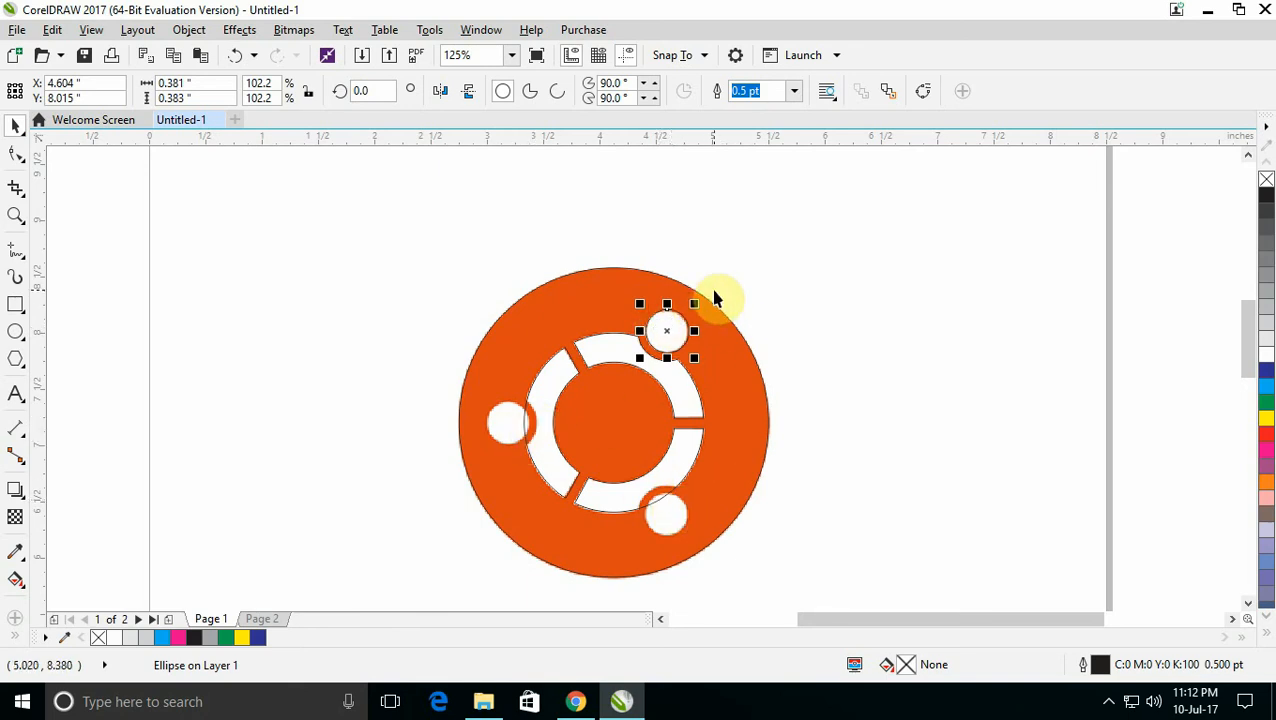
{"action": "left_click_drag", "start_coordinate": [669, 324], "coordinate": [629, 512]}
{"action": "scroll", "coordinate": [668, 520], "scroll_direction": "up", "scroll_amount": 5}
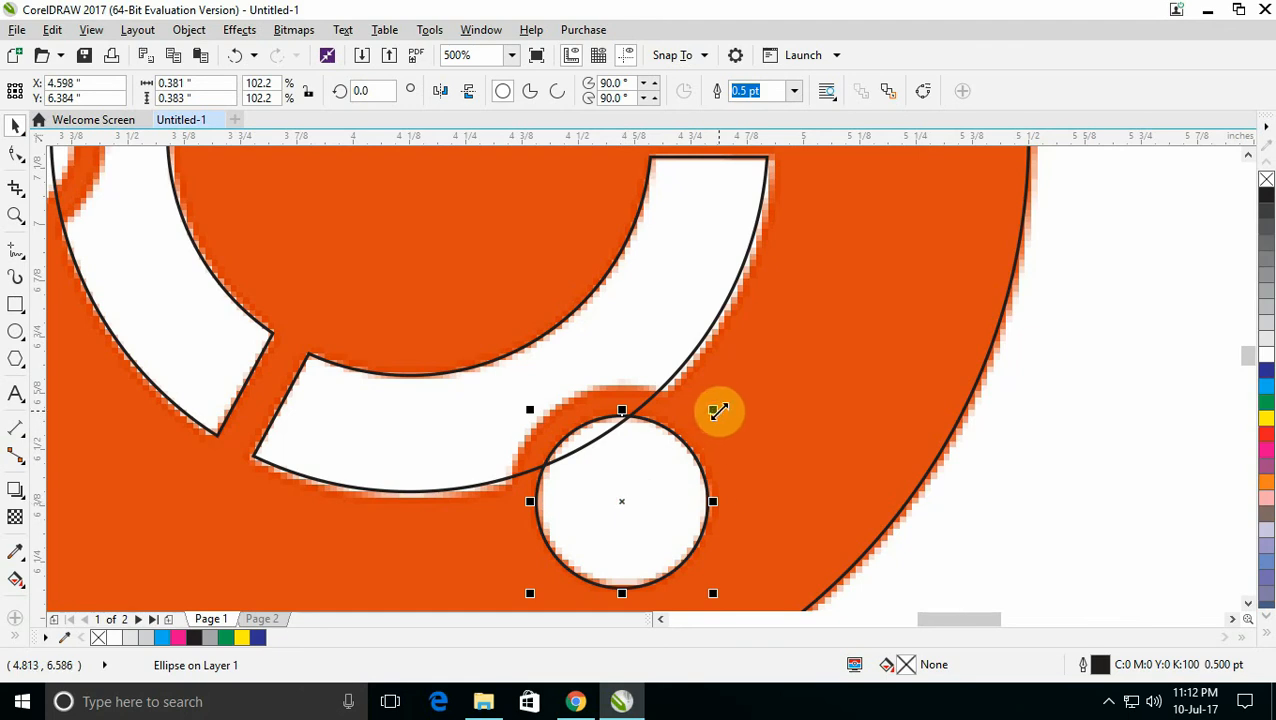
Enlarge the lower-right circle about its centre to about 0.51 inches and trim the ring outline with it.
{"action": "left_click_drag", "start_coordinate": [716, 411], "coordinate": [754, 383]}
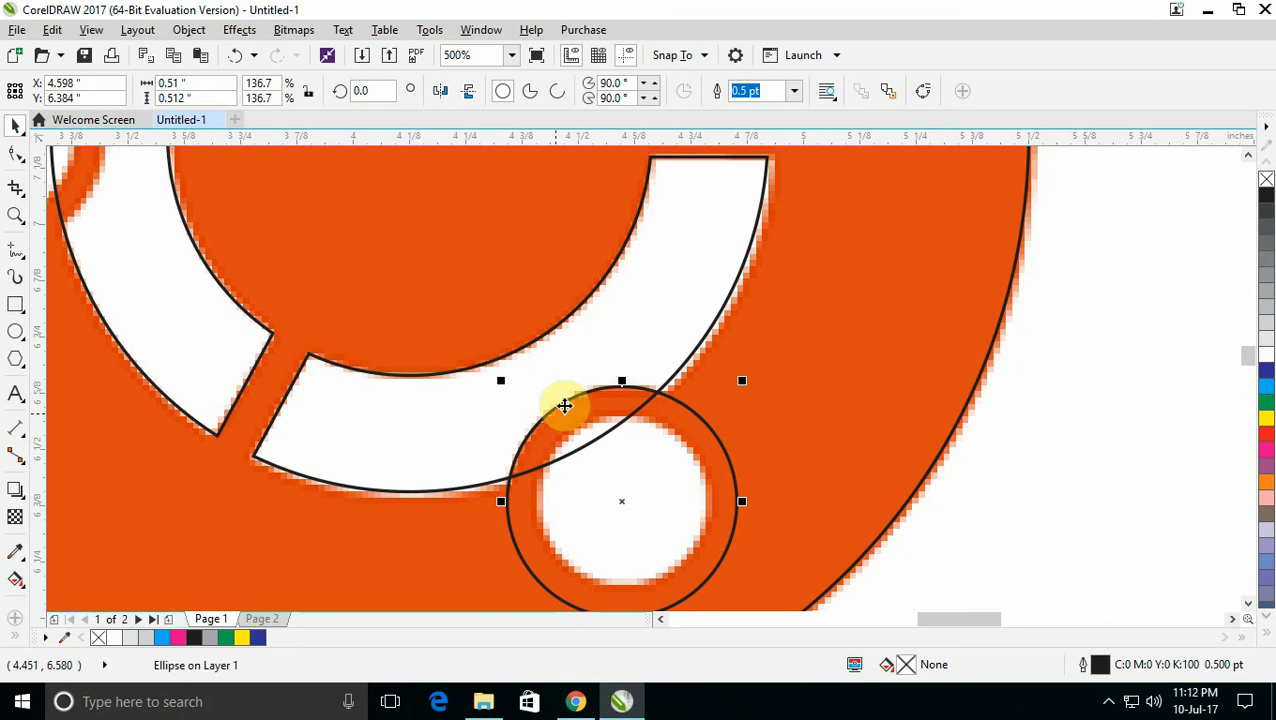
{"action": "left_click", "coordinate": [684, 366], "text": "shift"}
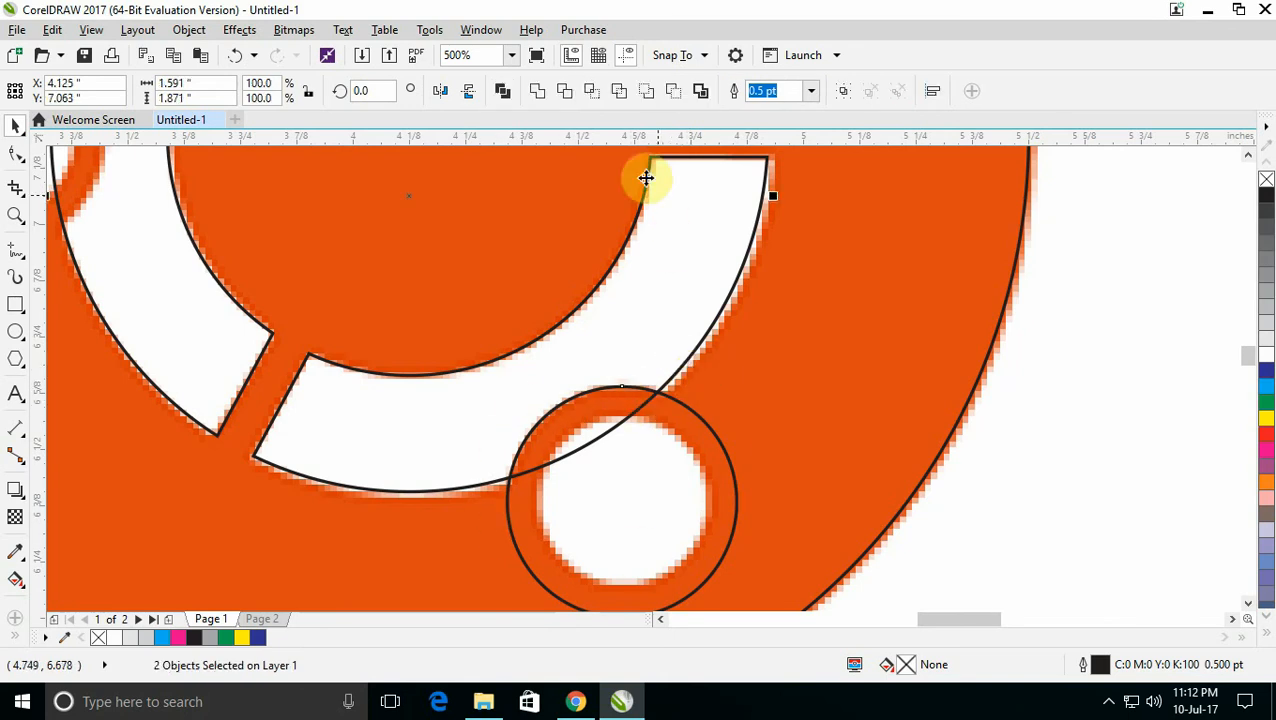
{"action": "left_click", "coordinate": [564, 92]}
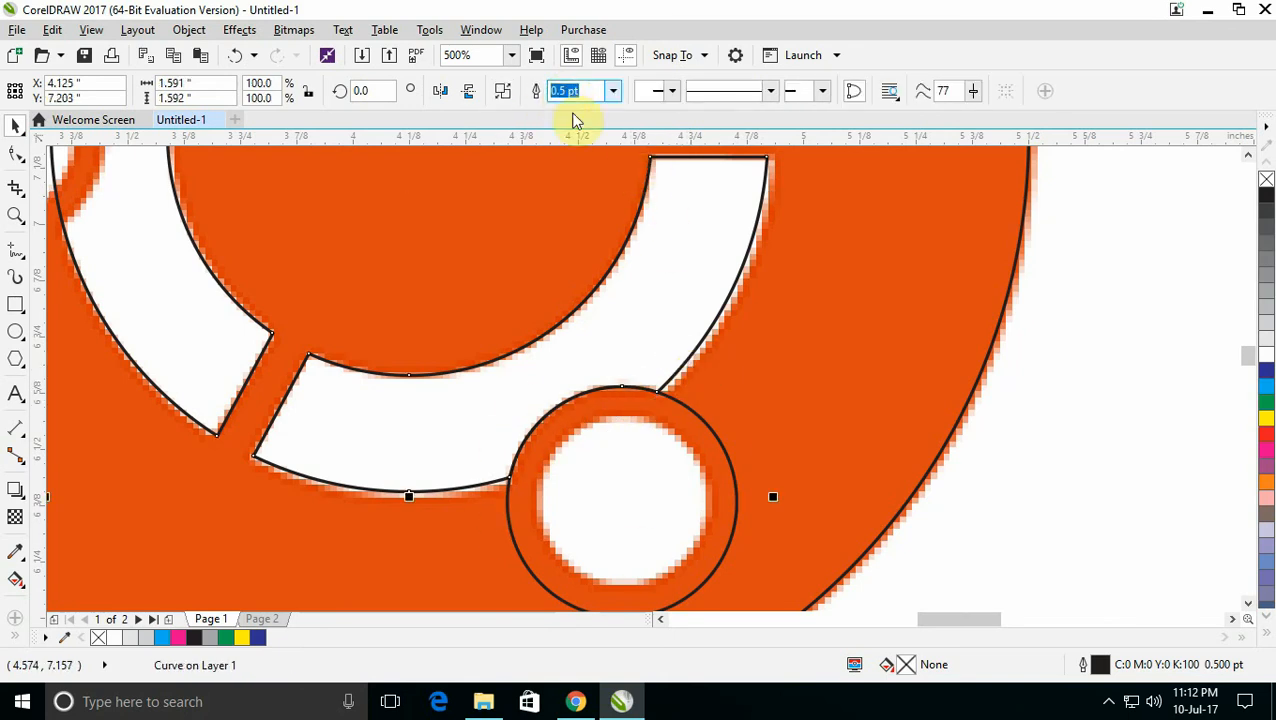
Shrink the lower-right circle about its centre to about 0.37 inches to match the white dot.
{"action": "scroll", "coordinate": [620, 378], "scroll_direction": "down", "scroll_amount": 3}
{"action": "scroll", "coordinate": [636, 490], "scroll_direction": "up", "scroll_amount": 3}
{"action": "left_click", "coordinate": [633, 390]}
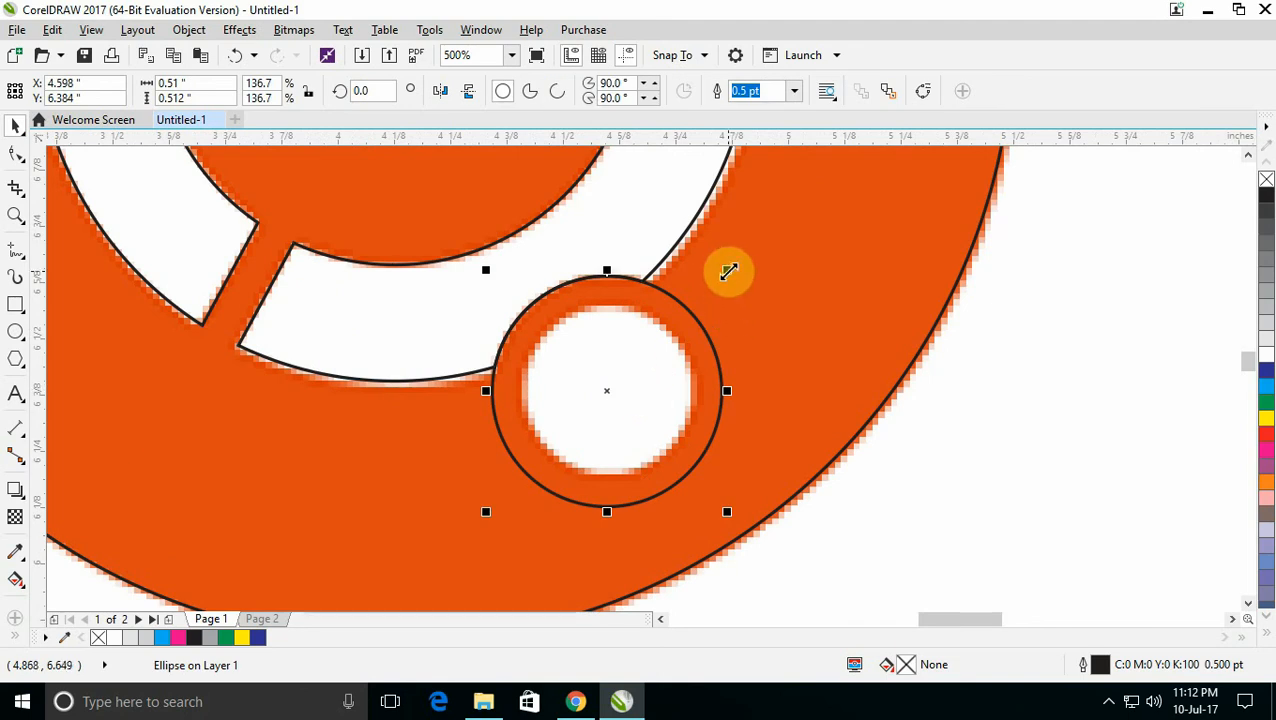
{"action": "left_click_drag", "start_coordinate": [727, 272], "coordinate": [707, 304]}
Place a copy of the lower-right circle over the logo's left white dot and fine-tune its position.
{"action": "scroll", "coordinate": [700, 421], "scroll_direction": "down", "scroll_amount": 6}
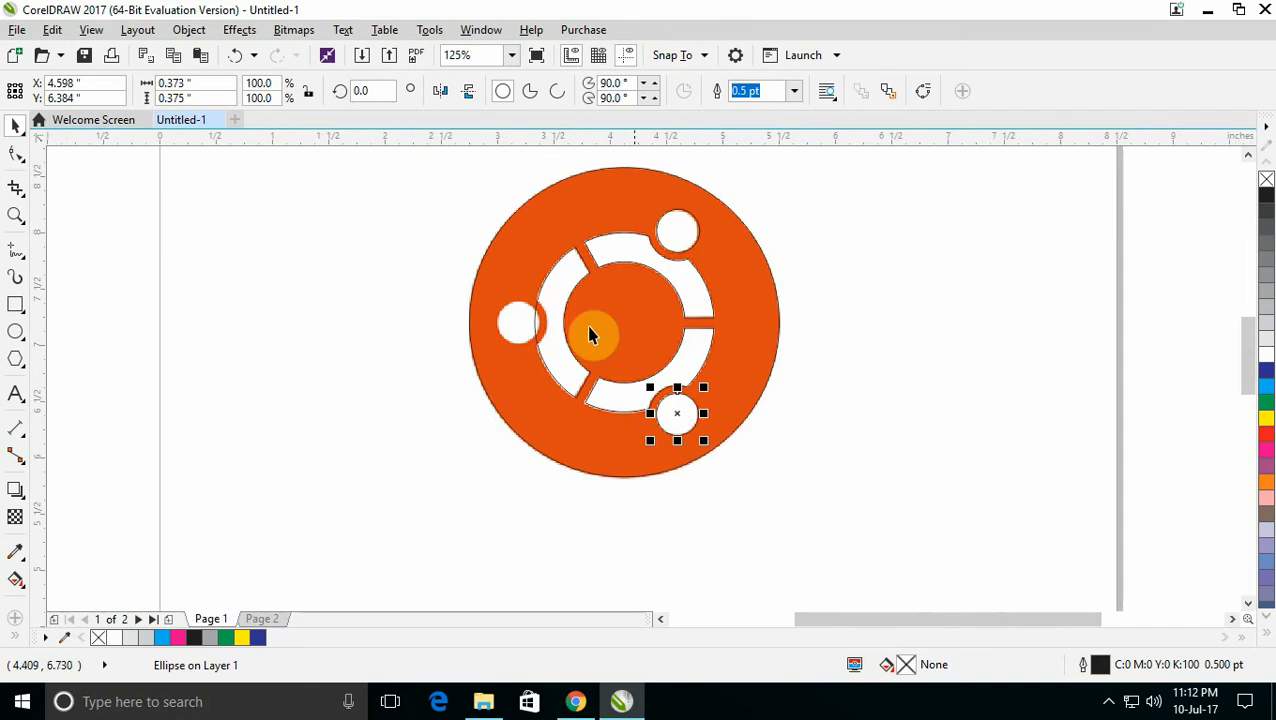
{"action": "scroll", "coordinate": [496, 287], "scroll_direction": "up", "scroll_amount": 2}
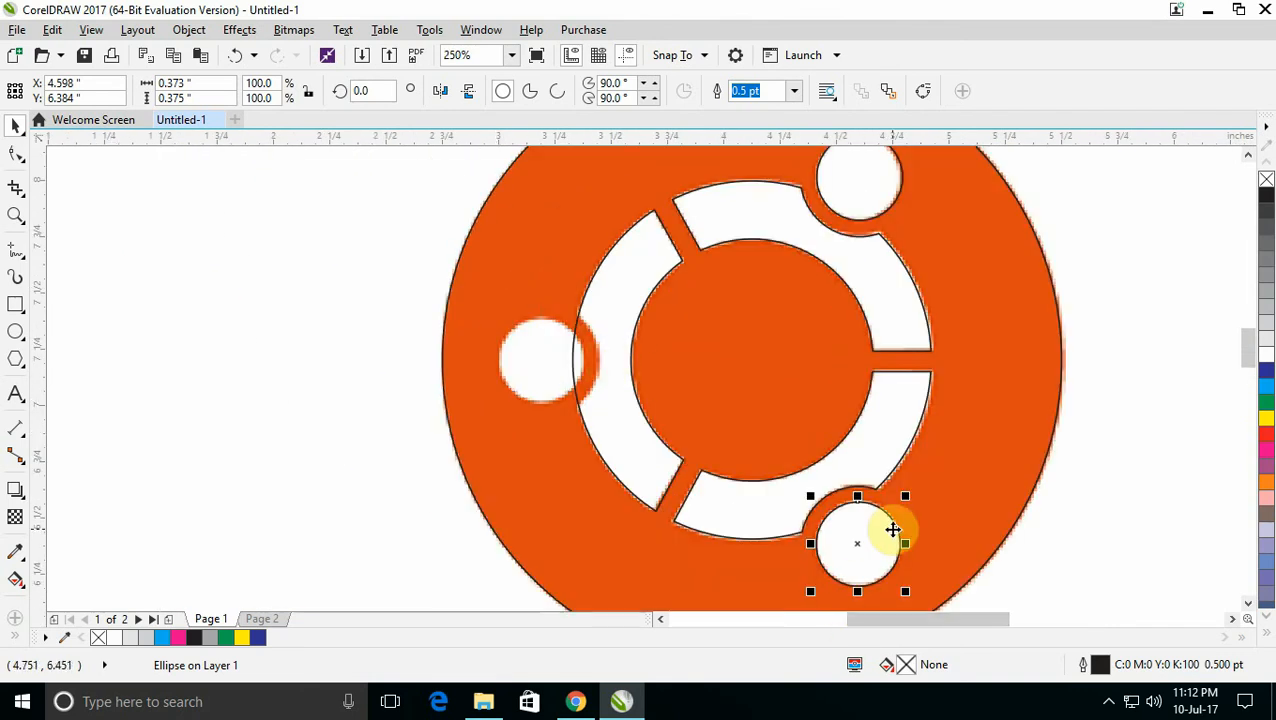
{"action": "left_click_drag", "start_coordinate": [891, 529], "coordinate": [544, 357]}
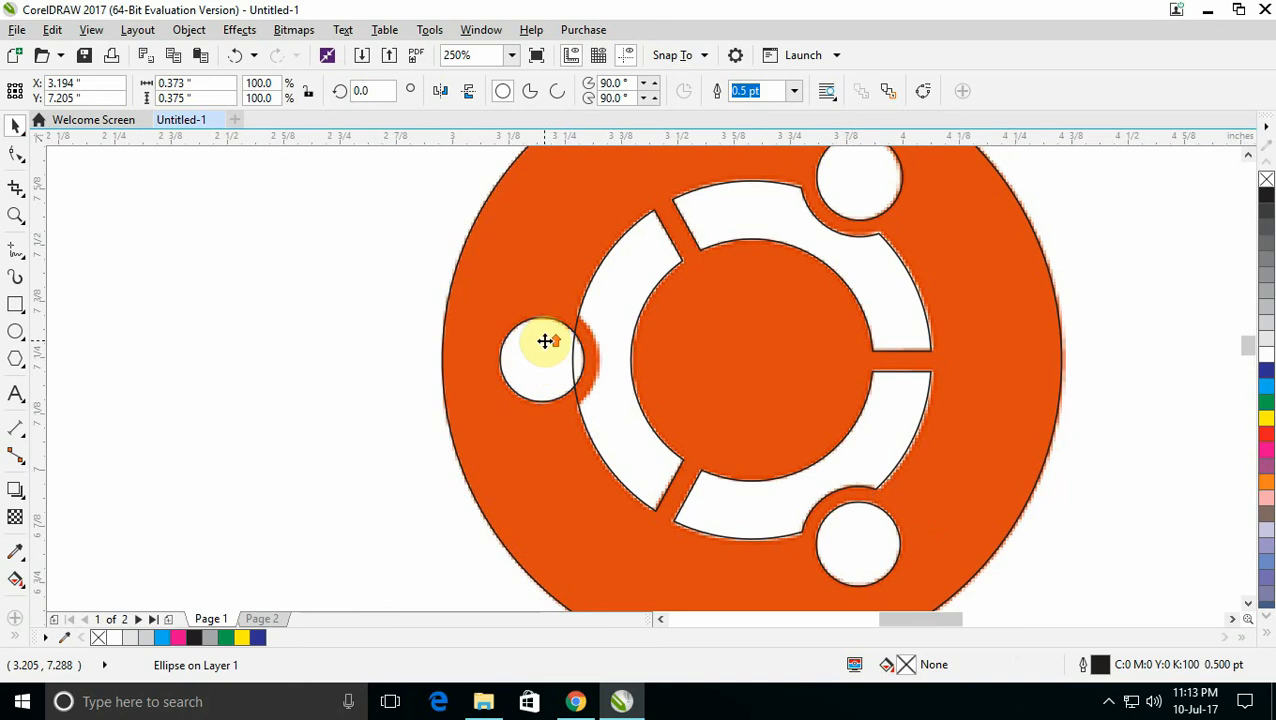
{"action": "scroll", "coordinate": [541, 358], "scroll_direction": "up", "scroll_amount": 2}
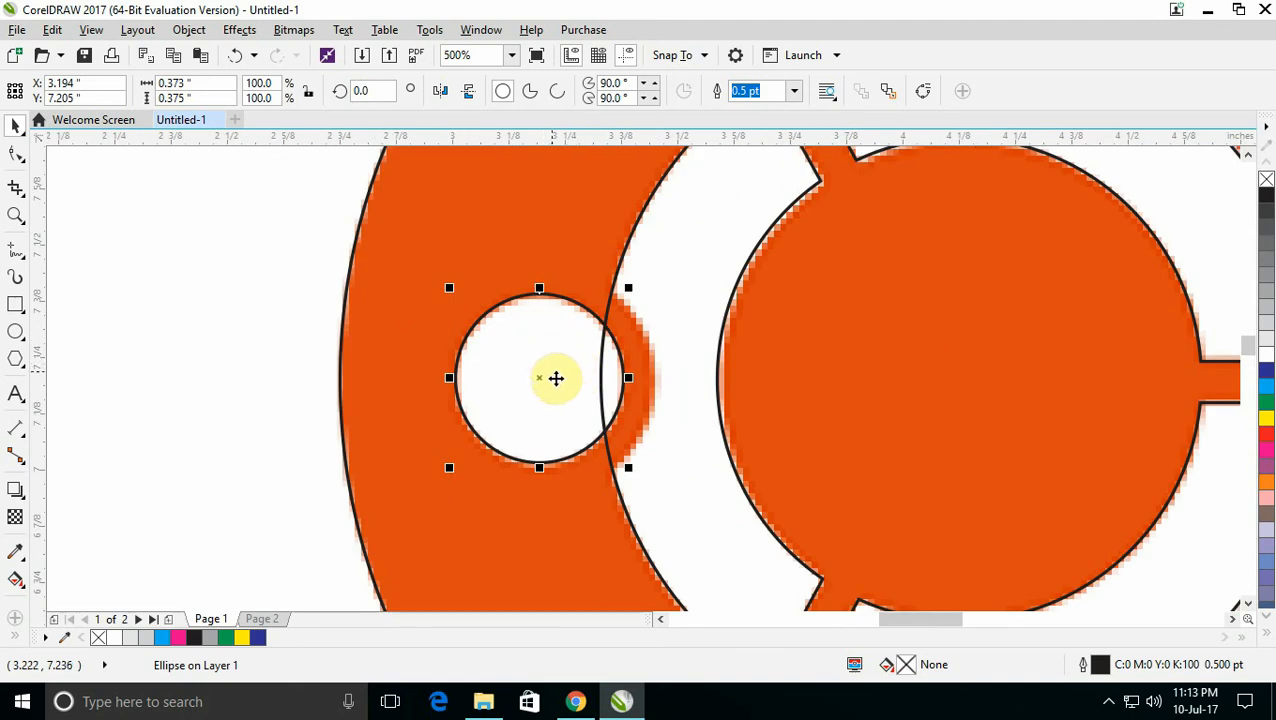
{"action": "mouse_move", "coordinate": [541, 378]}
{"action": "left_mouse_down"}
{"action": "mouse_move", "coordinate": [544, 390]}
{"action": "mouse_move", "coordinate": [549, 377]}
{"action": "left_mouse_up"}
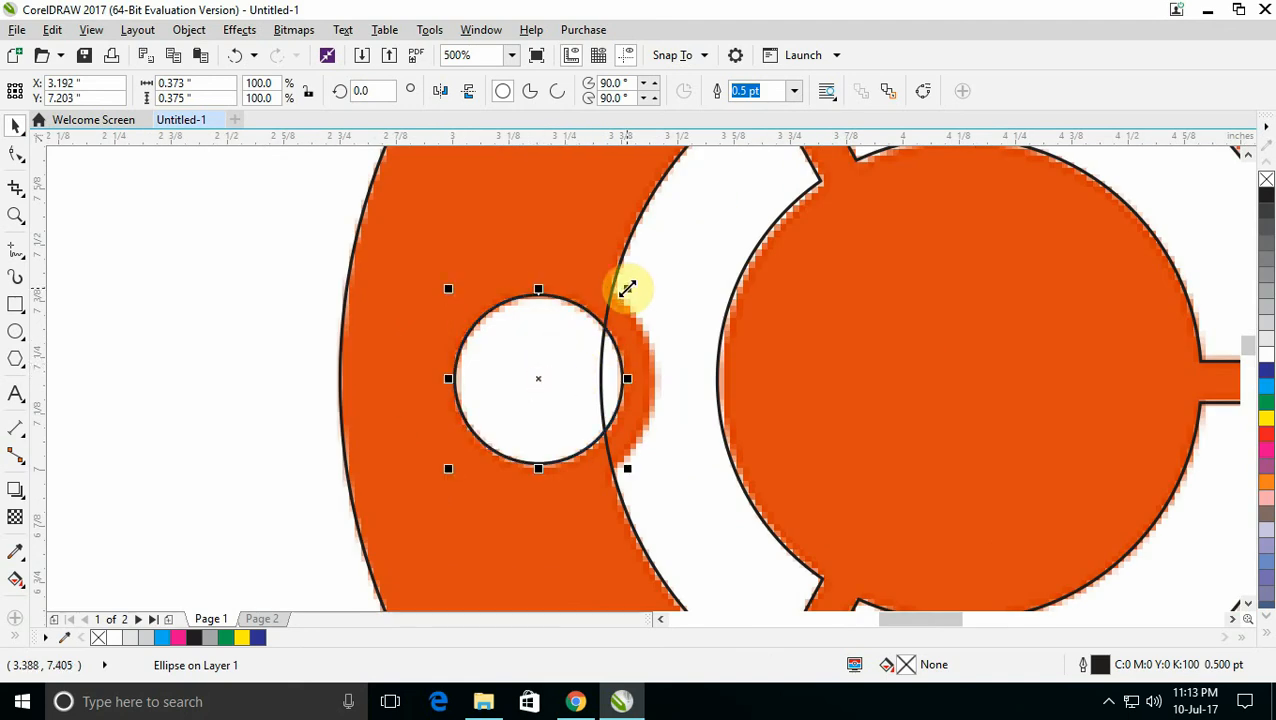
Enlarge the left circle about its centre to about 0.52 inches and trim the ring outline with it.
{"action": "left_click_drag", "start_coordinate": [627, 289], "coordinate": [683, 257]}
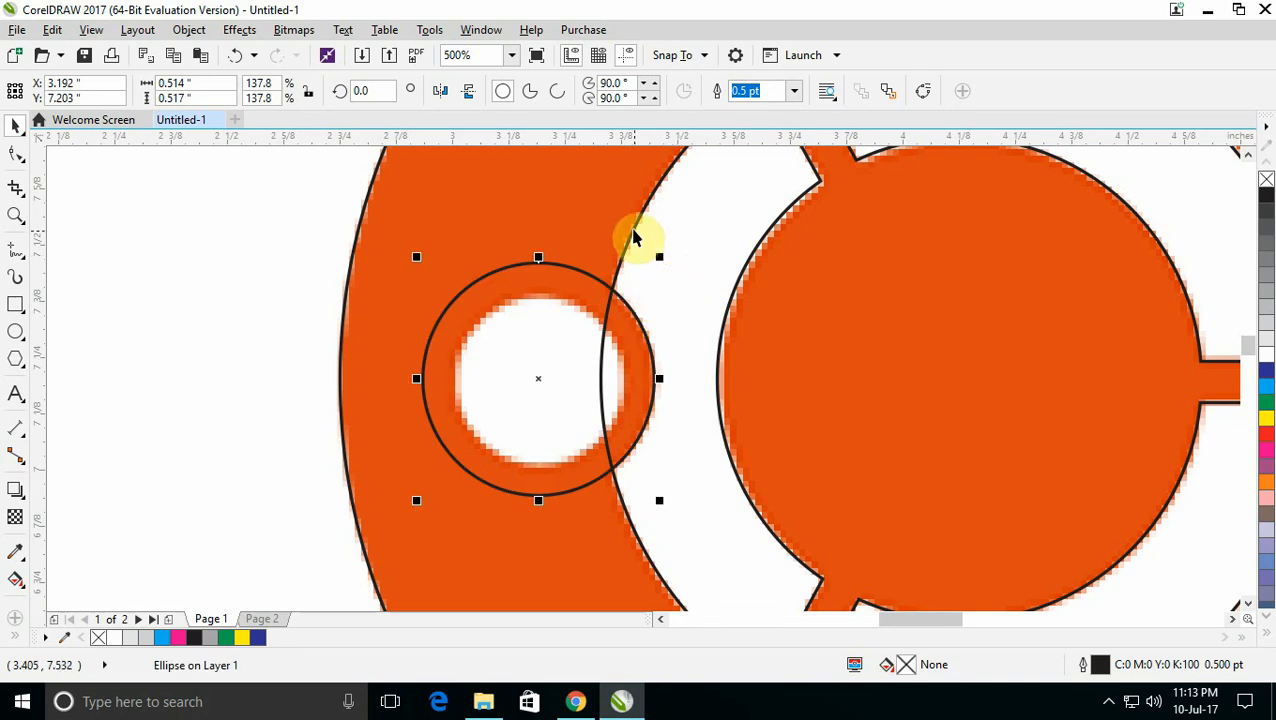
{"action": "left_click", "coordinate": [632, 237], "text": "shift"}
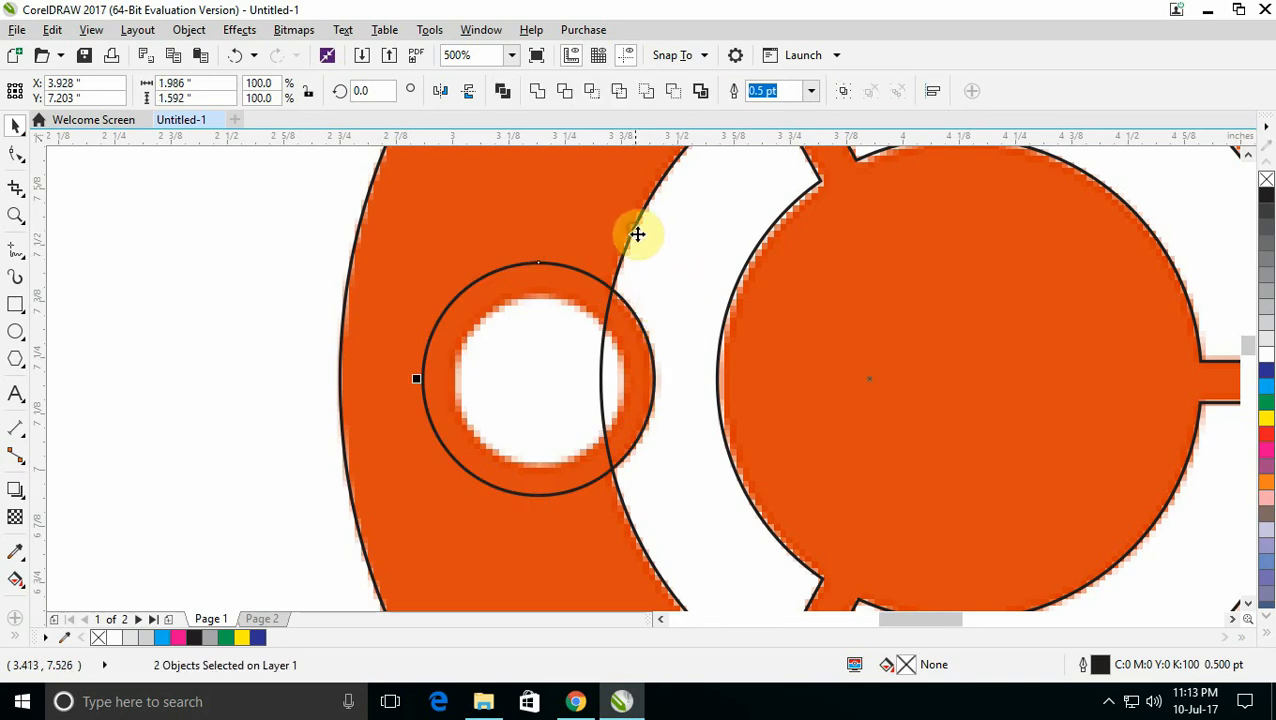
{"action": "left_click", "coordinate": [564, 91]}
Shrink the left circle about its centre to about 0.37 inches to match the white dot.
{"action": "left_click", "coordinate": [553, 338]}
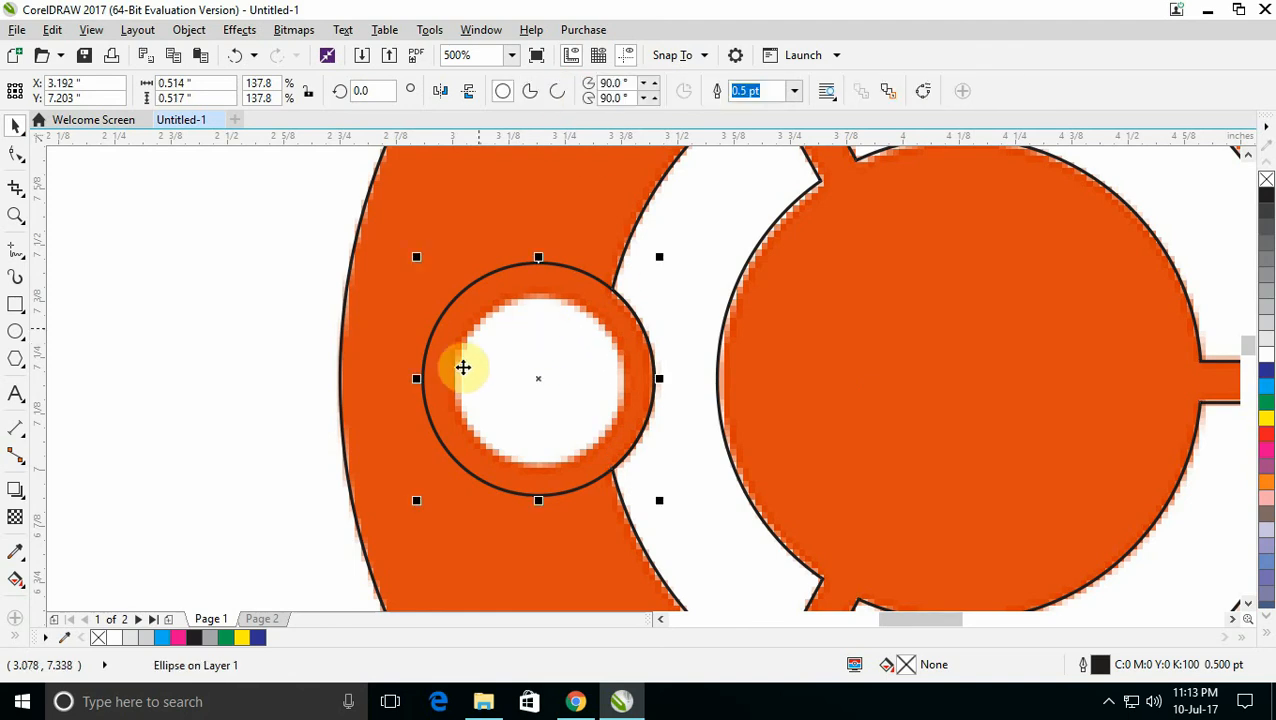
{"action": "left_click_drag", "start_coordinate": [661, 258], "coordinate": [644, 294]}
{"action": "scroll", "coordinate": [545, 390], "scroll_direction": "down", "scroll_amount": 4}
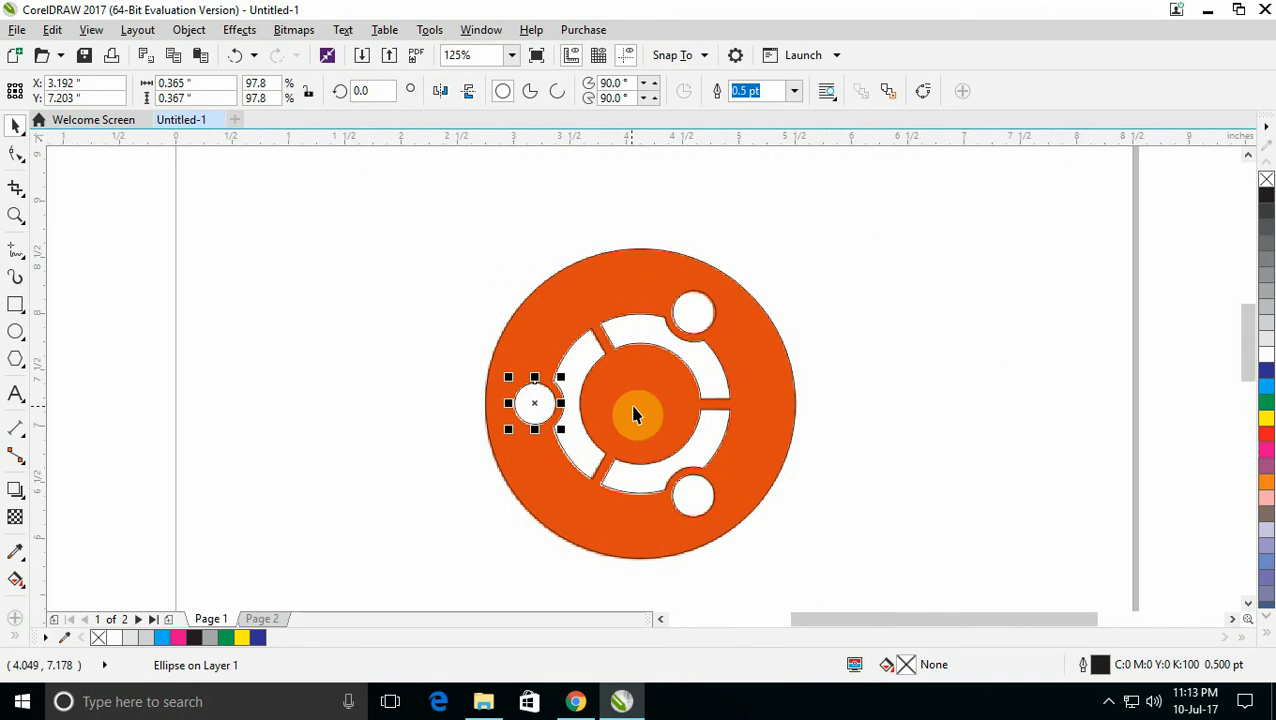
{"action": "scroll", "coordinate": [676, 437], "scroll_direction": "up", "scroll_amount": 2}
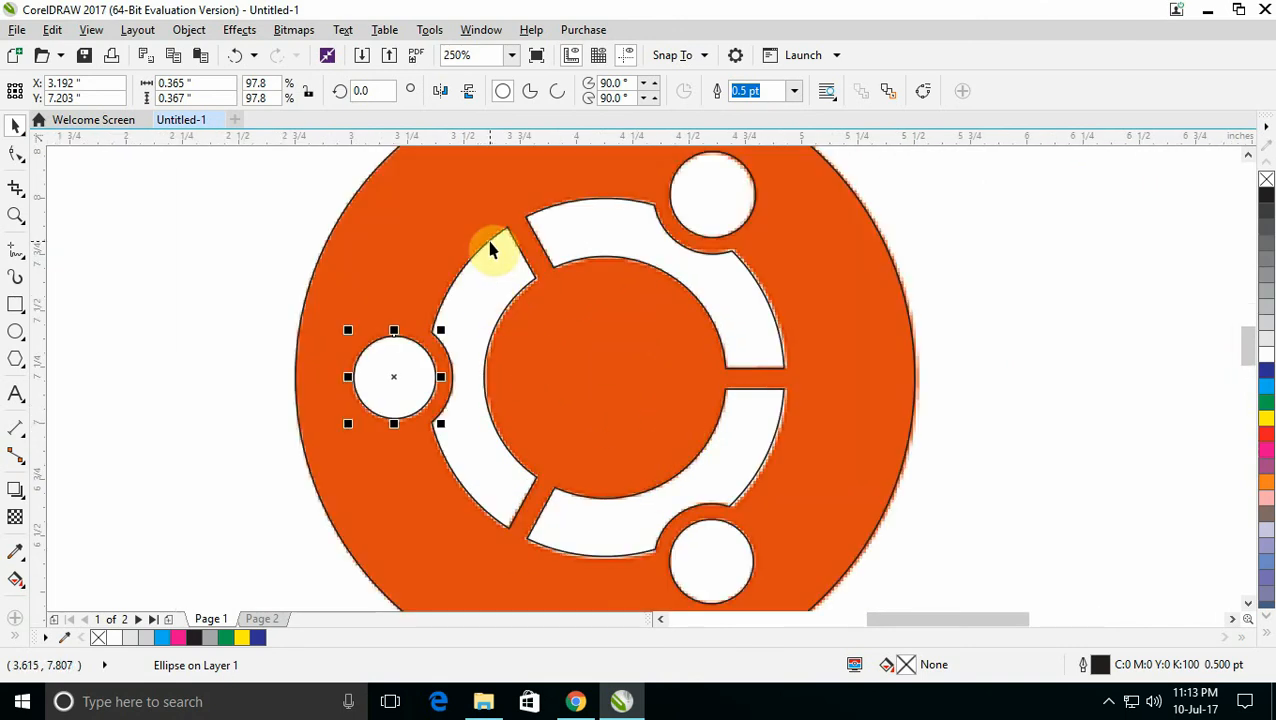
Move the trimmed ring and the three small circles off the logo one by one, and undo all these moves.
{"action": "mouse_move", "coordinate": [490, 250]}
{"action": "left_mouse_down"}
{"action": "mouse_move", "coordinate": [775, 277]}
{"action": "mouse_move", "coordinate": [877, 269]}
{"action": "left_mouse_up"}
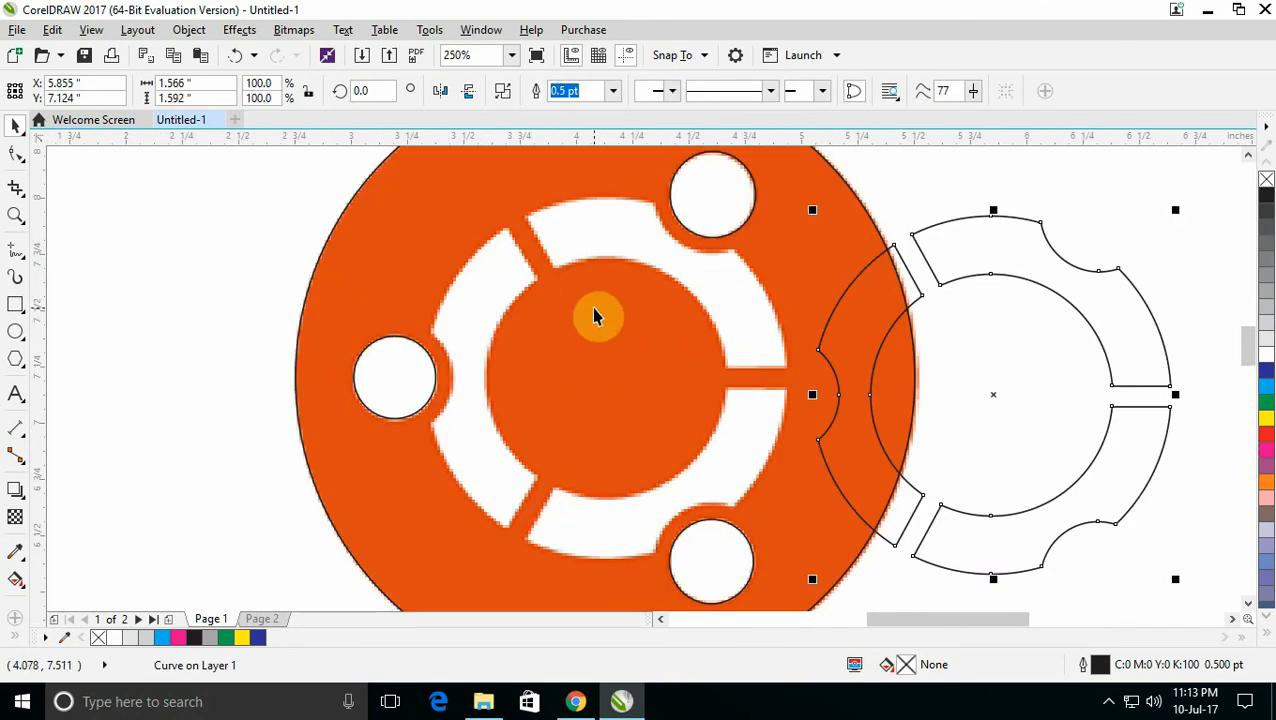
{"action": "key", "text": "ctrl+z"}
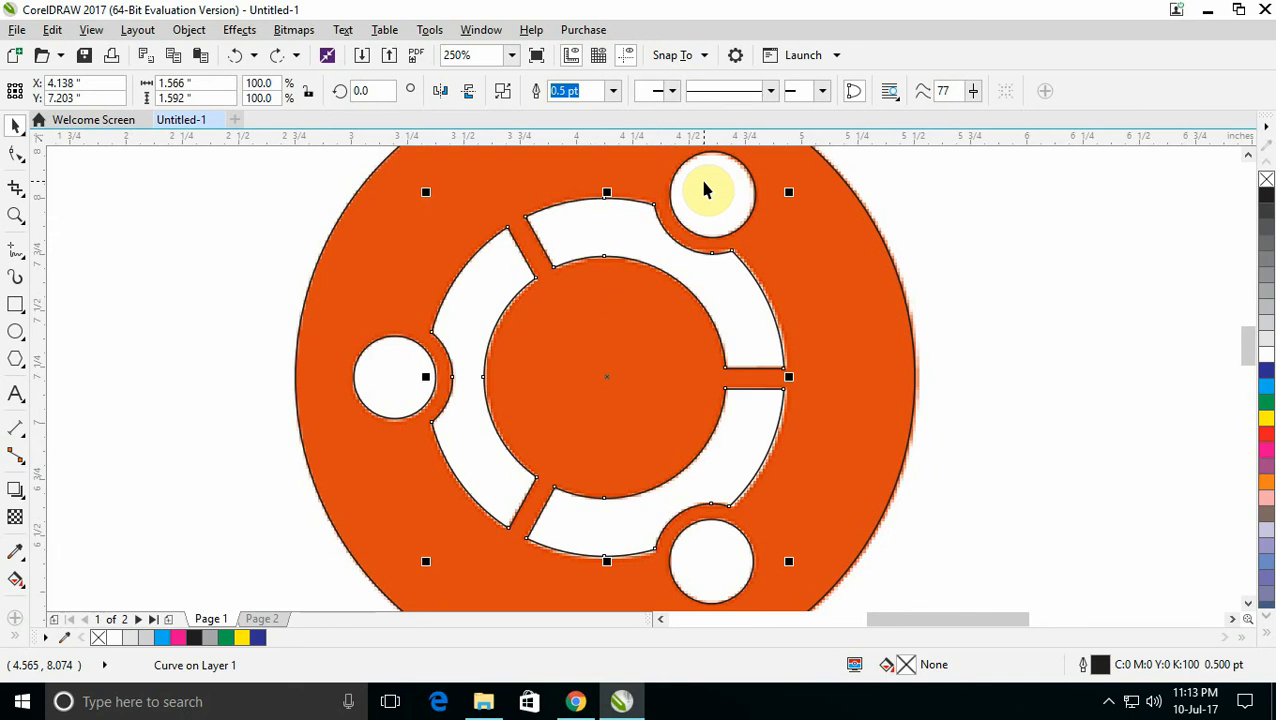
{"action": "left_click_drag", "start_coordinate": [704, 189], "coordinate": [991, 230]}
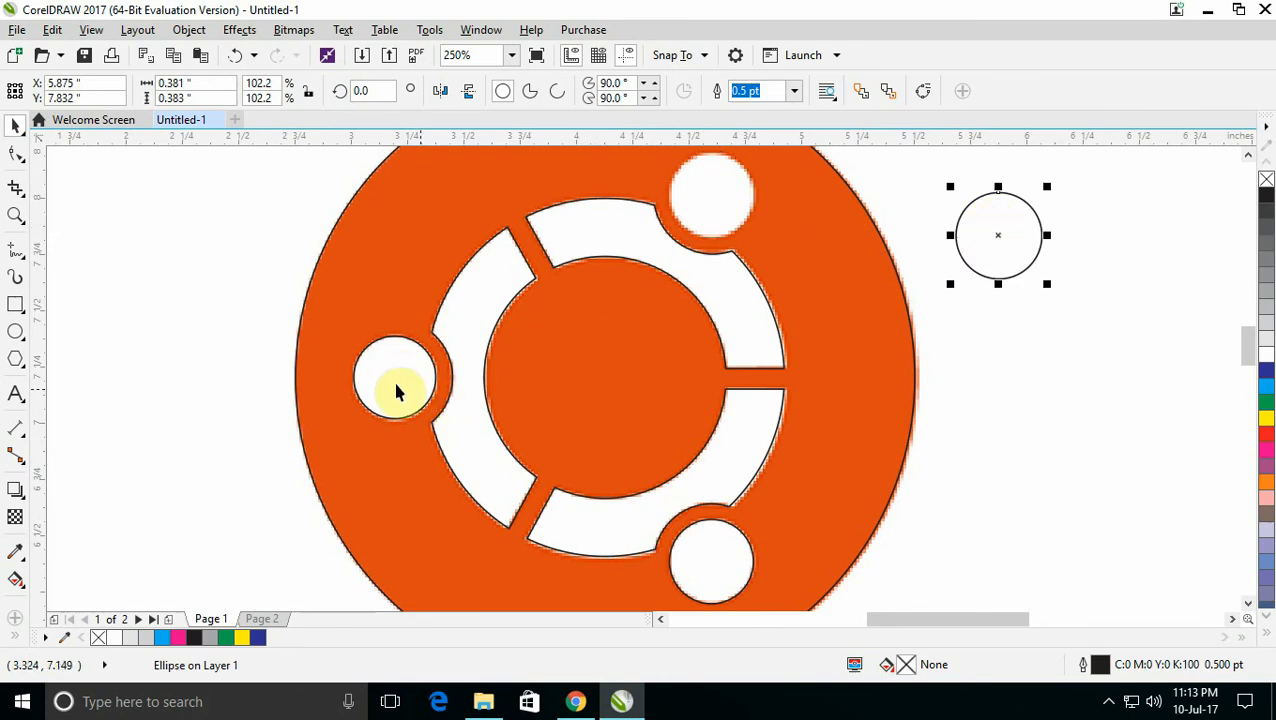
{"action": "left_click_drag", "start_coordinate": [396, 375], "coordinate": [1008, 358]}
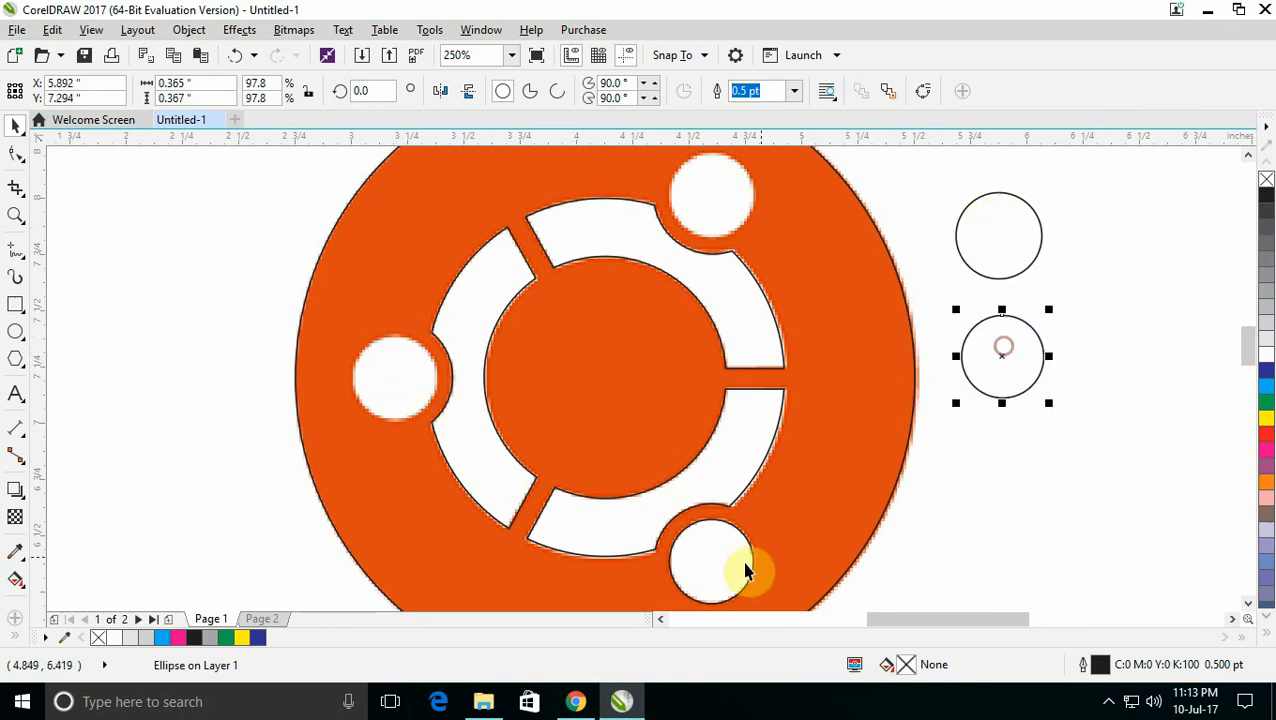
{"action": "left_click_drag", "start_coordinate": [746, 567], "coordinate": [1006, 495]}
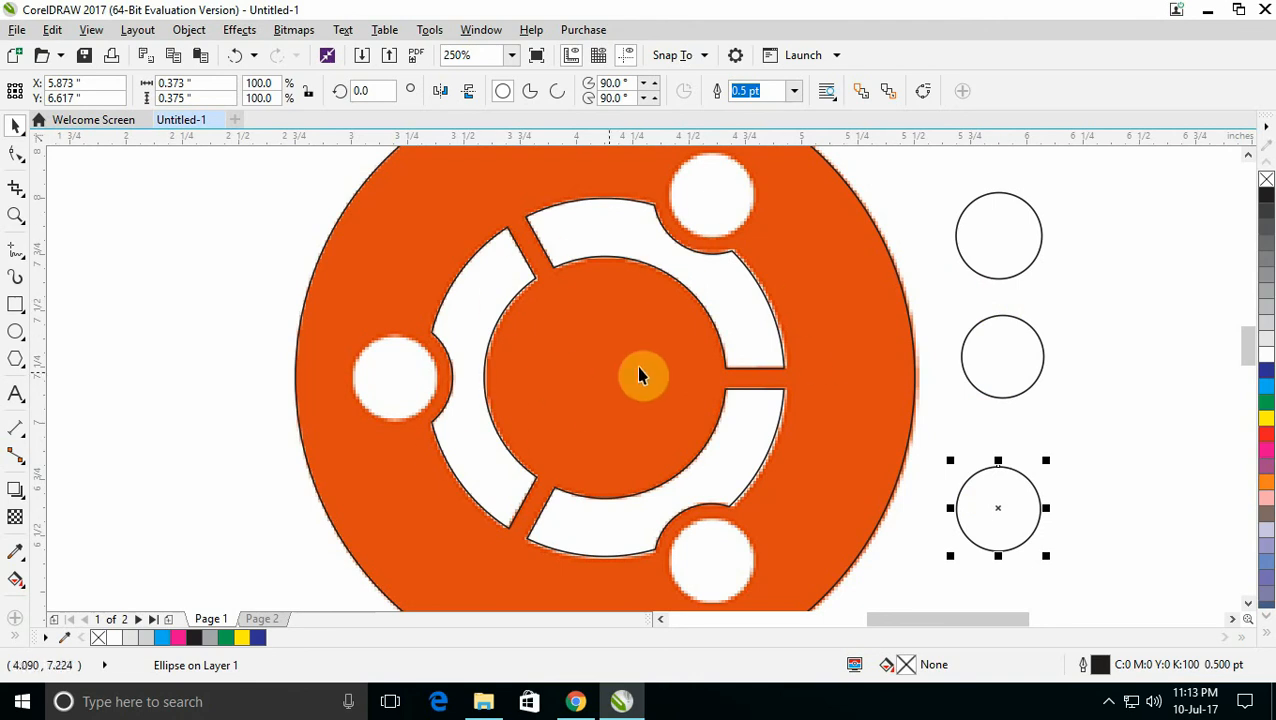
{"action": "key", "text": "ctrl+z"}
{"action": "key", "text": "ctrl+z"}
{"action": "key", "text": "ctrl+z"}
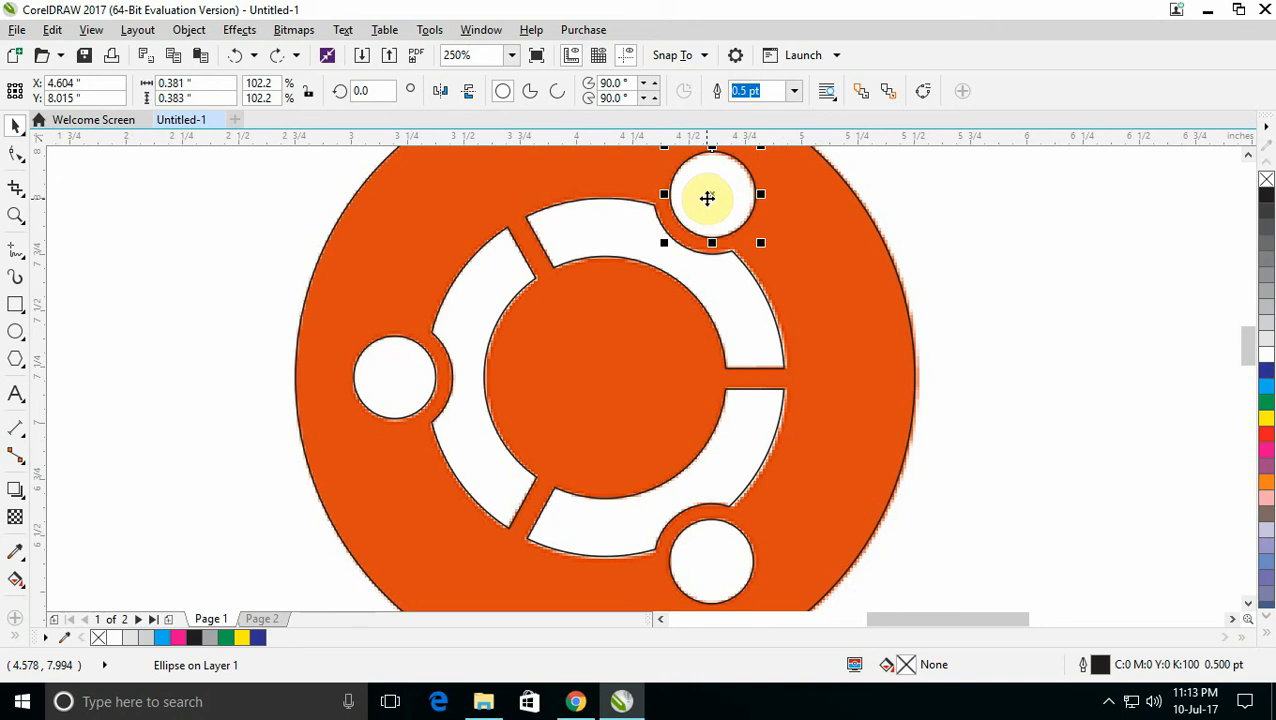
Fill the trimmed ring and the three small circles with yellow and weld them into a single curve.
{"action": "left_click", "coordinate": [397, 348], "text": "shift"}
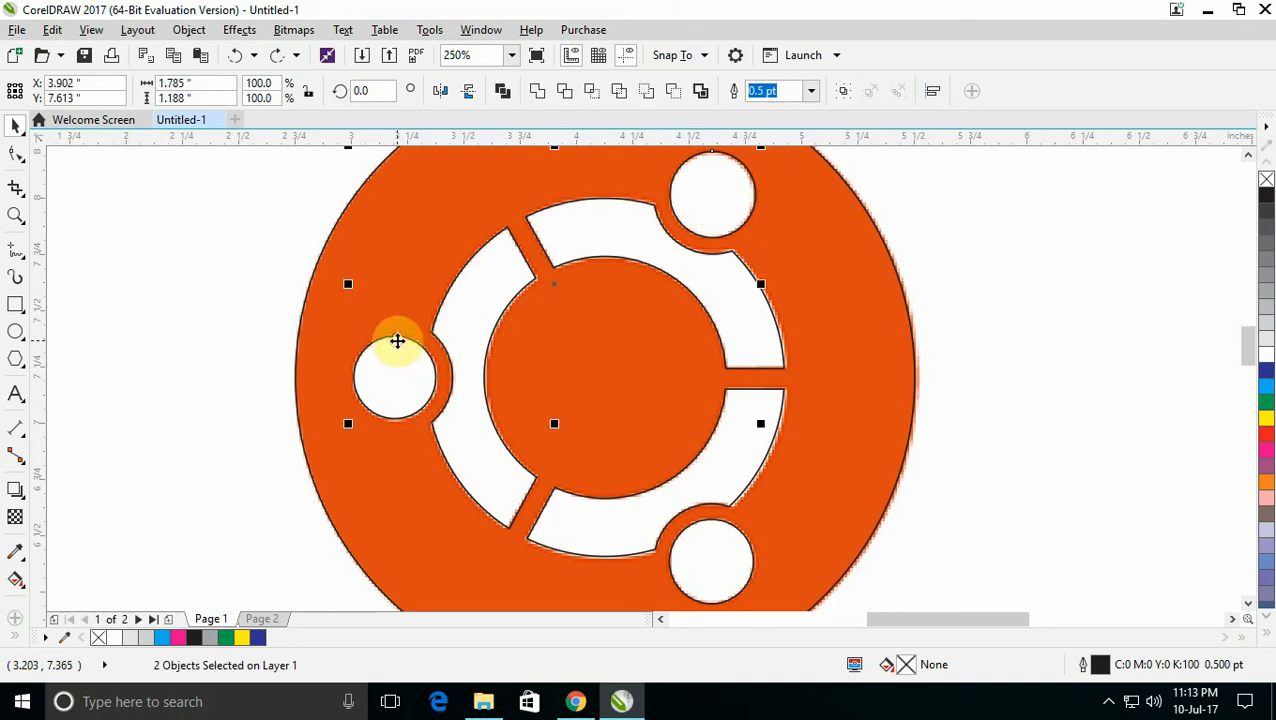
{"action": "left_click", "coordinate": [700, 545], "text": "shift"}
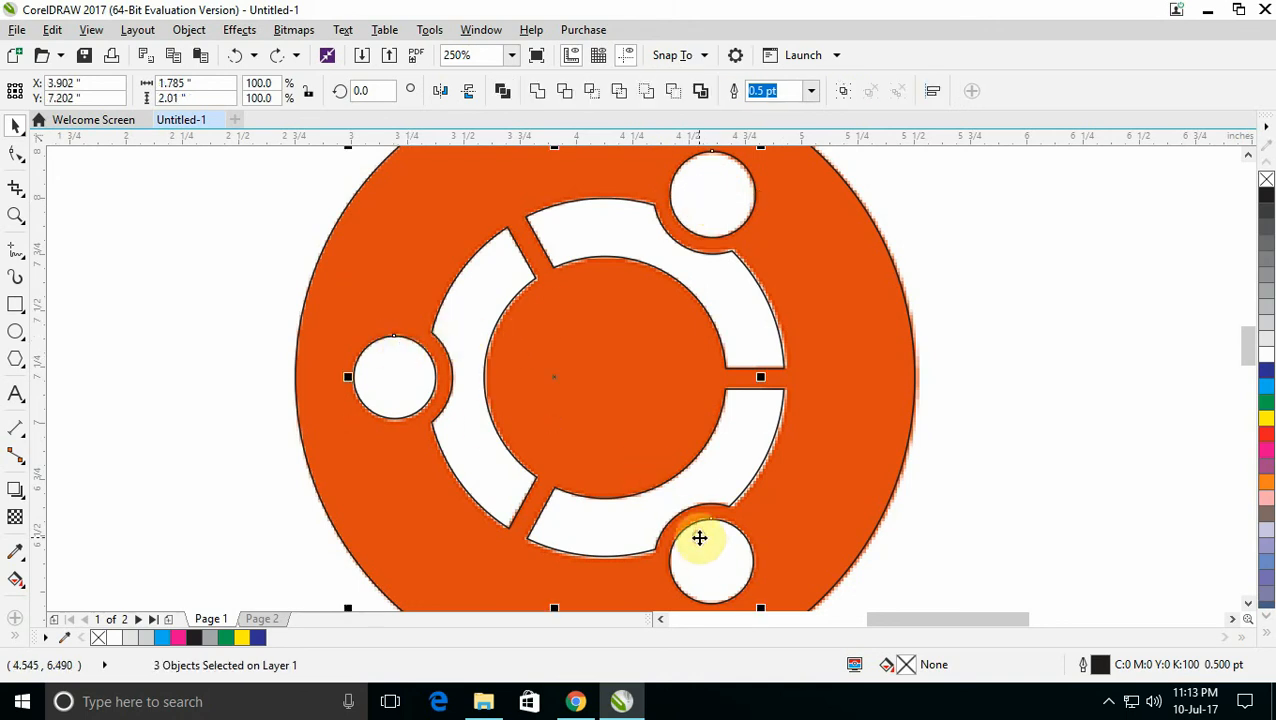
{"action": "left_click", "coordinate": [533, 218], "text": "shift"}
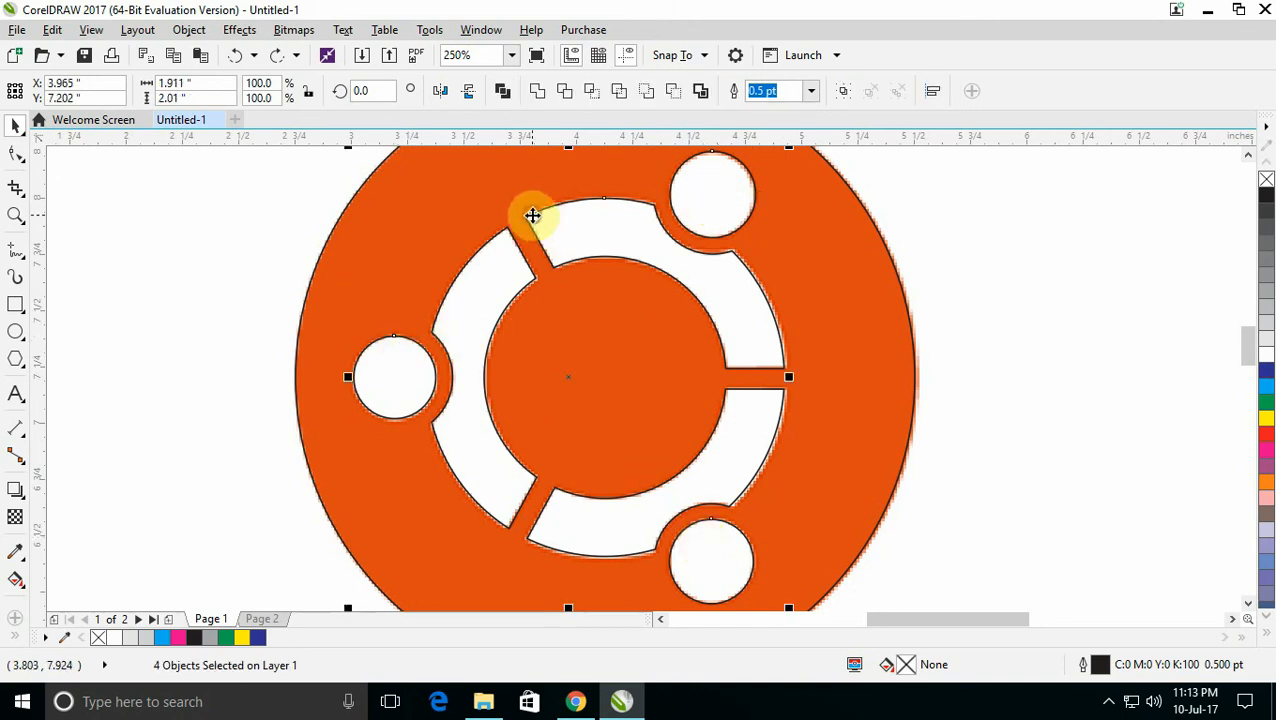
{"action": "left_click", "coordinate": [1266, 422]}
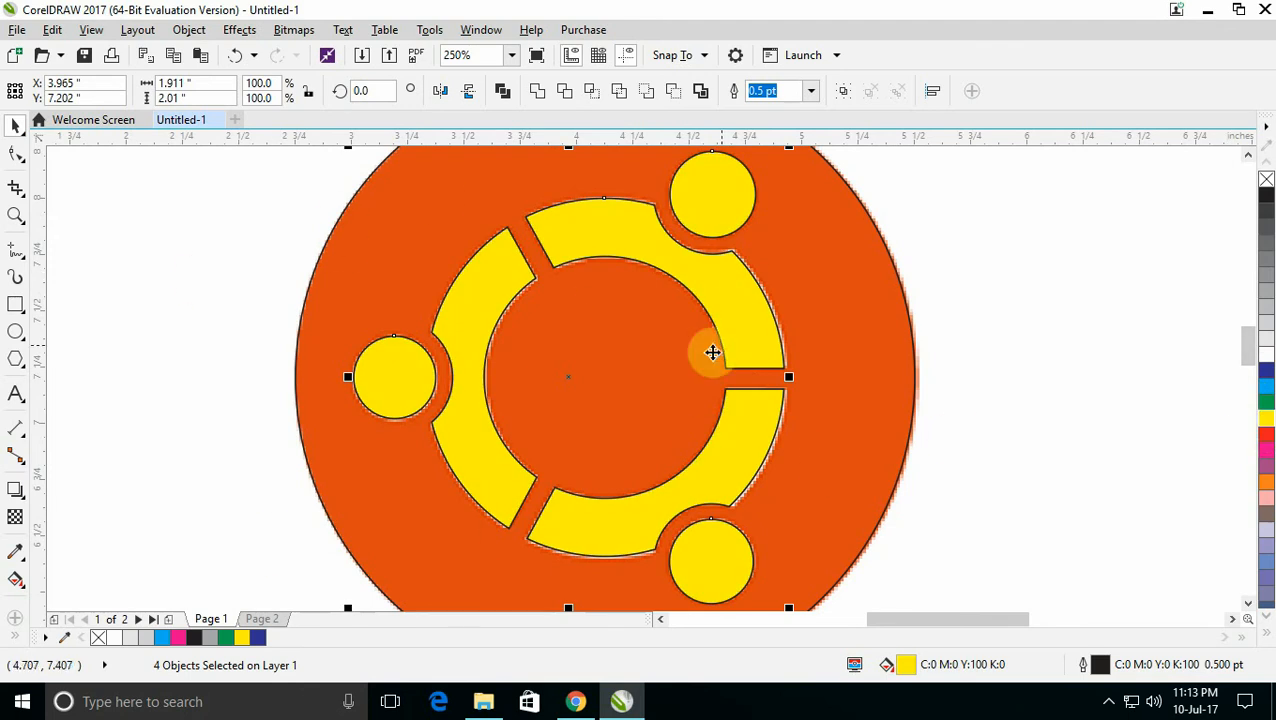
{"action": "left_click", "coordinate": [537, 92]}
Move the welded yellow shape off the logo to check it, and undo the move.
{"action": "scroll", "coordinate": [580, 270], "scroll_direction": "down", "scroll_amount": 2}
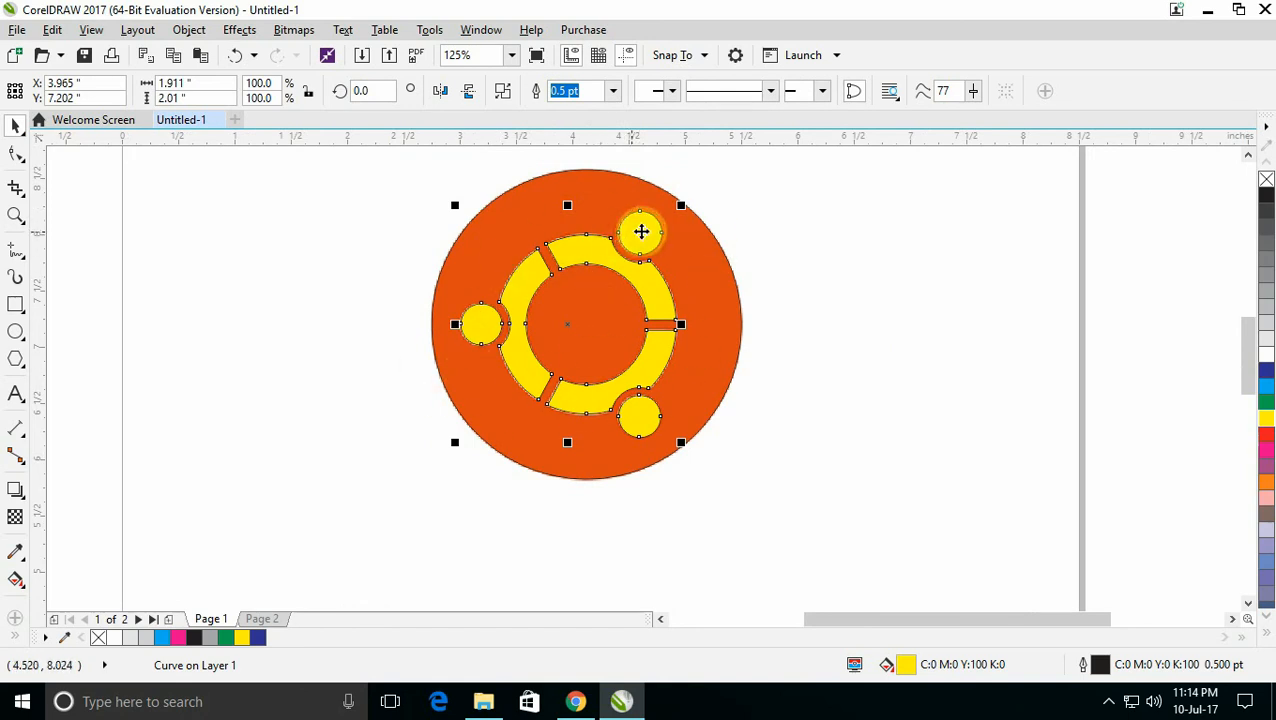
{"action": "left_click_drag", "start_coordinate": [640, 234], "coordinate": [925, 229]}
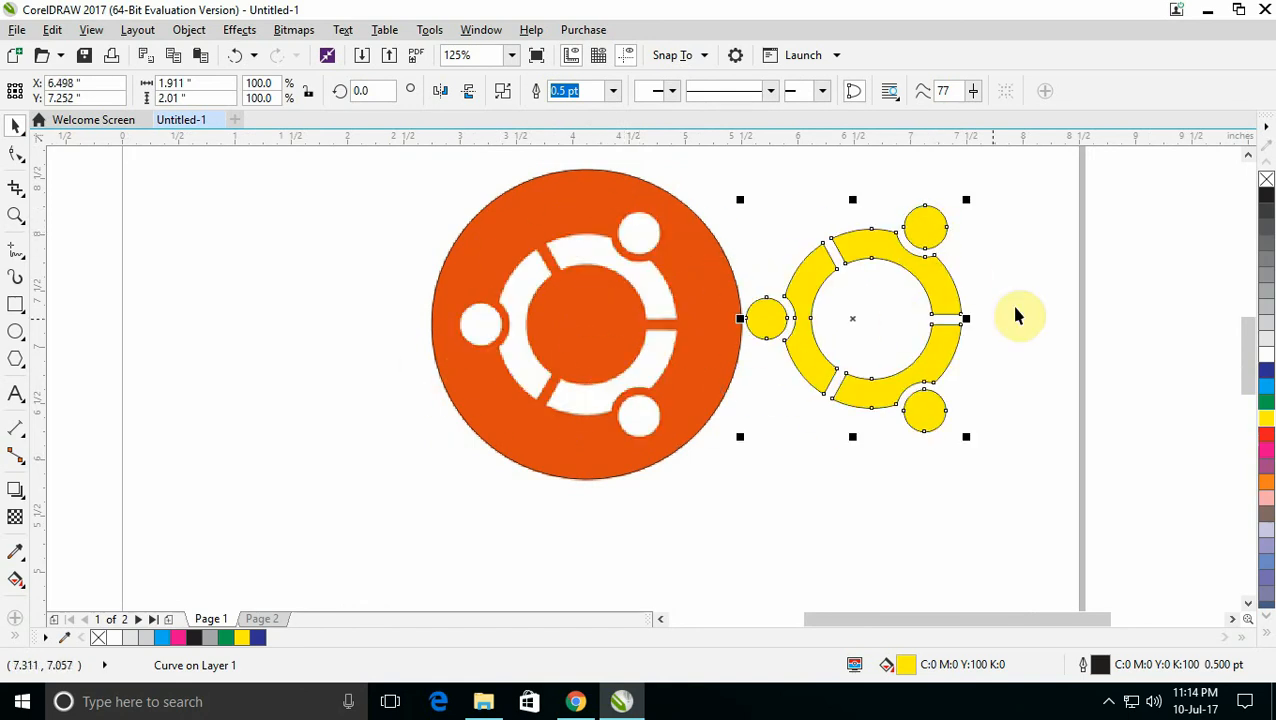
{"action": "key", "text": "ctrl+z"}
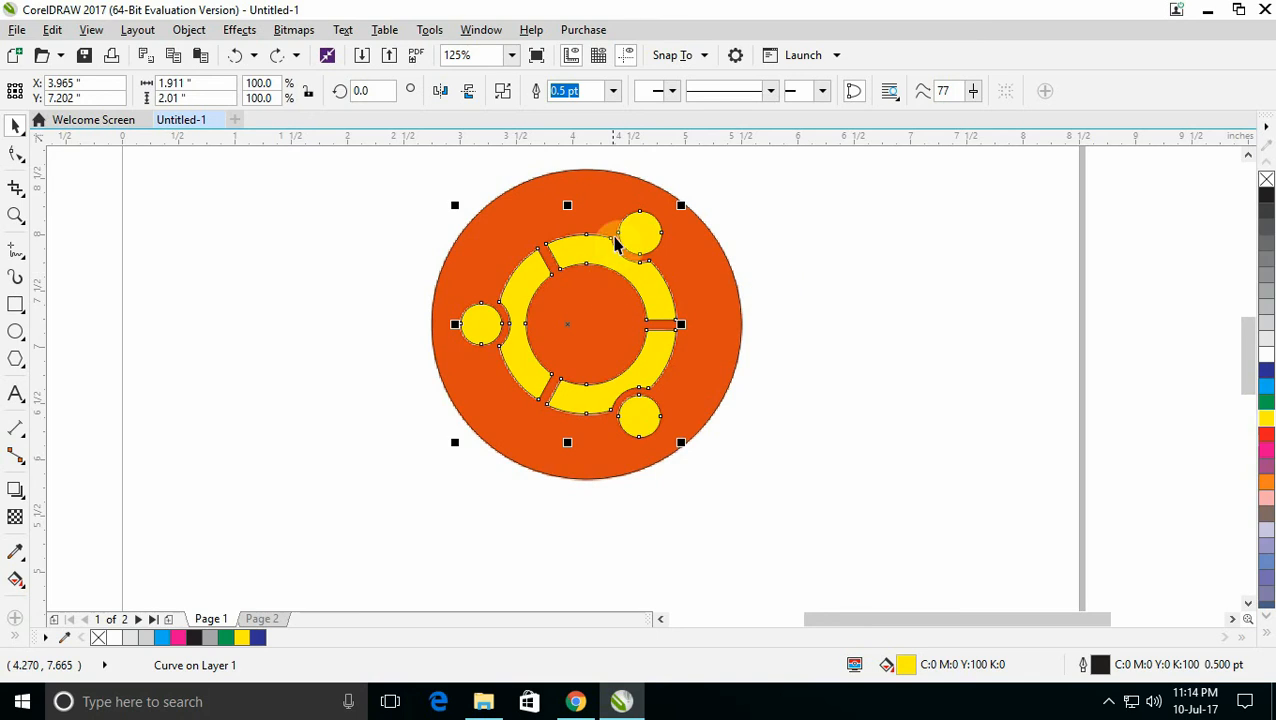
Fill the welded ring-and-dots shape with white and remove its outline.
{"action": "left_click", "coordinate": [1265, 362]}
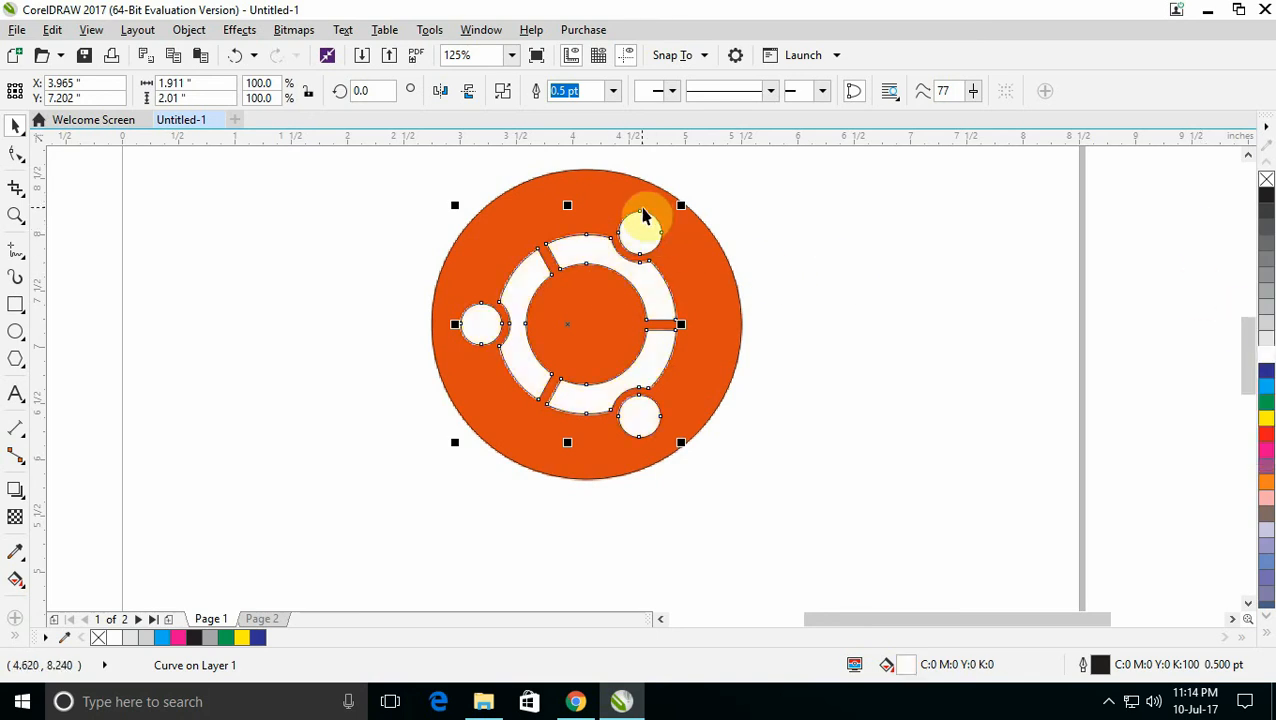
{"action": "scroll", "coordinate": [643, 215], "scroll_direction": "up", "scroll_amount": 2}
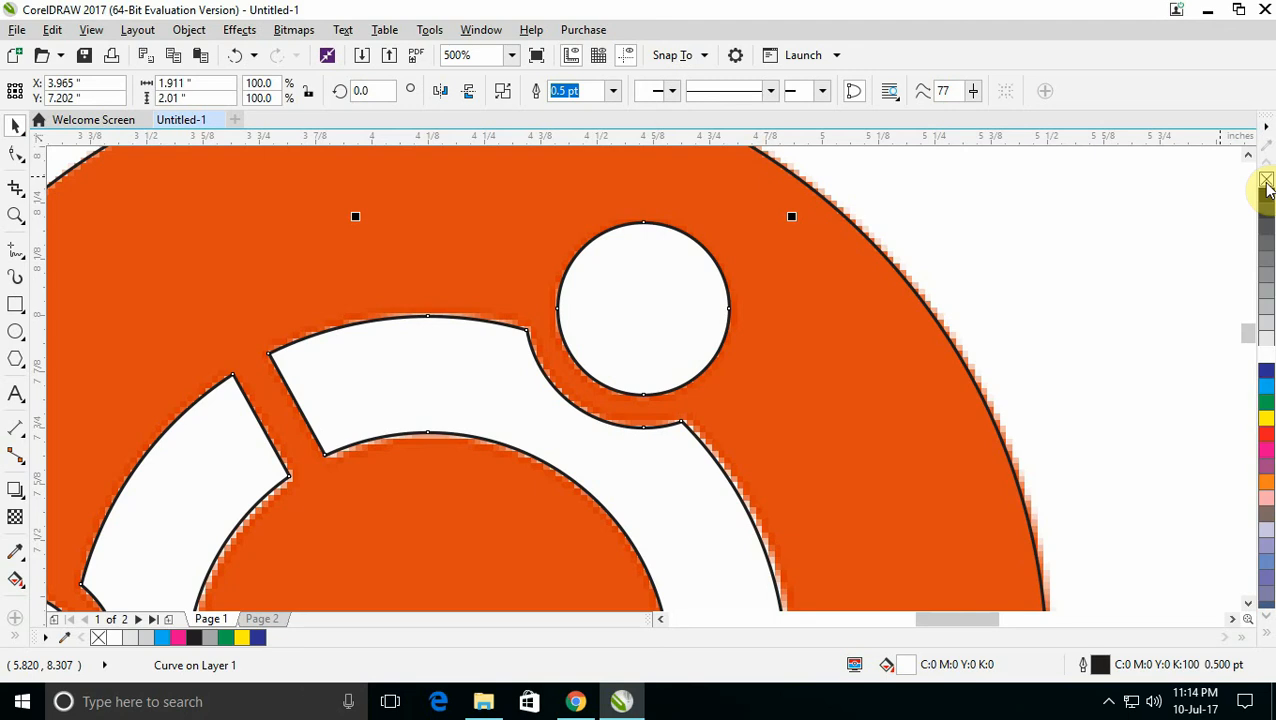
{"action": "right_click", "coordinate": [1265, 183]}
{"action": "scroll", "coordinate": [935, 268], "scroll_direction": "down", "scroll_amount": 3}
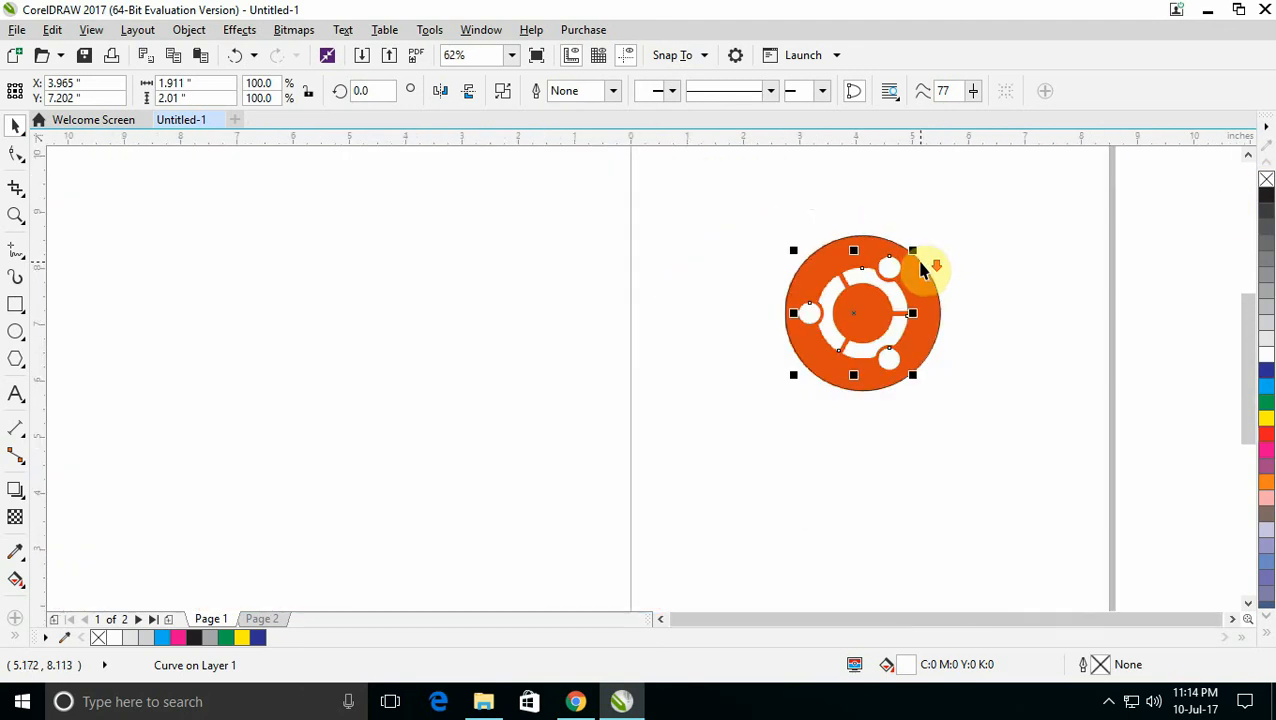
{"action": "scroll", "coordinate": [970, 272], "scroll_direction": "up", "scroll_amount": 2}
{"action": "left_click", "coordinate": [970, 233]}
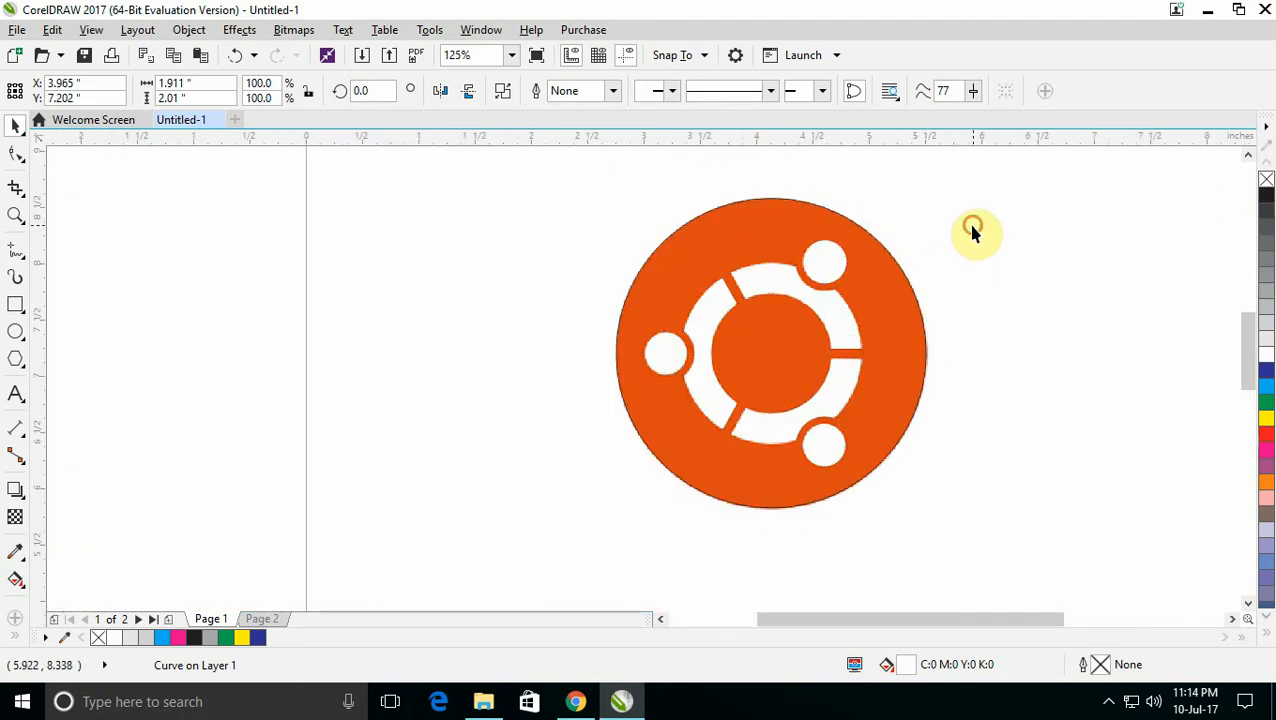
Sample the orange from the reference logo with the Color Eyedropper and fill the large outer circle with it.
{"action": "scroll", "coordinate": [762, 250], "scroll_direction": "up", "scroll_amount": 1}
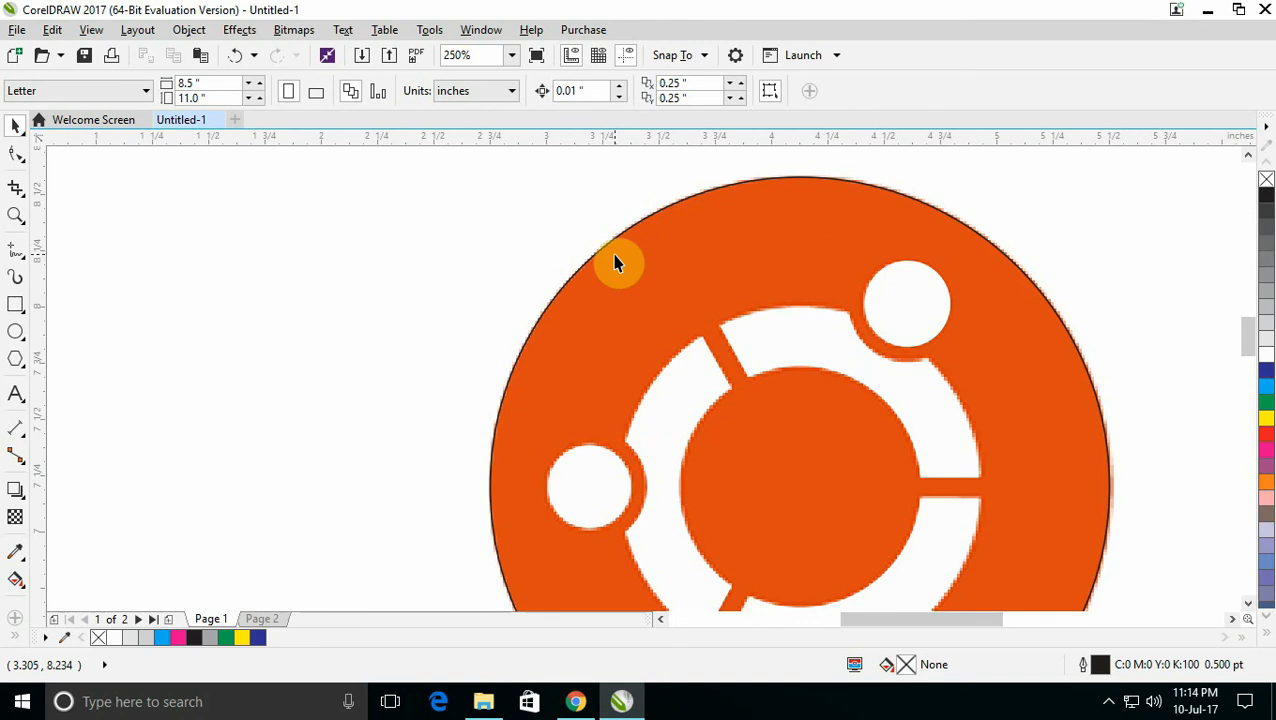
{"action": "left_click", "coordinate": [18, 553]}
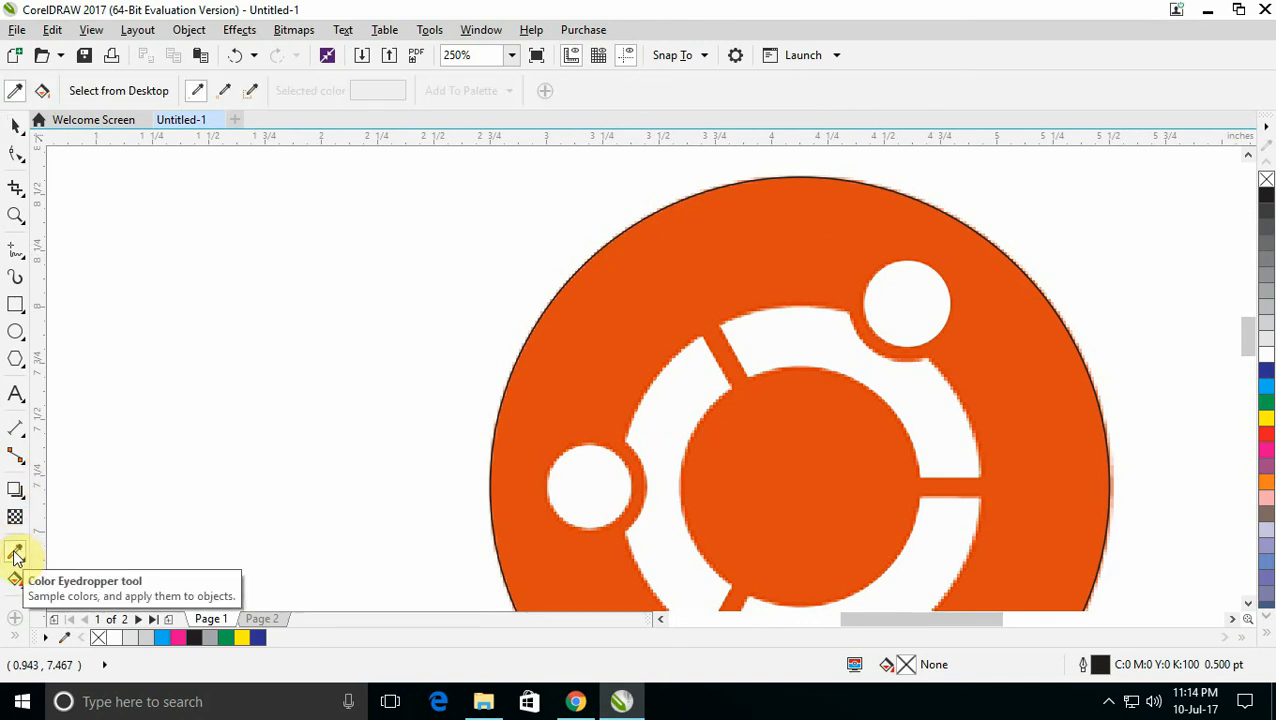
{"action": "left_click", "coordinate": [690, 236]}
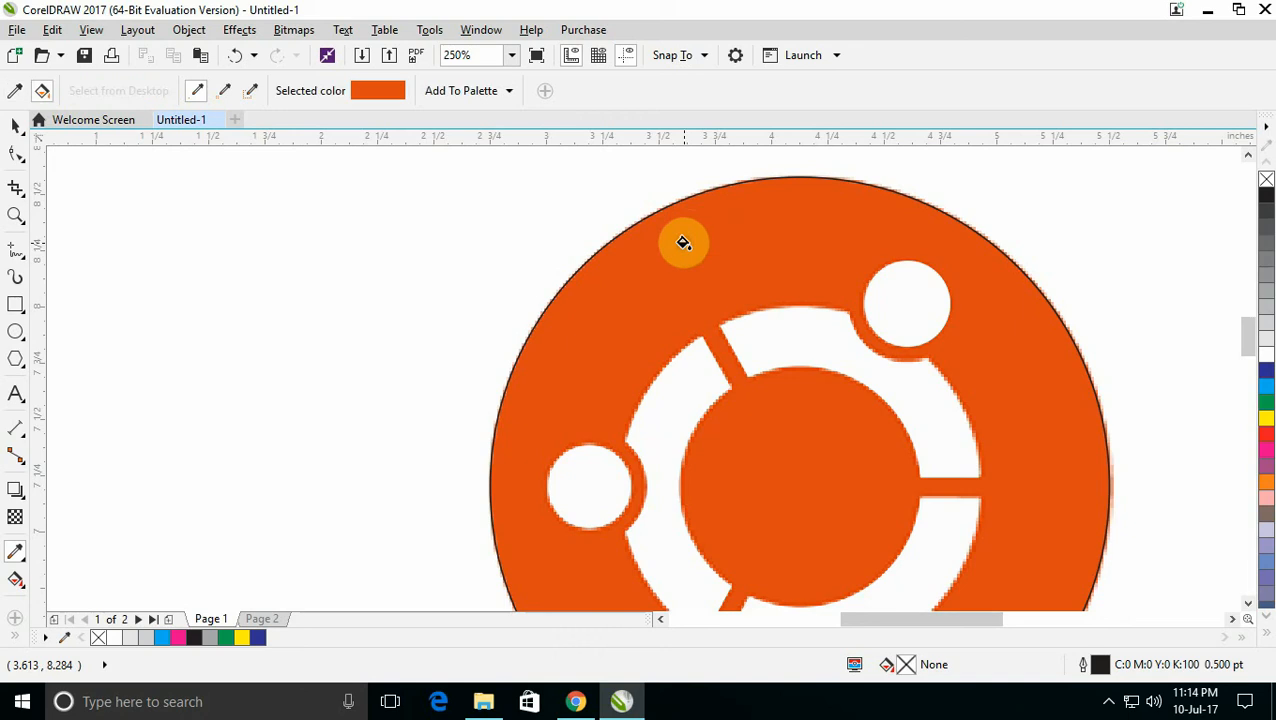
{"action": "left_click", "coordinate": [628, 236]}
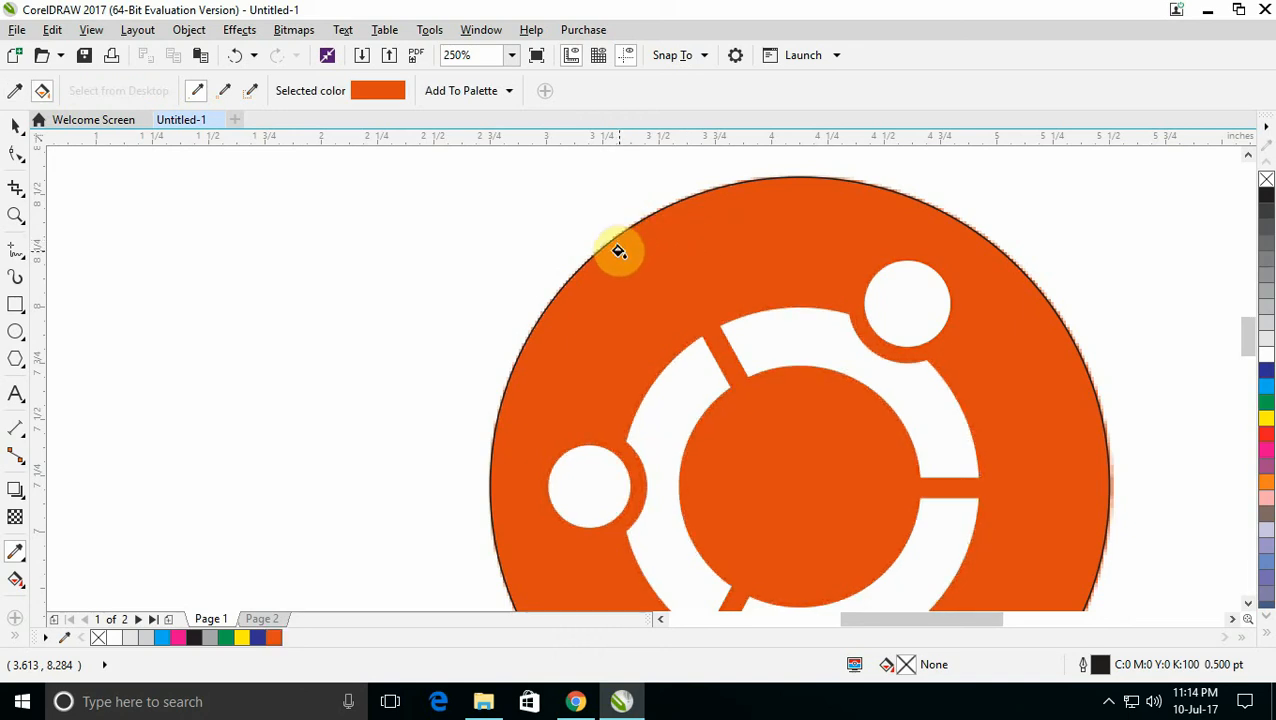
{"action": "left_click", "coordinate": [15, 126]}
Move the orange circle and the white welded shape together off the reference image, towards the page's upper-right corner.
{"action": "scroll", "coordinate": [420, 325], "scroll_direction": "down", "scroll_amount": 4}
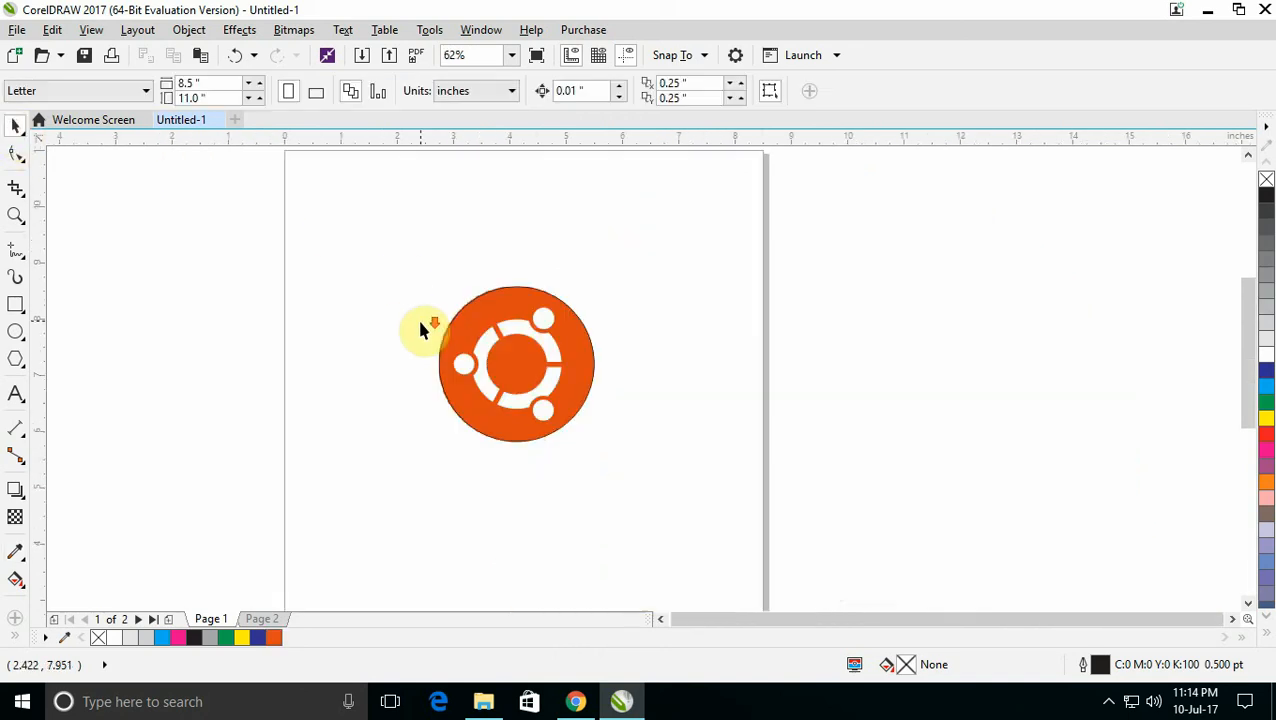
{"action": "left_click", "coordinate": [523, 330]}
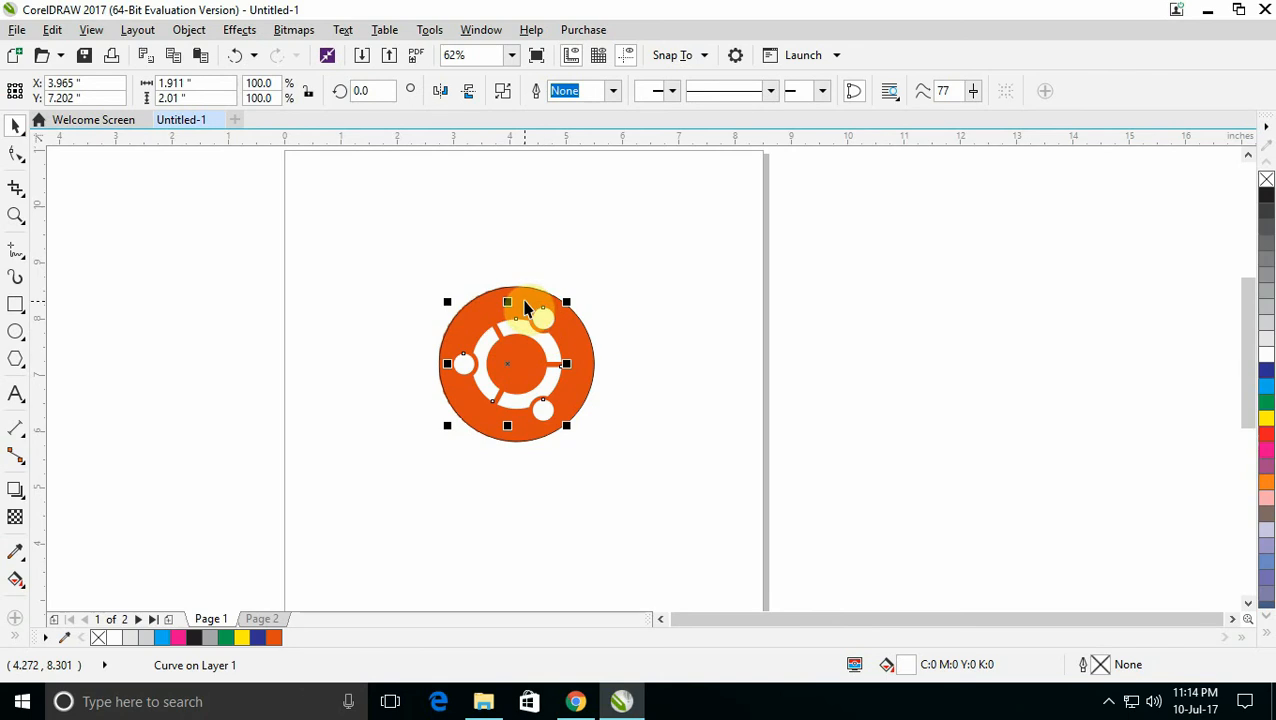
{"action": "left_click", "coordinate": [527, 297], "text": "shift"}
{"action": "left_click_drag", "start_coordinate": [500, 308], "coordinate": [656, 196]}
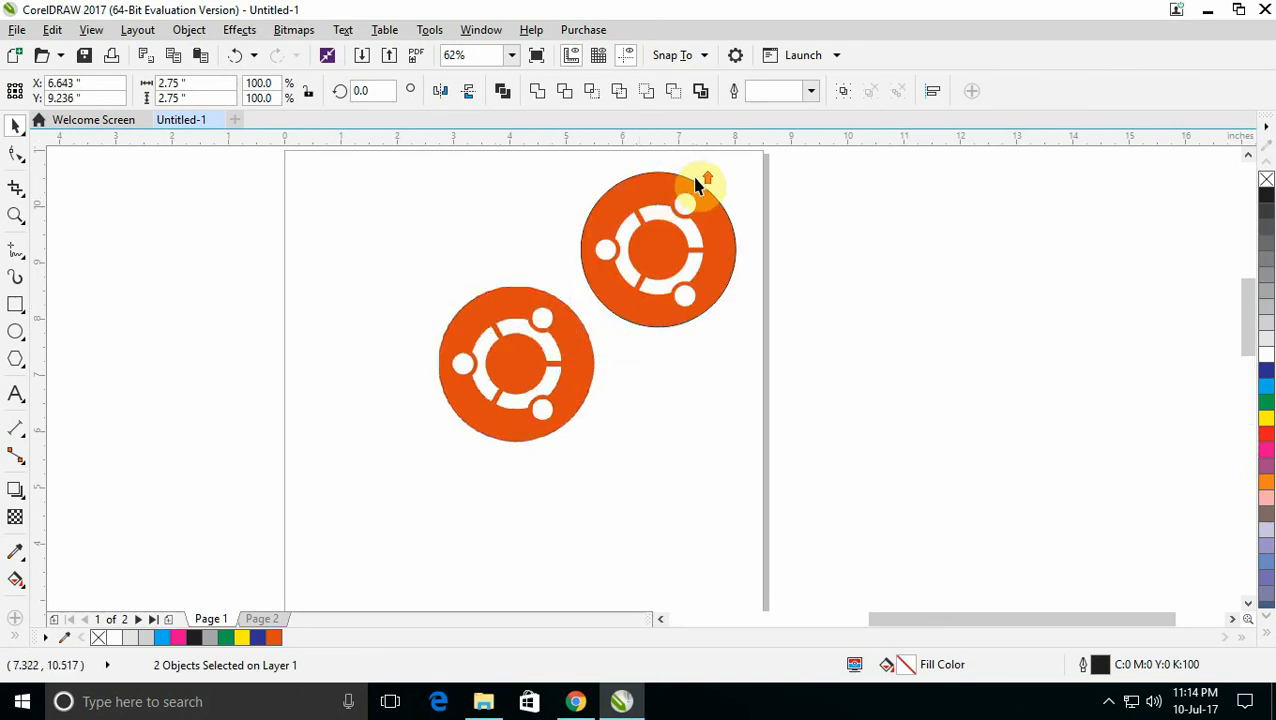
Remove the outline from the orange outer circle of the vector logo.
{"action": "scroll", "coordinate": [694, 190], "scroll_direction": "up", "scroll_amount": 2}
{"action": "left_click", "coordinate": [549, 505]}
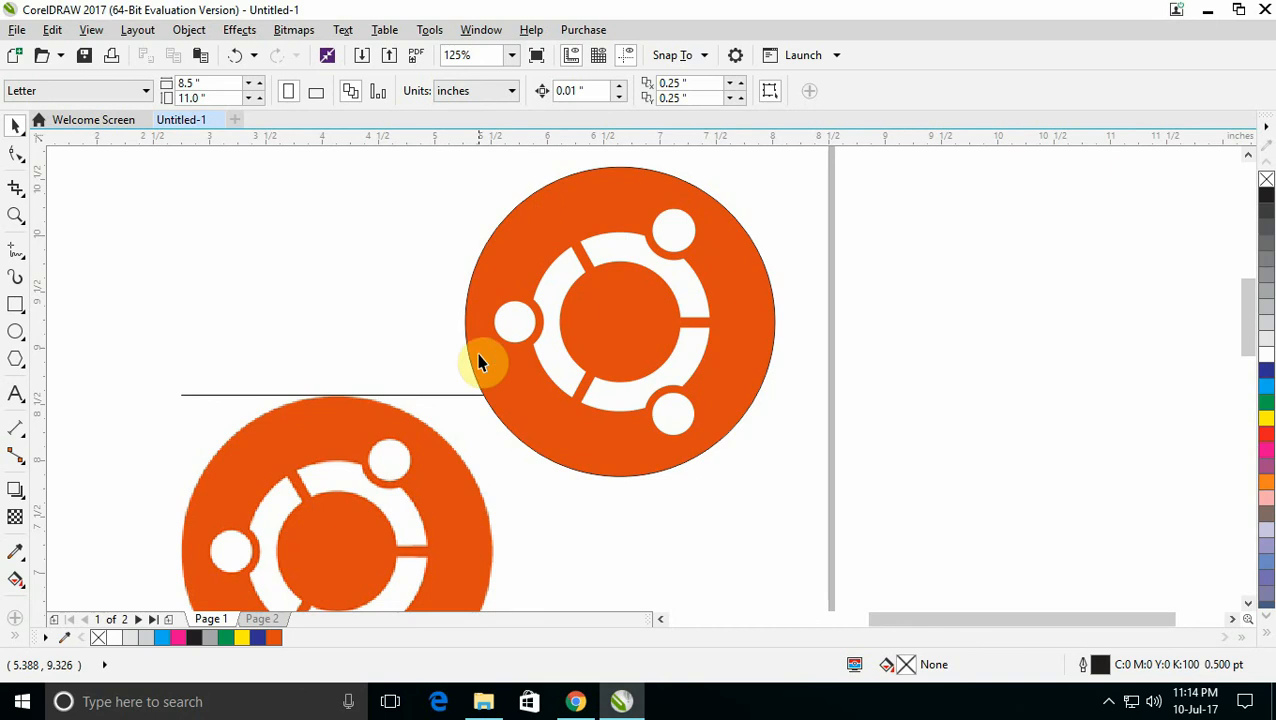
{"action": "left_click", "coordinate": [482, 268]}
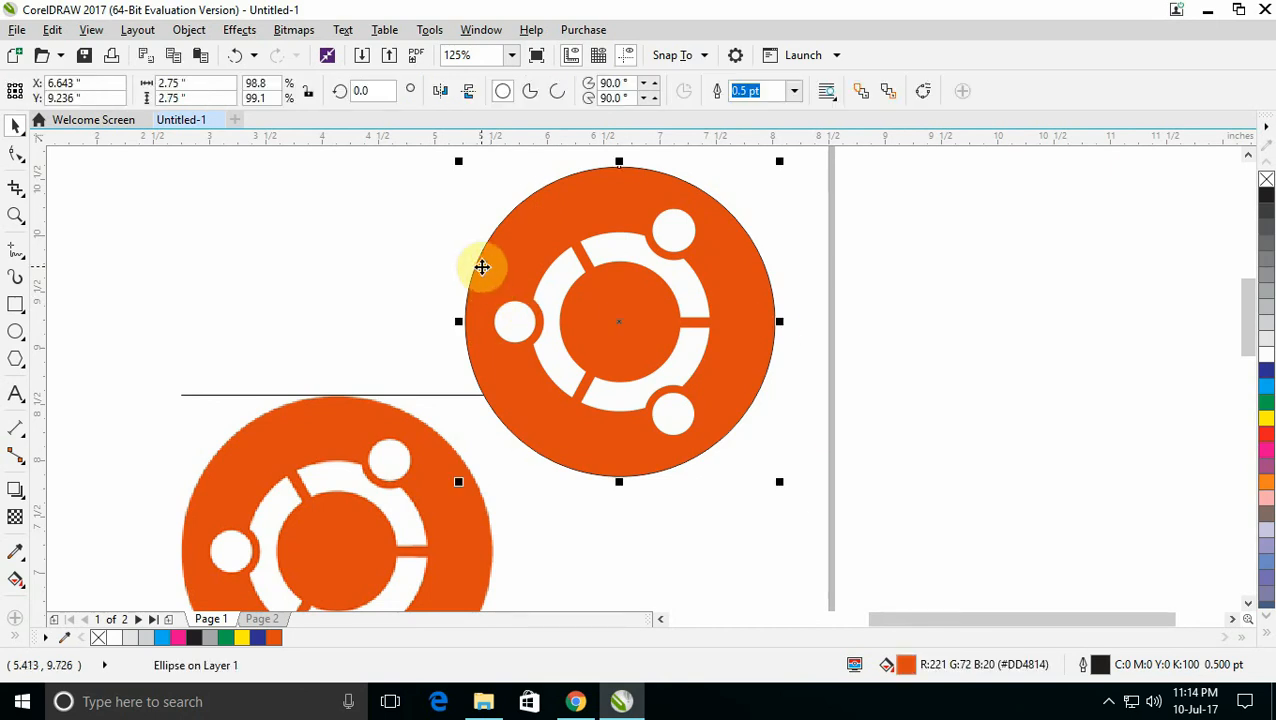
{"action": "right_click", "coordinate": [1266, 184]}
{"action": "left_click", "coordinate": [713, 540]}
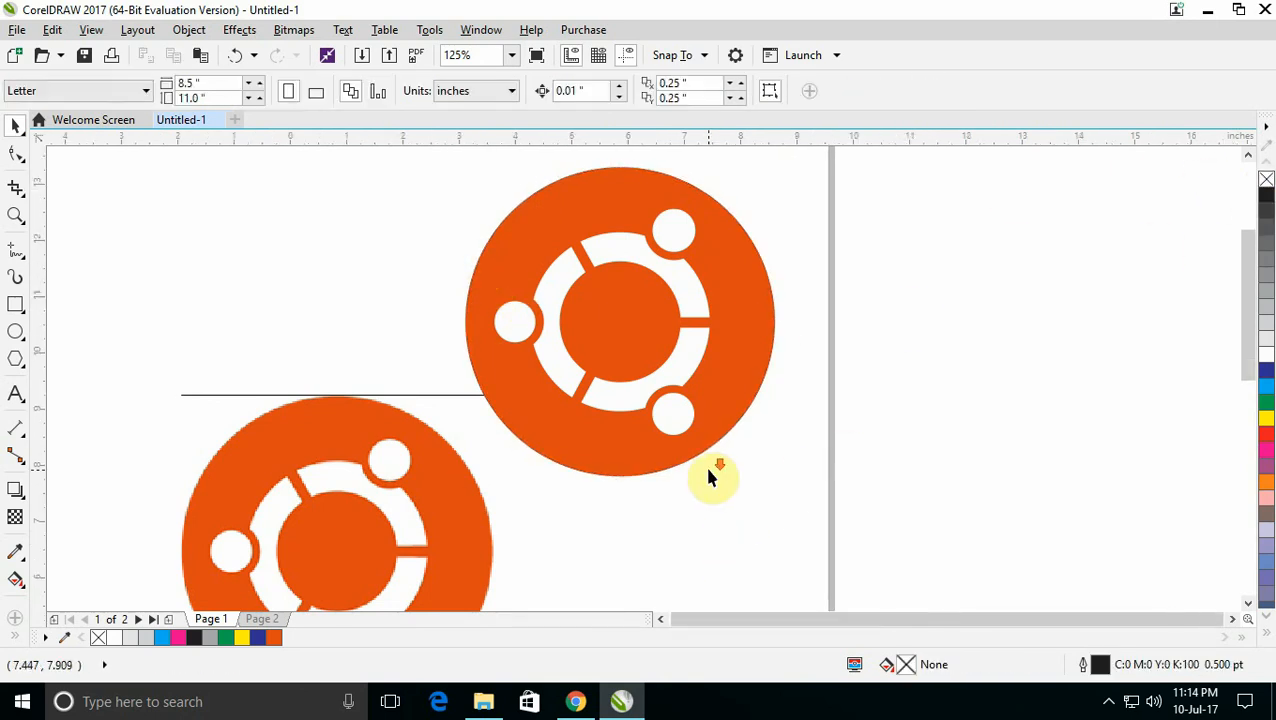
Arrange the reference bitmap and the vector logo side by side on the page.
{"action": "scroll", "coordinate": [708, 470], "scroll_direction": "down", "scroll_amount": 4}
{"action": "left_click_drag", "start_coordinate": [615, 489], "coordinate": [550, 453]}
{"action": "left_click", "coordinate": [683, 430]}
{"action": "left_click_drag", "start_coordinate": [683, 430], "coordinate": [675, 466]}
{"action": "left_click_drag", "start_coordinate": [541, 447], "coordinate": [575, 470]}
{"action": "left_click", "coordinate": [706, 376]}
{"action": "scroll", "coordinate": [712, 359], "scroll_direction": "down", "scroll_amount": 1}
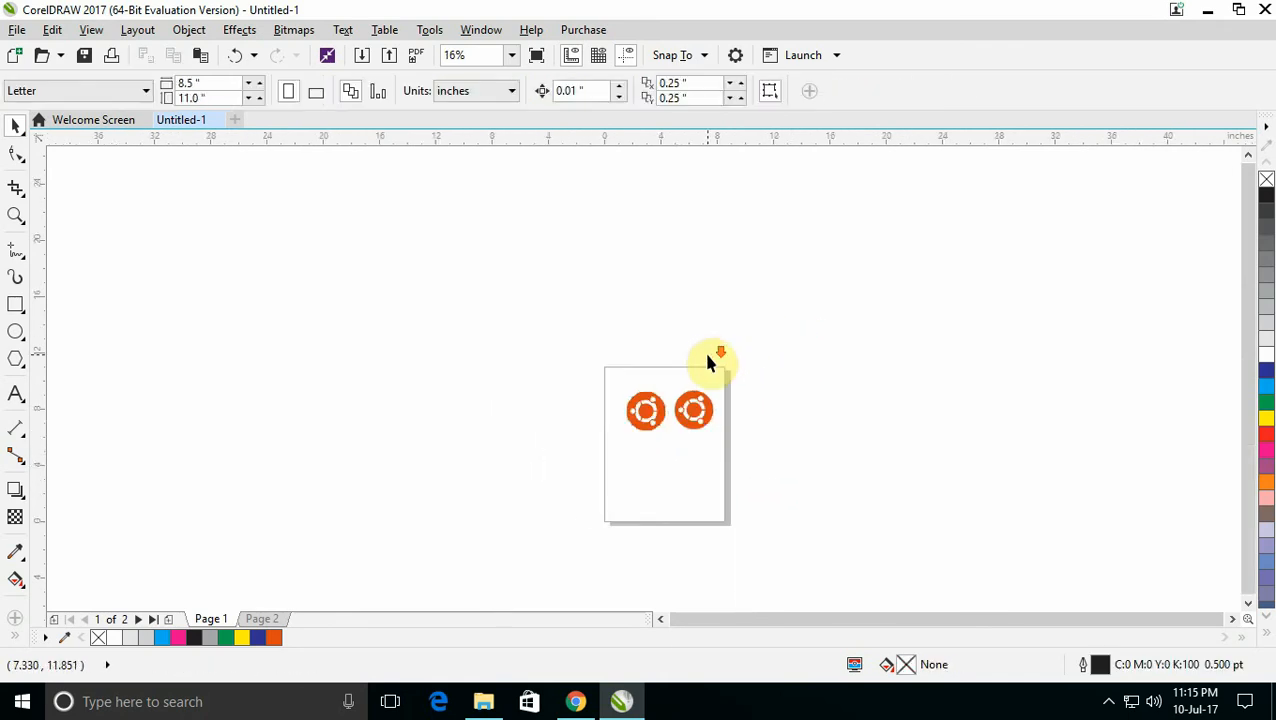
{"action": "scroll", "coordinate": [698, 407], "scroll_direction": "up", "scroll_amount": 2}
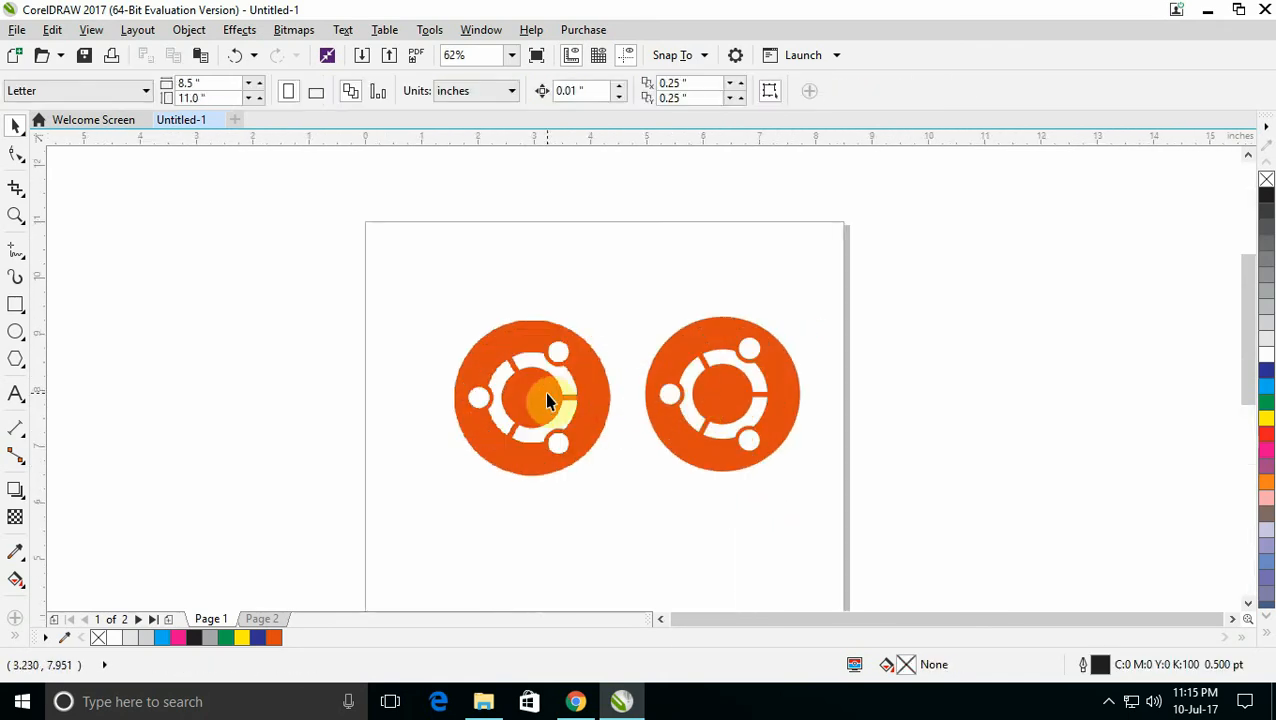
Enlarge the whole vector logo to about 4.07 inches, examine its edges, and scale it down to about 2.98 inches.
{"action": "left_click_drag", "start_coordinate": [765, 515], "coordinate": [630, 495]}
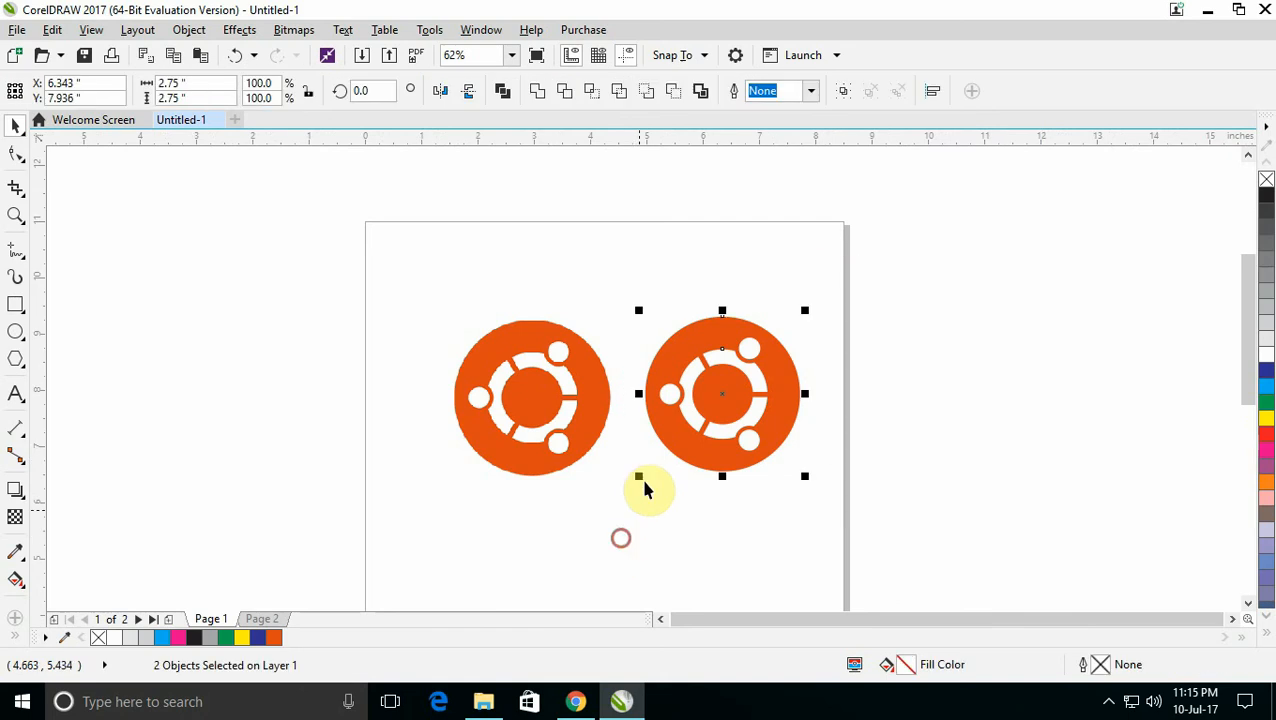
{"action": "left_click_drag", "start_coordinate": [638, 307], "coordinate": [564, 236]}
{"action": "scroll", "coordinate": [708, 301], "scroll_direction": "up", "scroll_amount": 6}
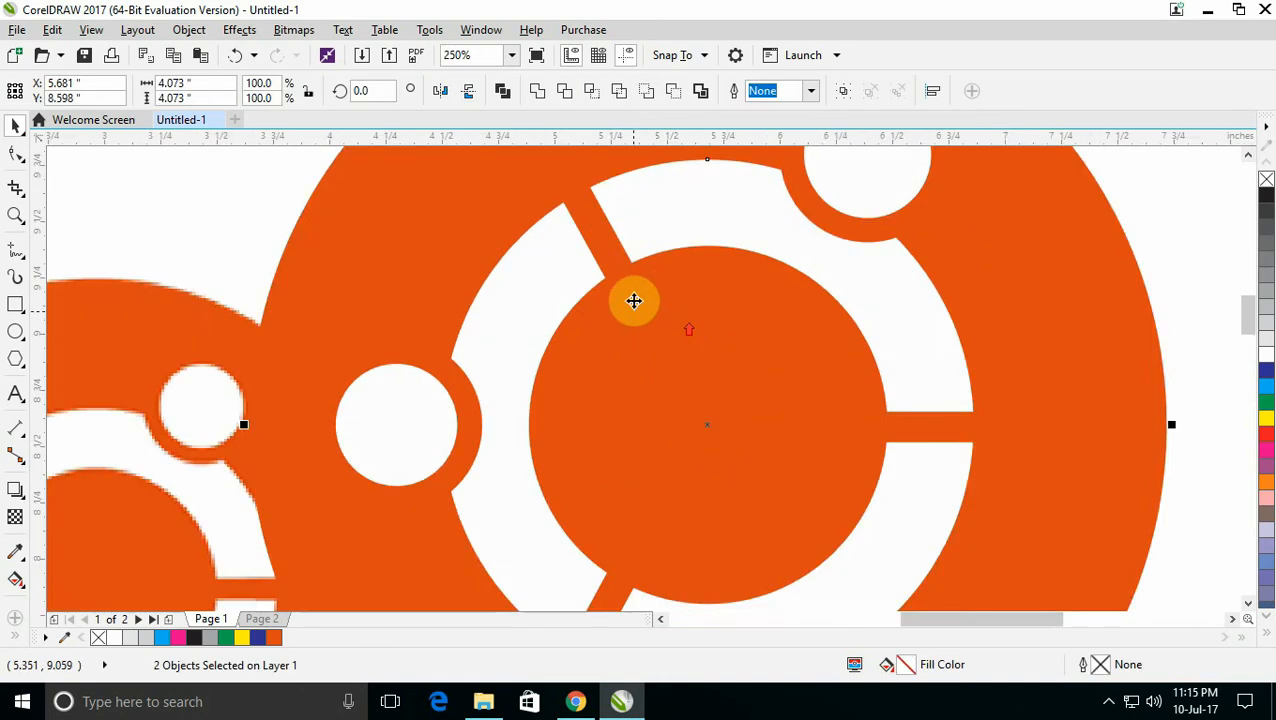
{"action": "scroll", "coordinate": [750, 399], "scroll_direction": "down", "scroll_amount": 7}
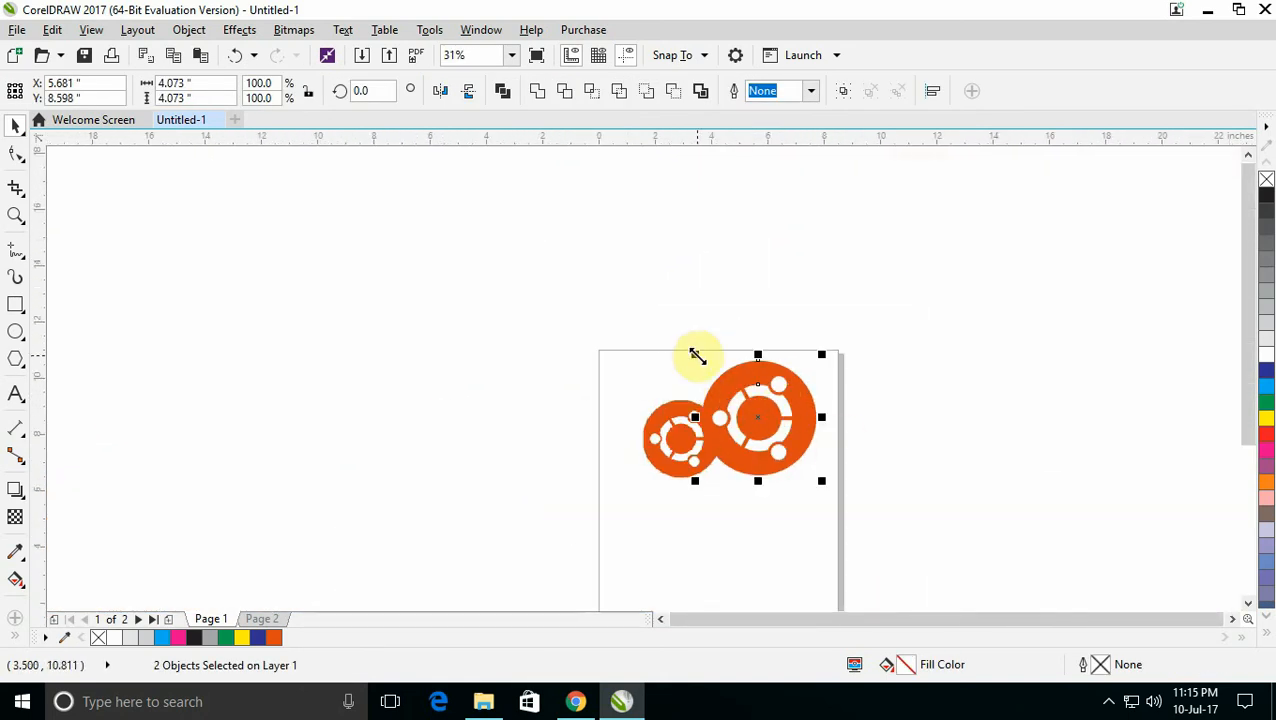
{"action": "left_click_drag", "start_coordinate": [695, 354], "coordinate": [727, 386]}
{"action": "scroll", "coordinate": [738, 445], "scroll_direction": "up", "scroll_amount": 1}
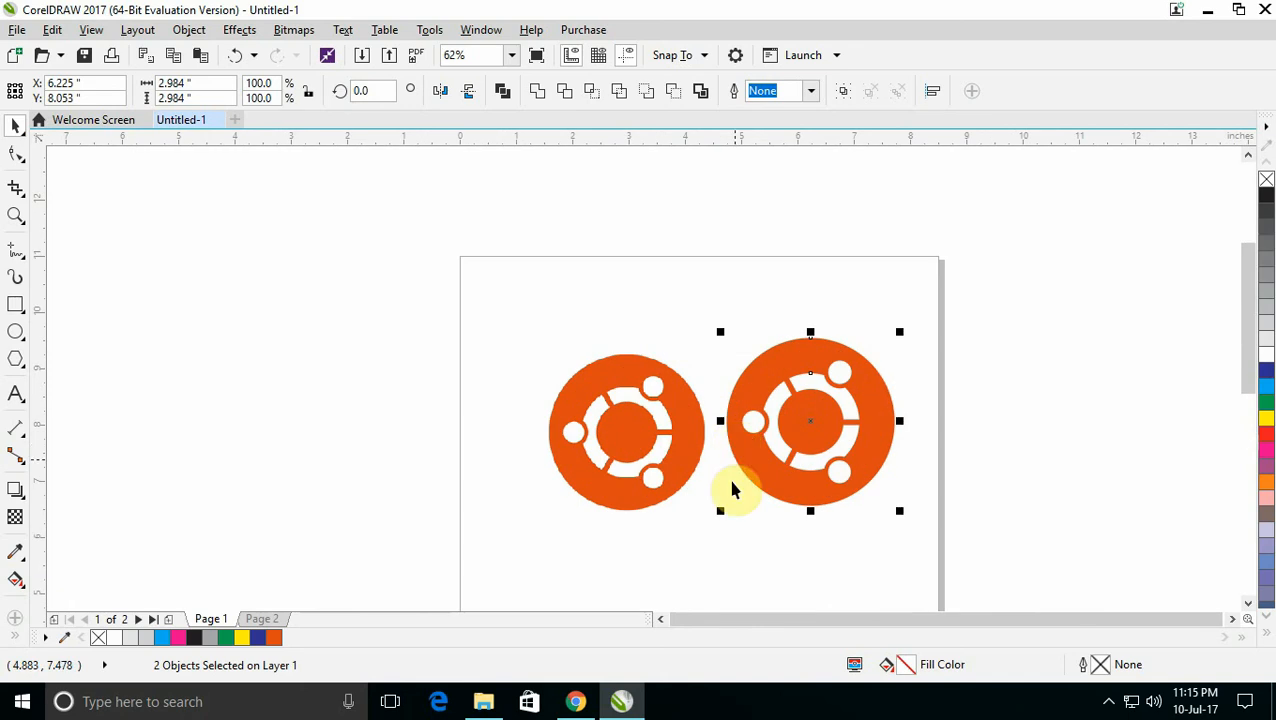
Select the reference bitmap and examine its edges up close for comparison with the vector logo.
{"action": "left_click", "coordinate": [632, 428]}
{"action": "scroll", "coordinate": [604, 390], "scroll_direction": "up", "scroll_amount": 4}
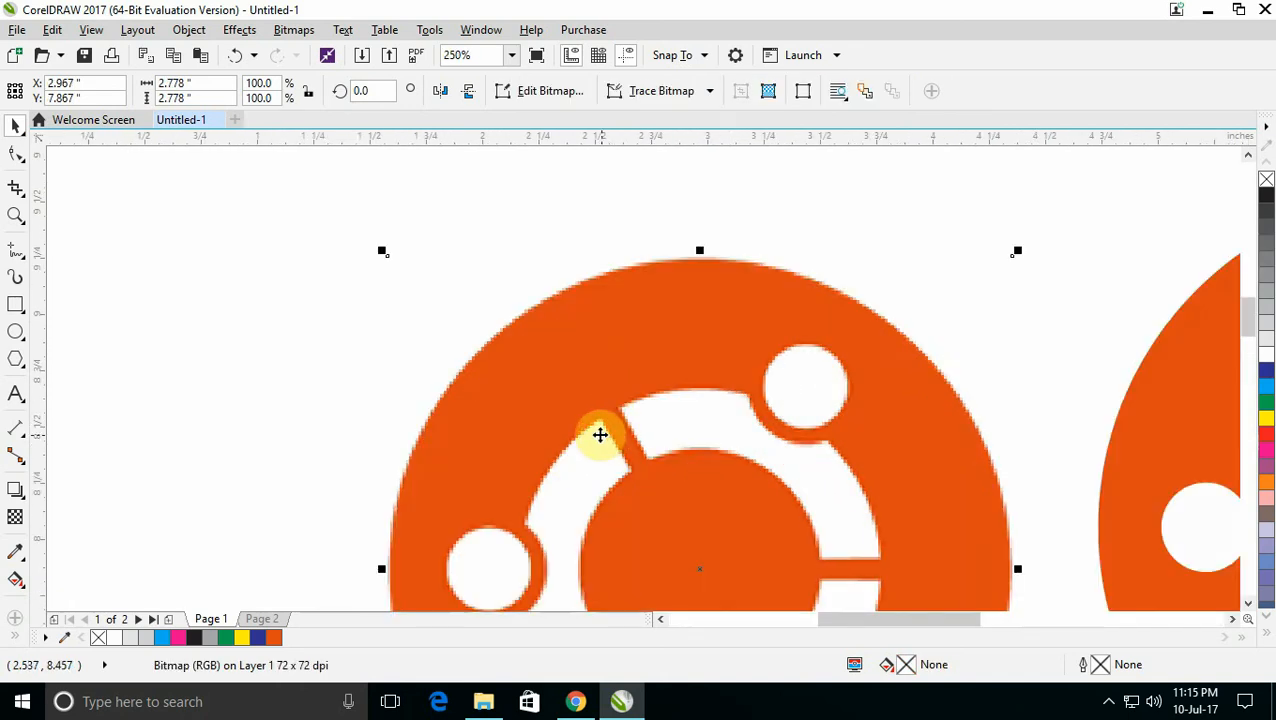
{"action": "scroll", "coordinate": [604, 400], "scroll_direction": "down", "scroll_amount": 5}
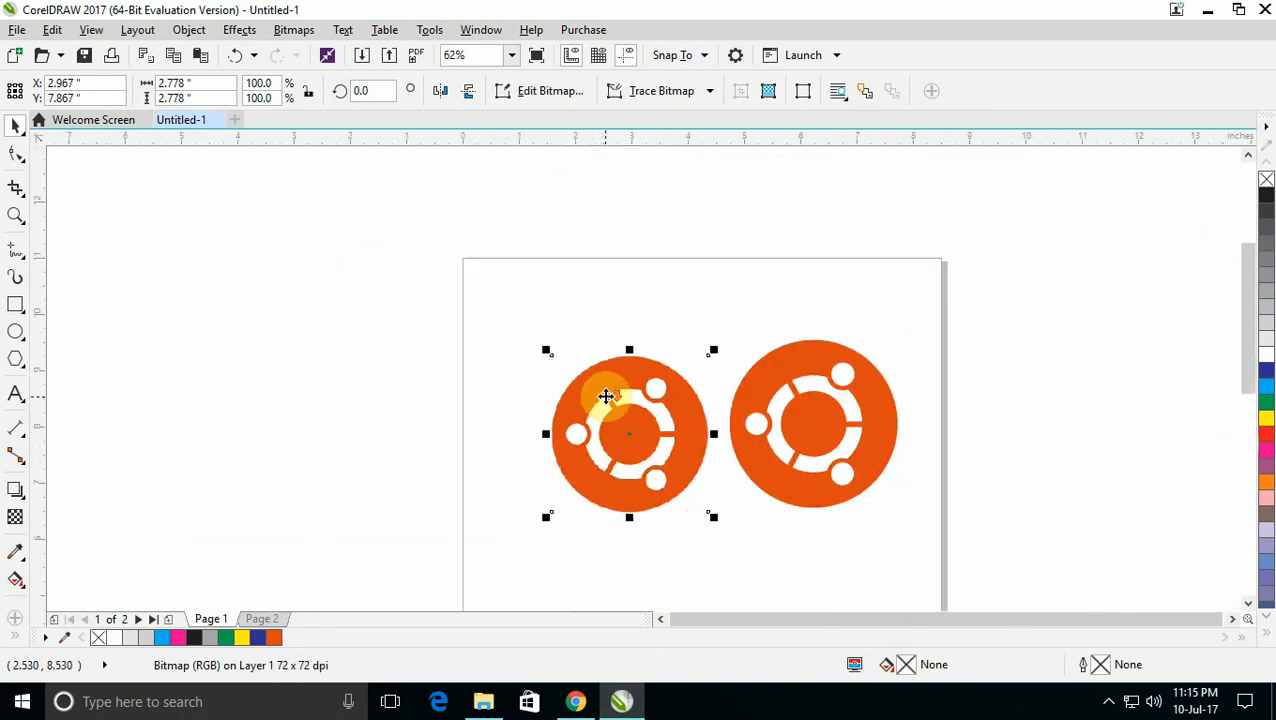